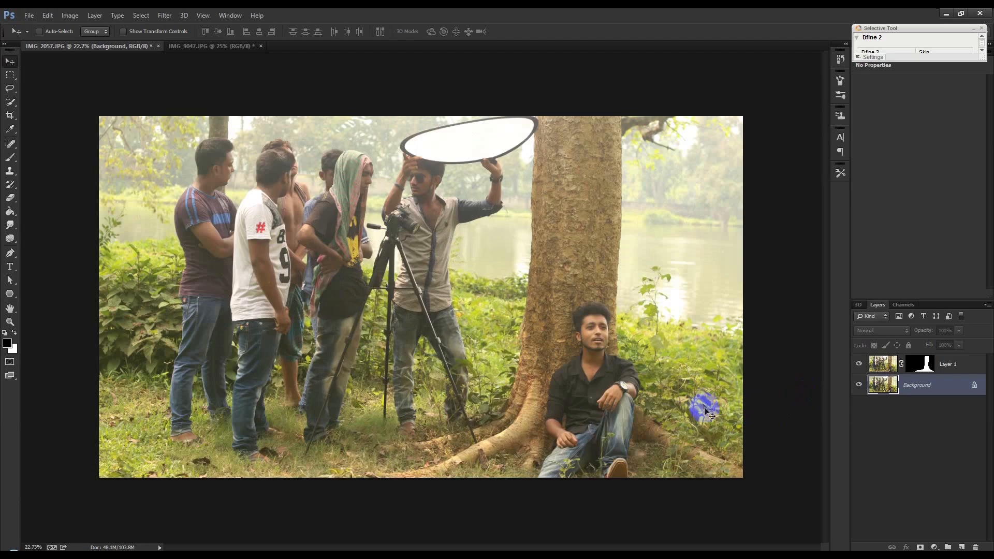
Hide the Background layer so only the masked man and tree are shown
key(ctrl+plus)
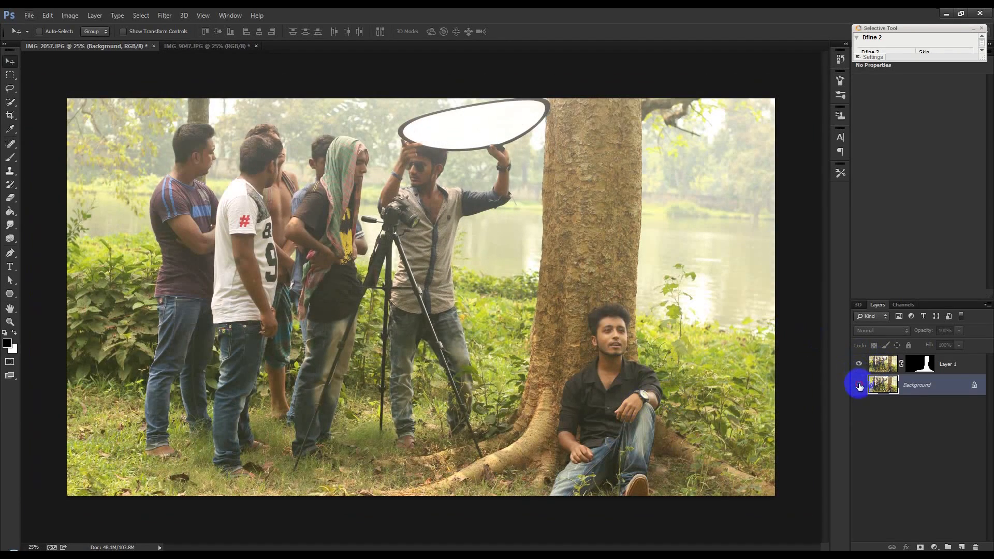
click(859, 386)
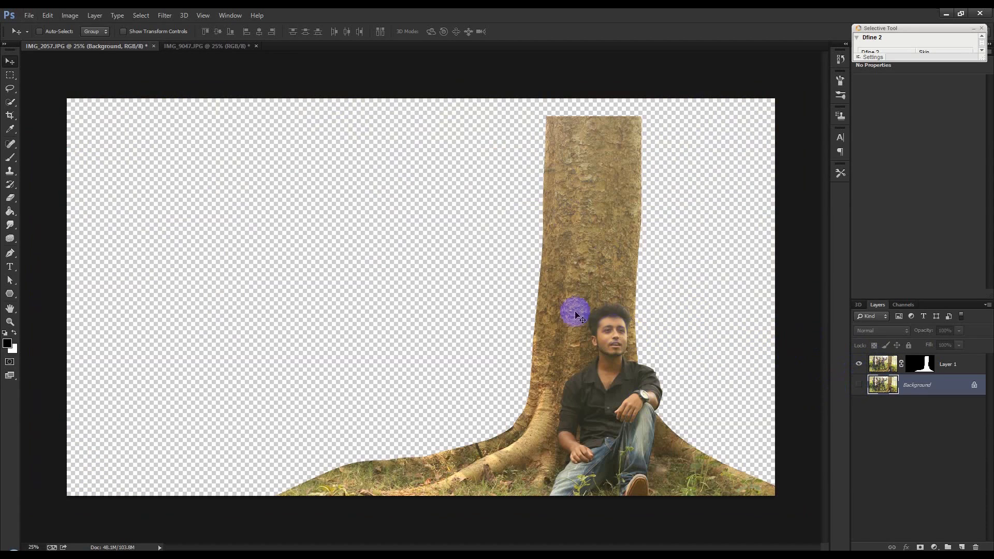
Create a new document using the 1920 px X 1080 px preset
click(29, 15)
click(36, 23)
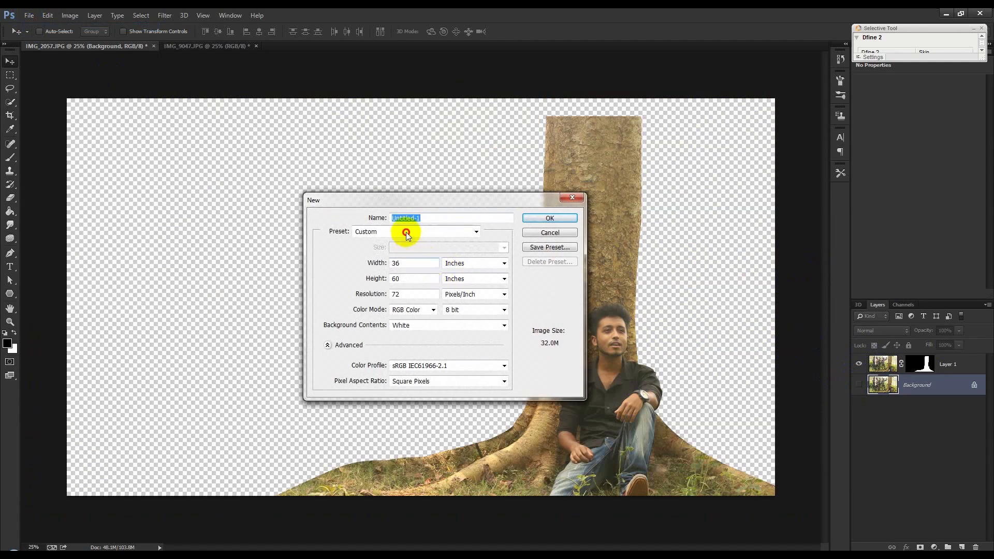
click(406, 234)
click(412, 266)
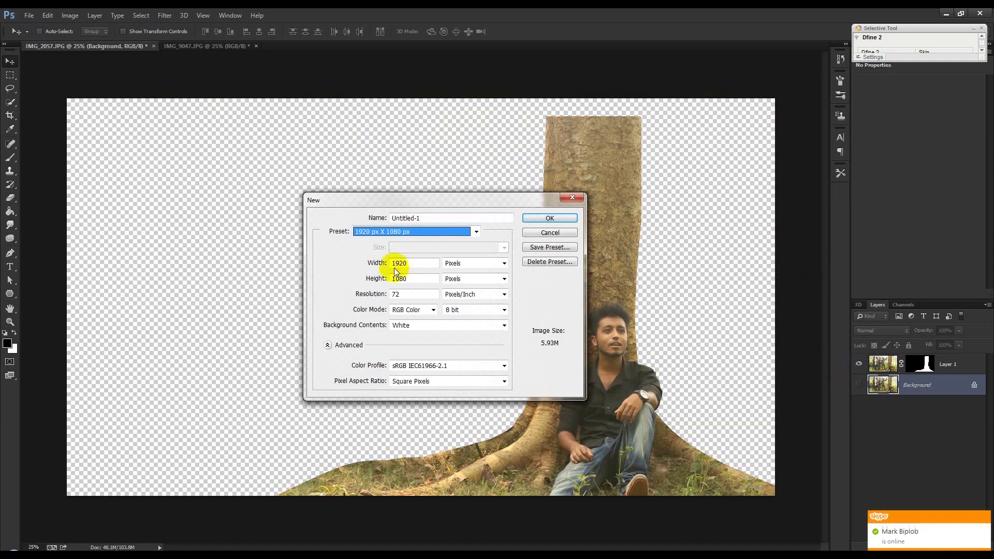
click(550, 219)
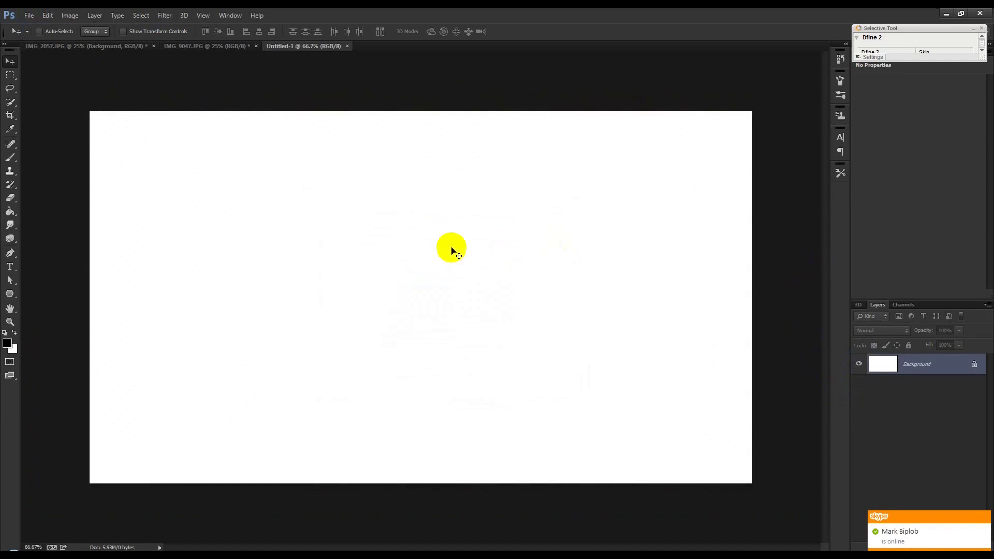
Add a solid colour fill layer in dark grey #585858 above the white background
click(983, 517)
click(933, 547)
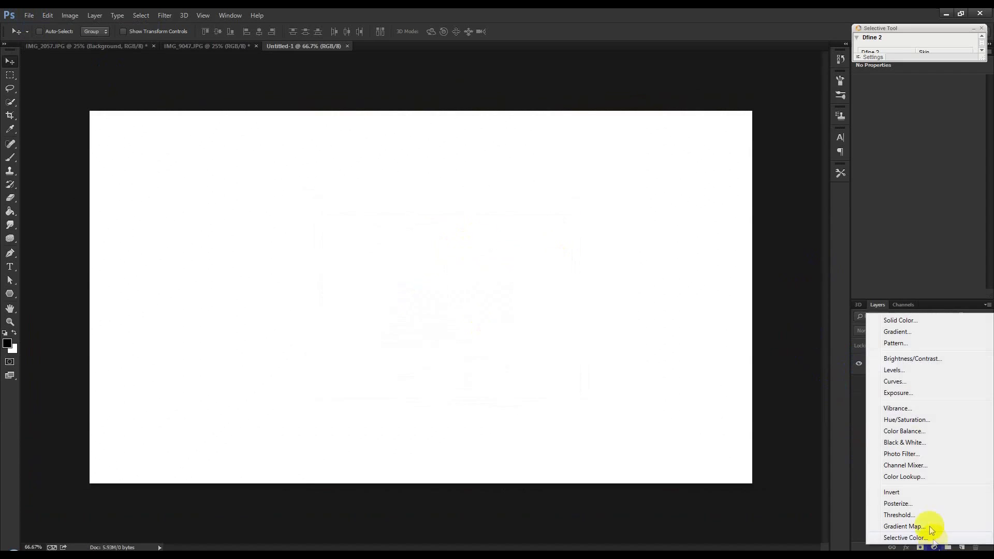
click(899, 324)
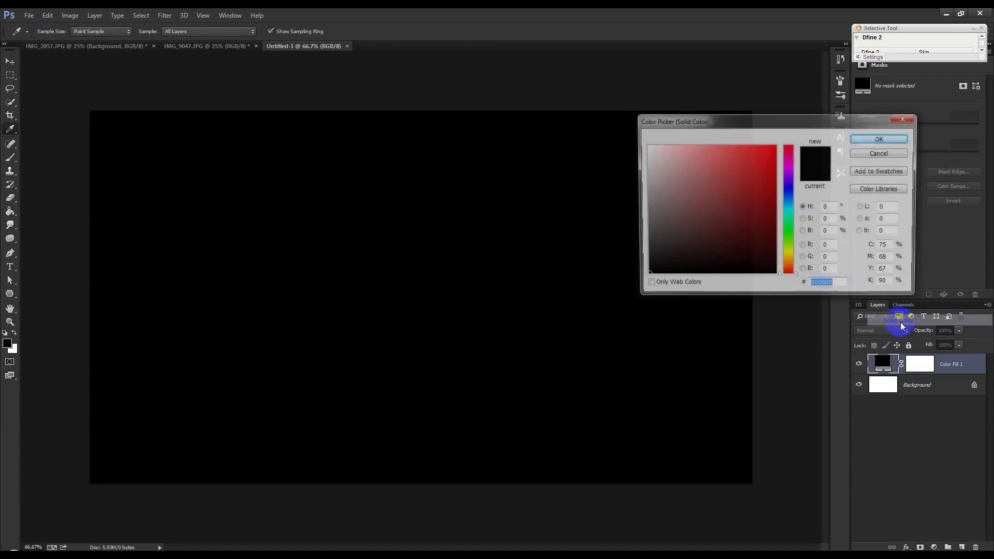
drag(667, 249, 594, 228)
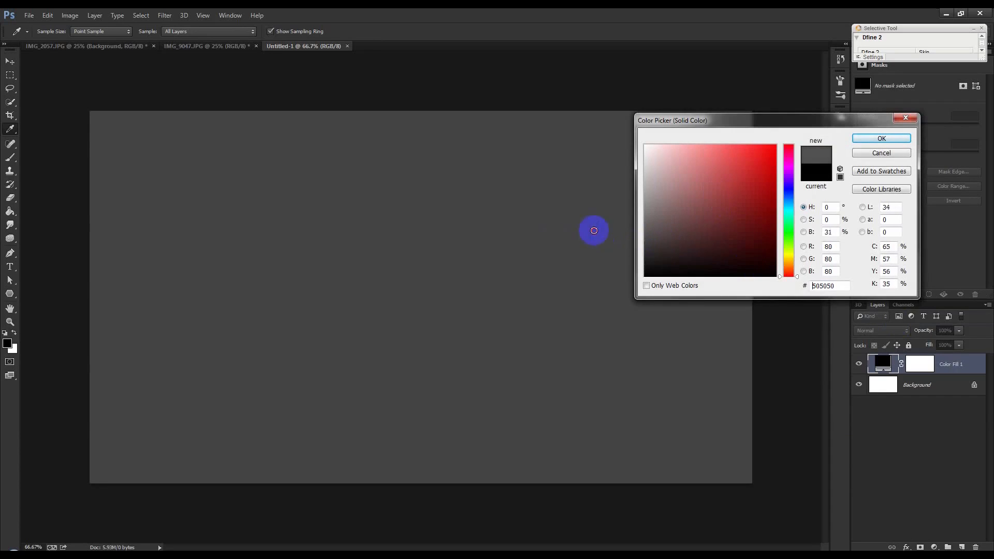
click(454, 273)
click(645, 231)
click(881, 137)
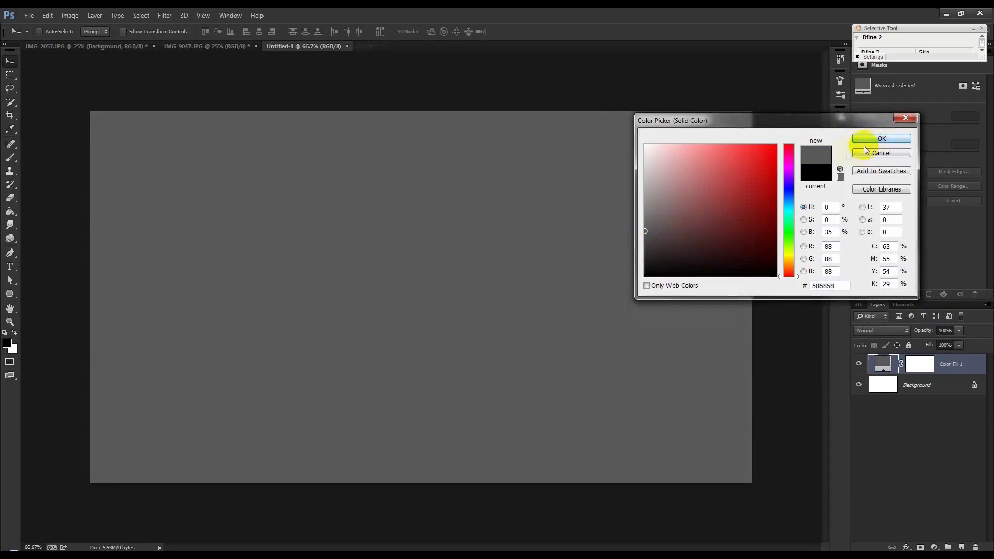
Copy the masked man-and-tree layer from IMG_2057.JPG into the new document and convert it to a smart object
click(203, 47)
click(110, 47)
click(966, 386)
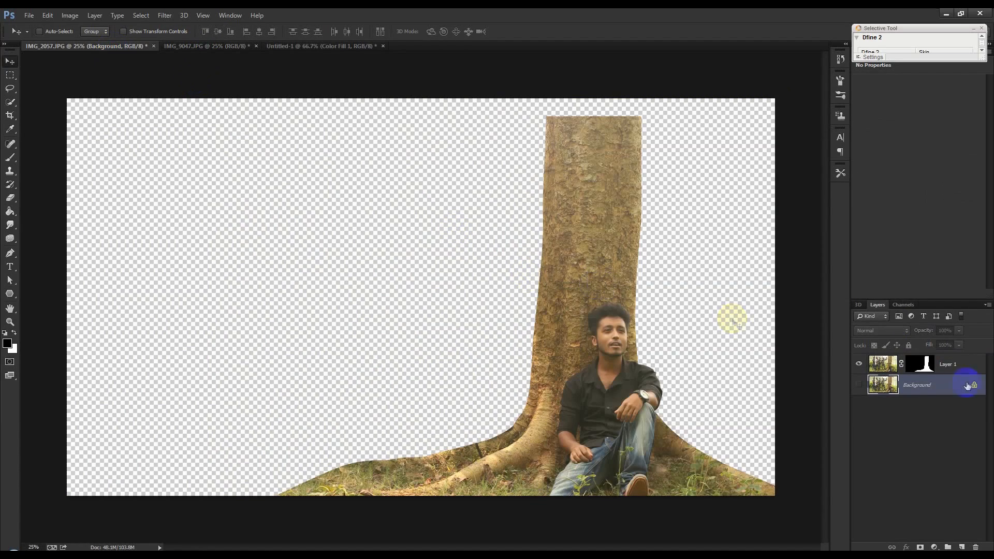
click(897, 365)
drag(462, 231, 541, 273)
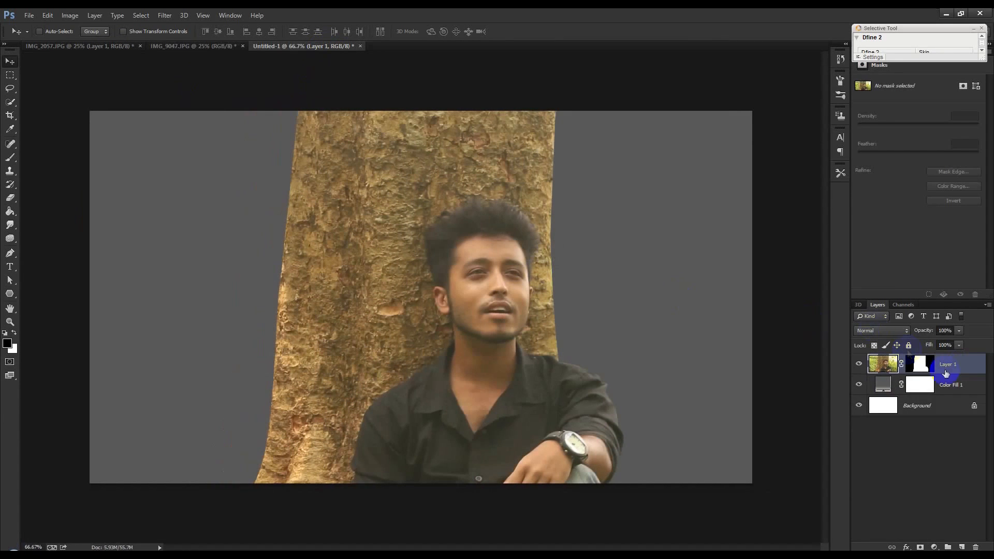
right_click(971, 368)
click(857, 207)
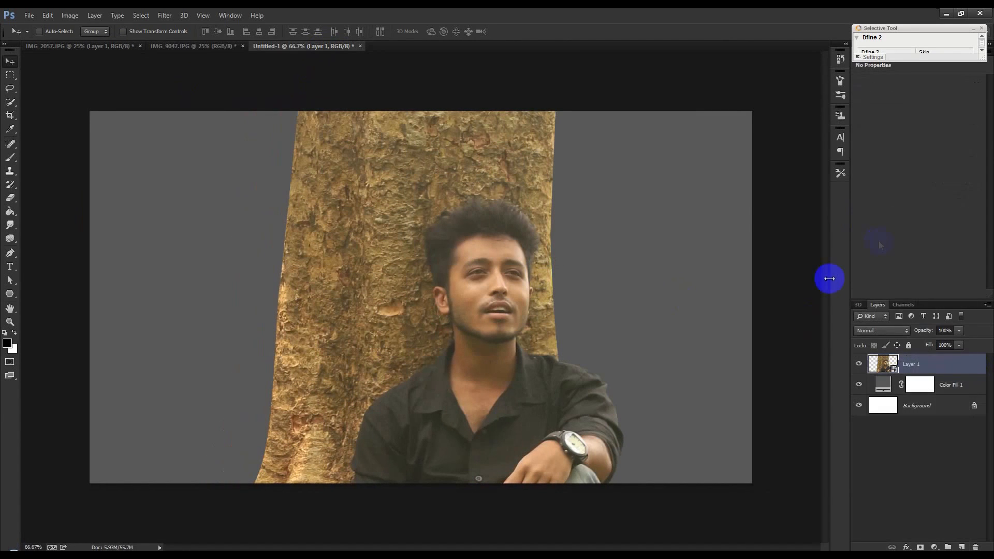
Scale the man-and-tree layer proportionally to about 43% and place it at the lower left of the canvas
key(ctrl+t)
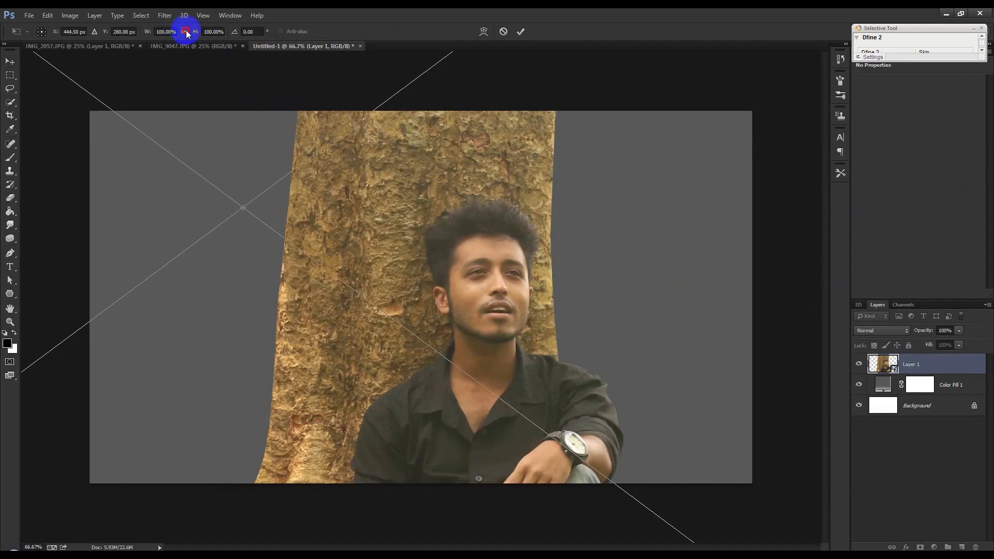
click(185, 31)
drag(148, 32, 128, 40)
drag(261, 221, 460, 218)
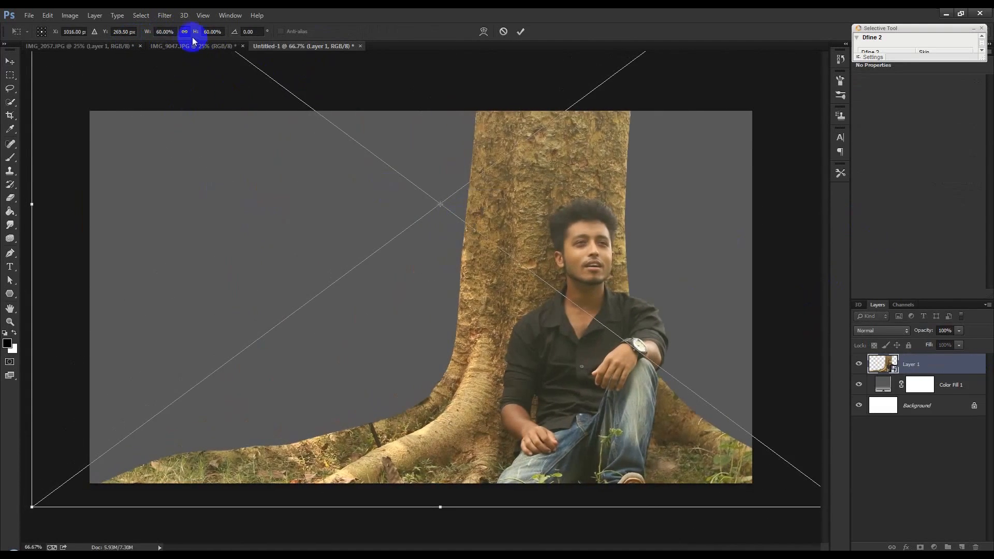
drag(147, 34, 140, 32)
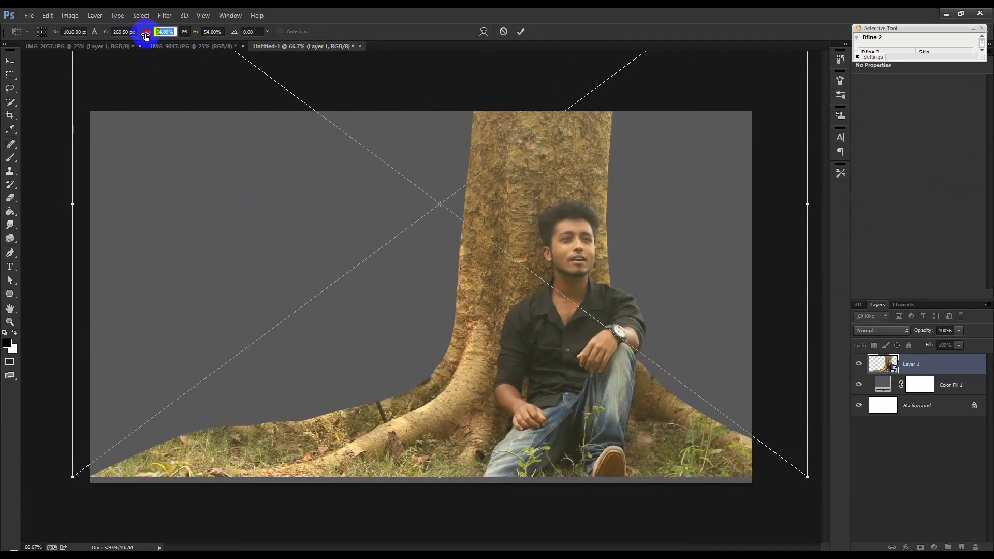
drag(504, 240, 577, 250)
scroll(598, 249, down, 2)
drag(681, 93, 641, 215)
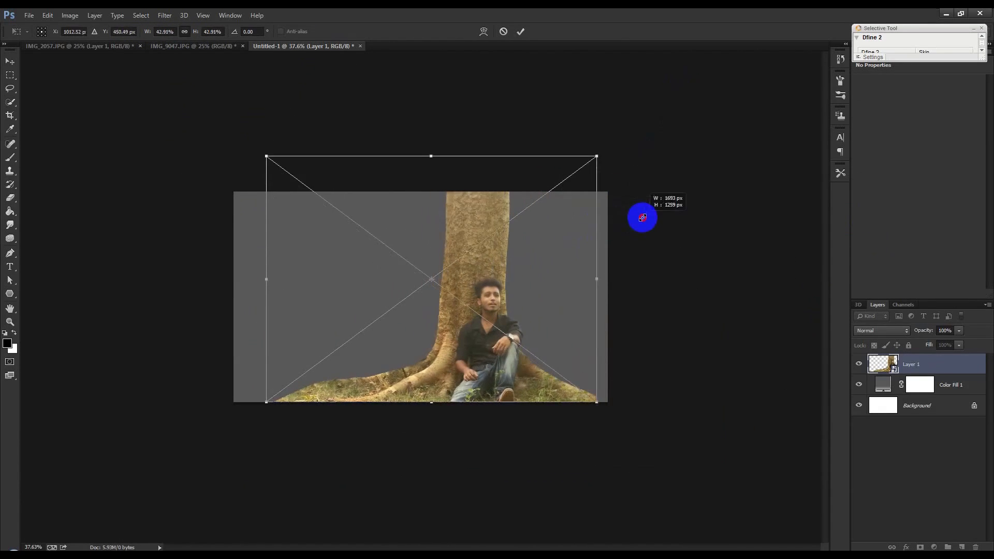
drag(536, 207, 381, 236)
scroll(407, 304, up, 3)
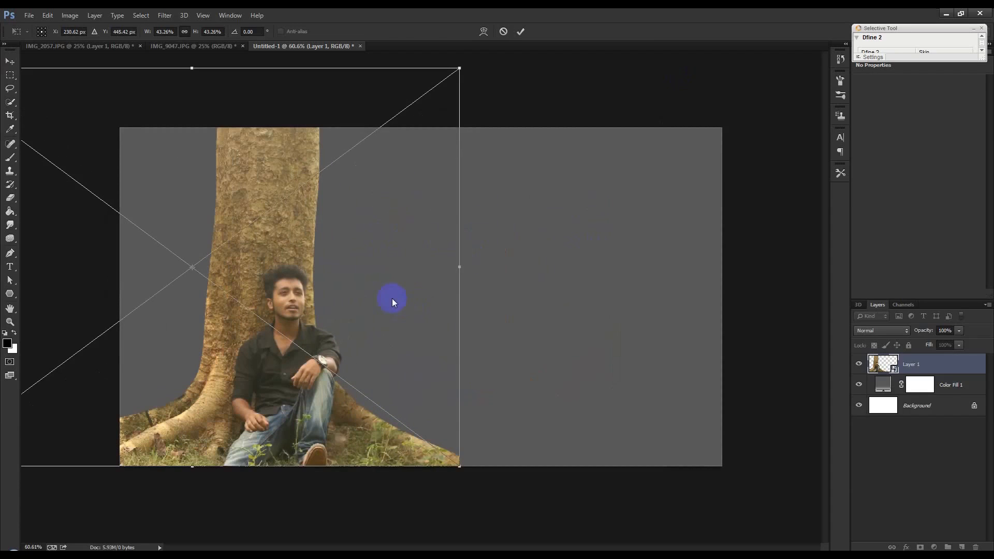
mouse_move(383, 307)
mouse_down()
mouse_move(361, 309)
mouse_move(377, 308)
mouse_up()
click(520, 32)
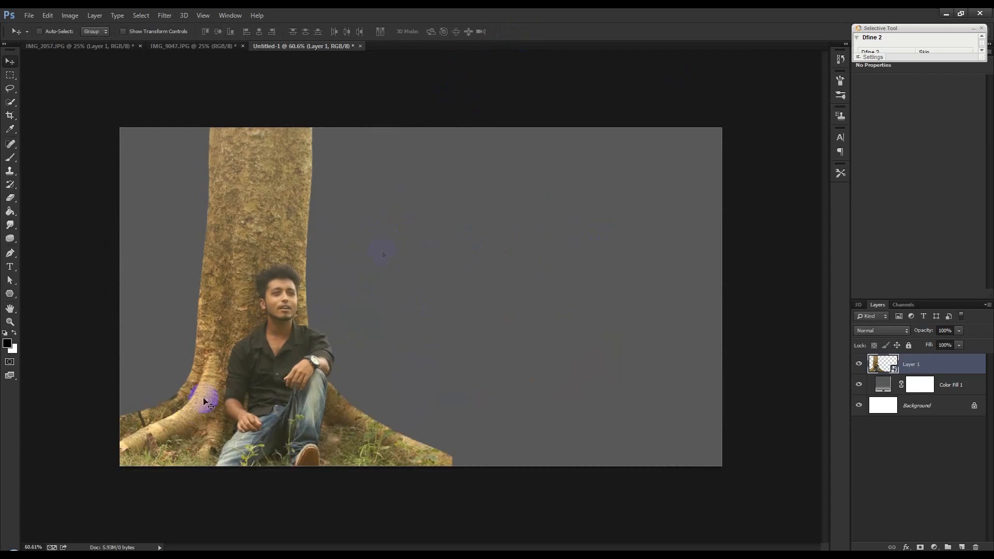
Rotate the man-and-tree layer about 2° clockwise and adjust its horizontal position slightly
key(ctrl+plus)
mouse_move(373, 399)
mouse_down()
mouse_move(377, 411)
mouse_move(383, 398)
mouse_up()
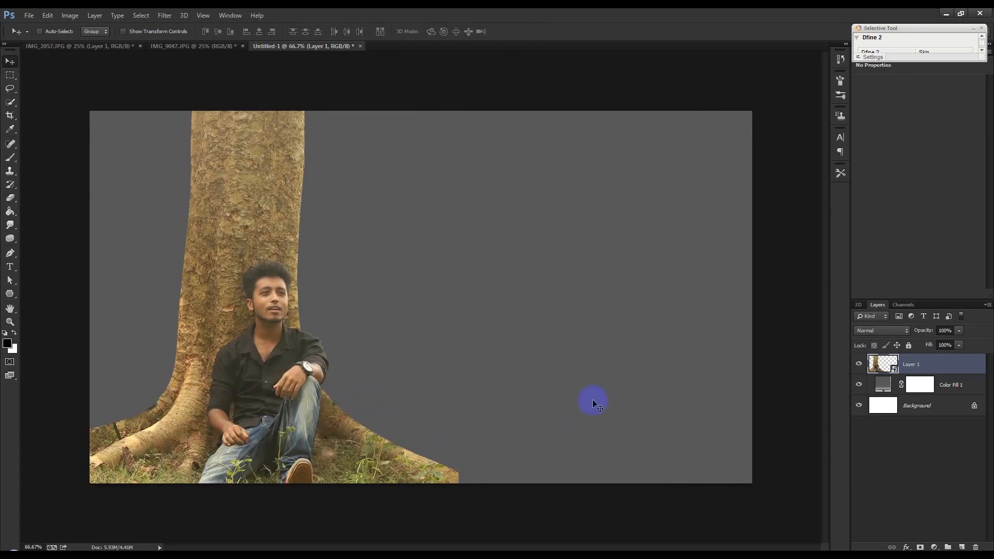
key(ctrl+t)
drag(606, 339, 646, 344)
drag(380, 326, 389, 325)
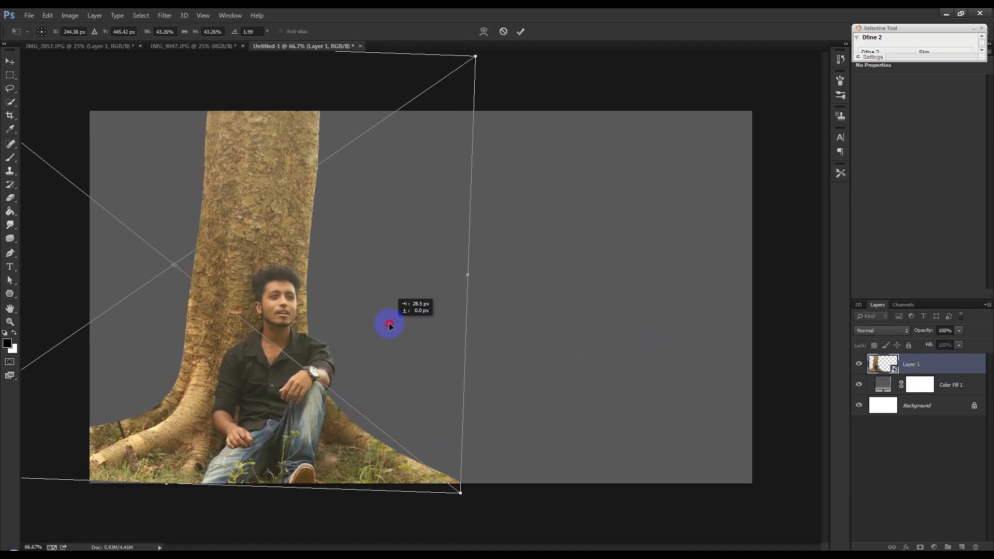
key(Return)
drag(379, 322, 373, 320)
Copy the forest photo from IMG_9047.JPG into the composite and place its layer beneath the man-and-tree layer
click(167, 44)
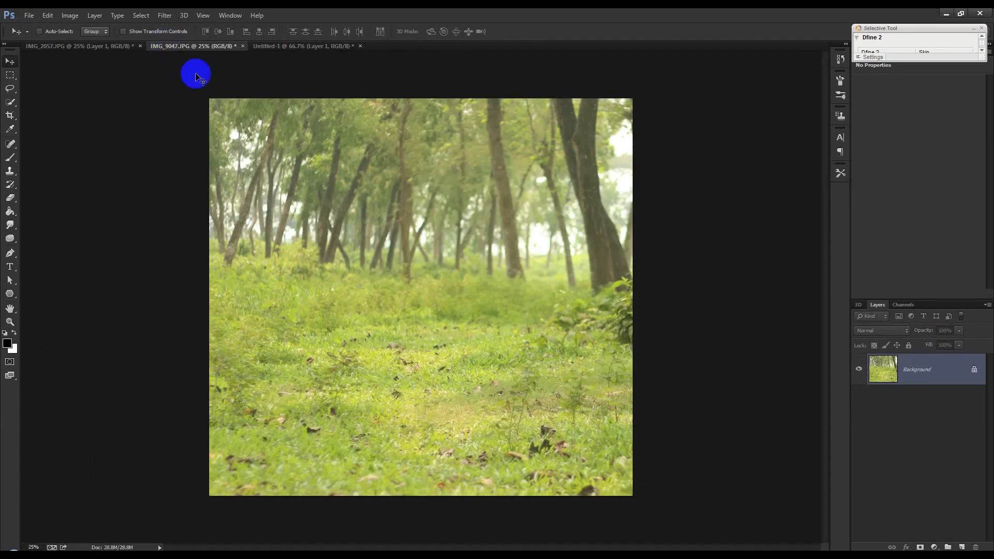
drag(410, 116, 476, 217)
drag(901, 366, 910, 389)
drag(631, 273, 609, 268)
Scale the forest layer proportionally to about 35% and align it to the canvas's left edge at full height
key(ctrl+t)
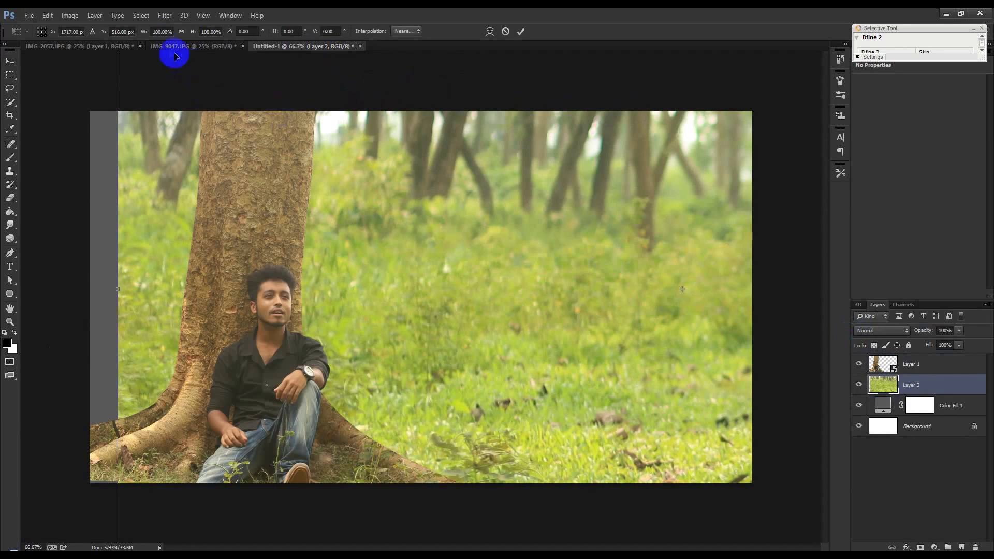
drag(142, 37, 105, 78)
drag(643, 339, 213, 373)
drag(417, 177, 514, 144)
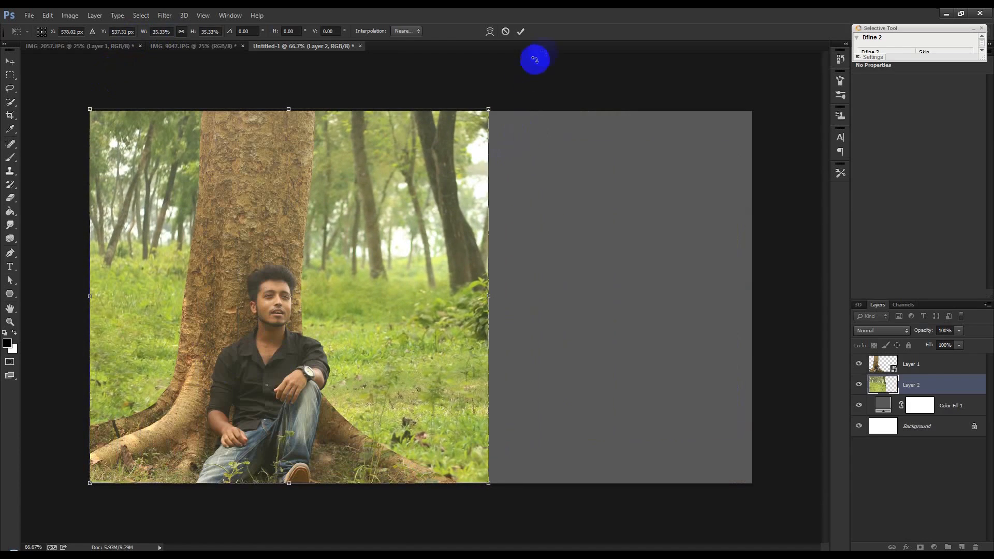
click(520, 31)
Duplicate the forest layer over the empty right side and blend its left seam with a soft 139 px eraser
drag(406, 359, 627, 373)
click(10, 198)
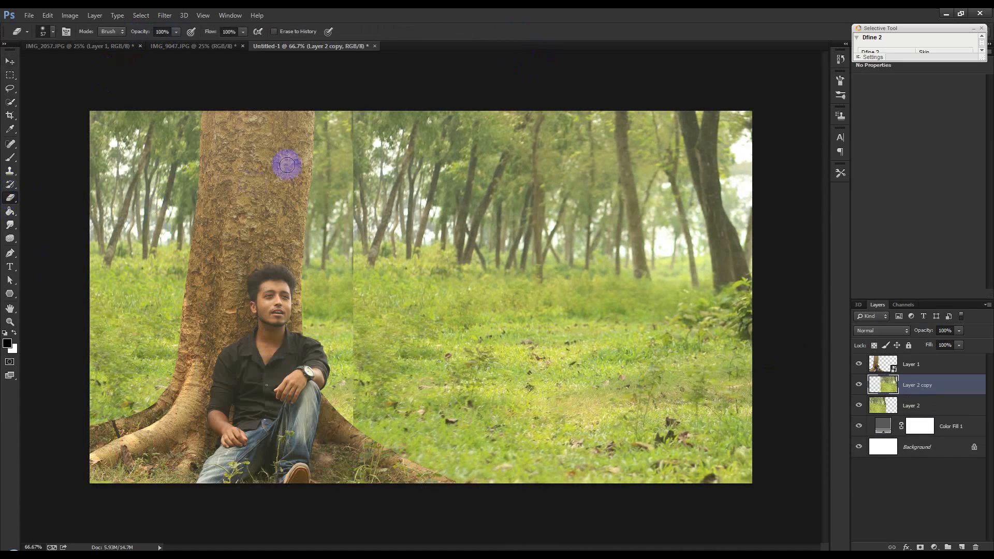
right_click(308, 220)
drag(373, 243, 393, 244)
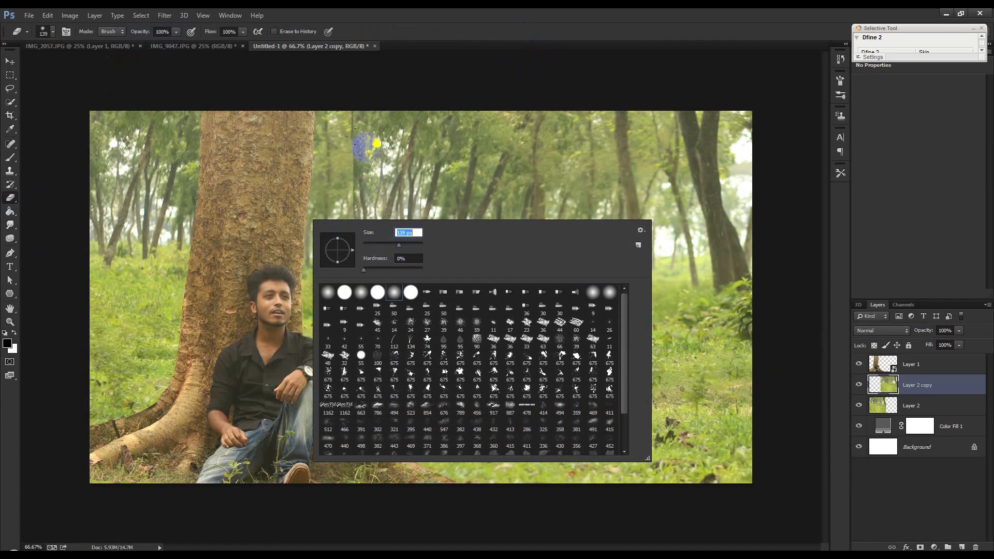
mouse_move(354, 110)
mouse_down()
mouse_move(333, 333)
mouse_move(346, 297)
mouse_up()
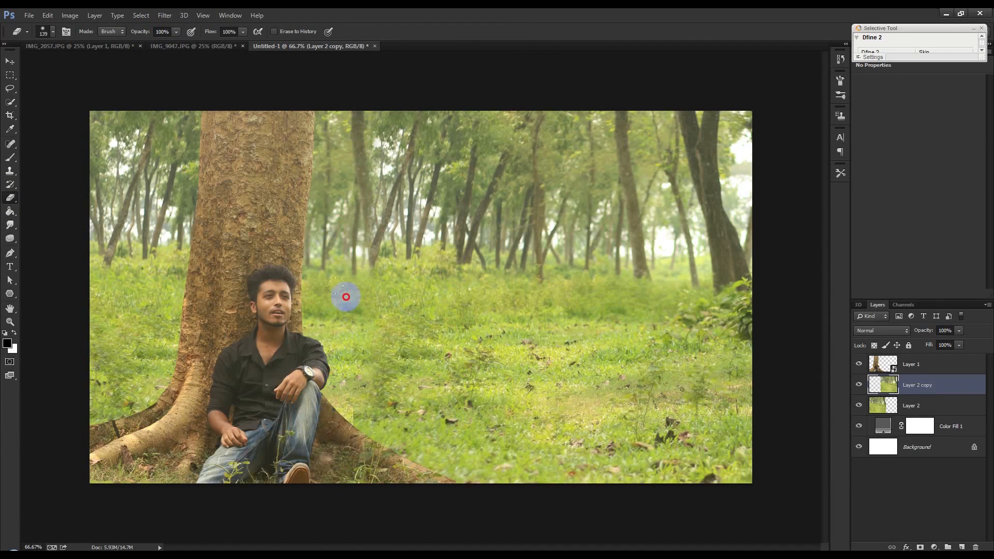
drag(370, 310, 369, 296)
mouse_move(359, 356)
mouse_down()
mouse_move(382, 413)
mouse_move(378, 462)
mouse_move(397, 402)
mouse_move(393, 354)
mouse_up()
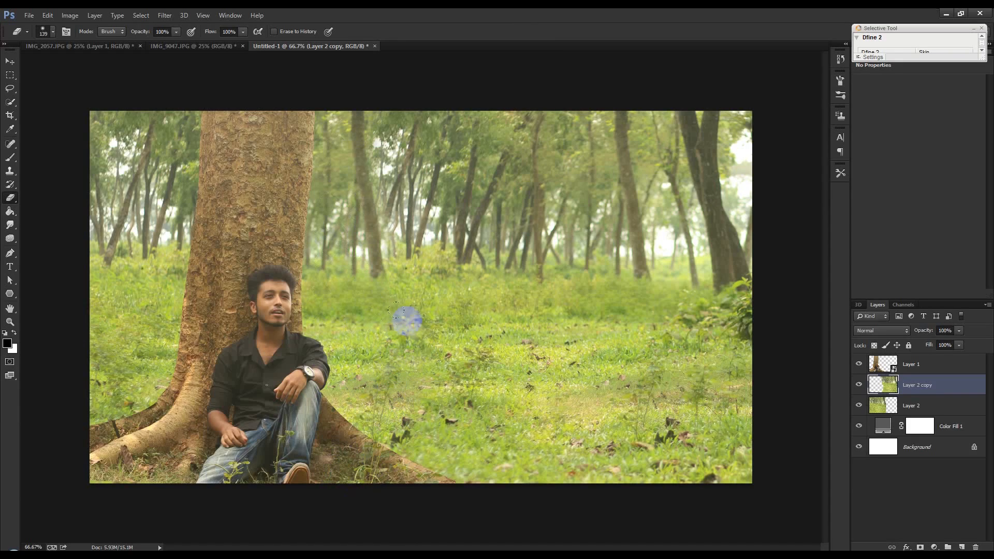
mouse_move(359, 303)
mouse_down()
mouse_move(380, 239)
mouse_move(278, 269)
mouse_move(379, 239)
mouse_move(344, 87)
mouse_move(351, 148)
mouse_up()
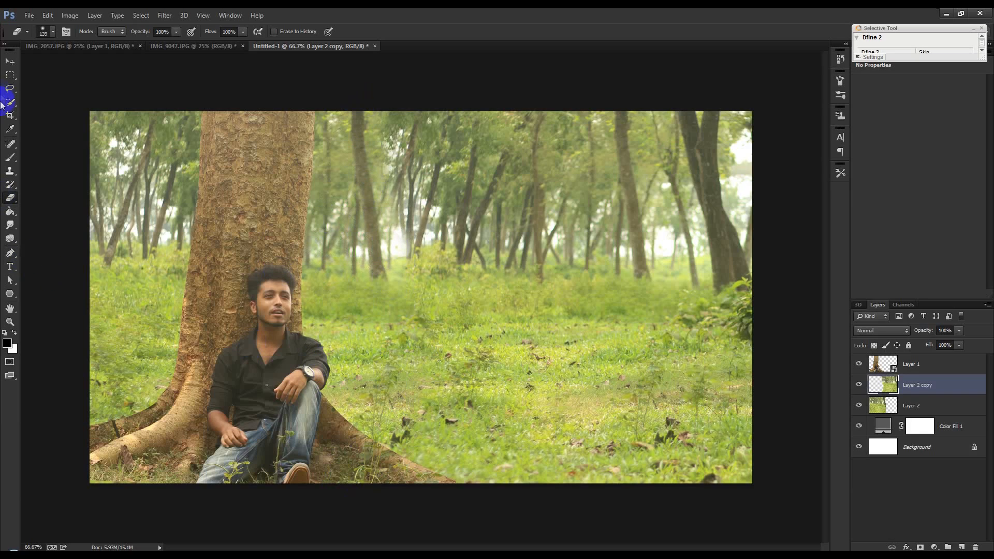
Merge the two forest layers into one
click(7, 63)
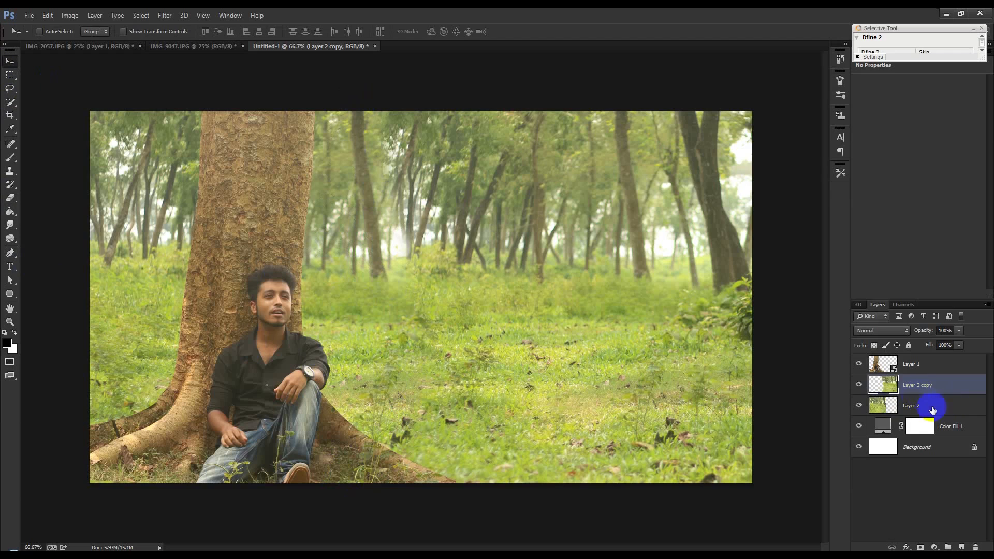
shift+click(932, 410)
right_click(906, 403)
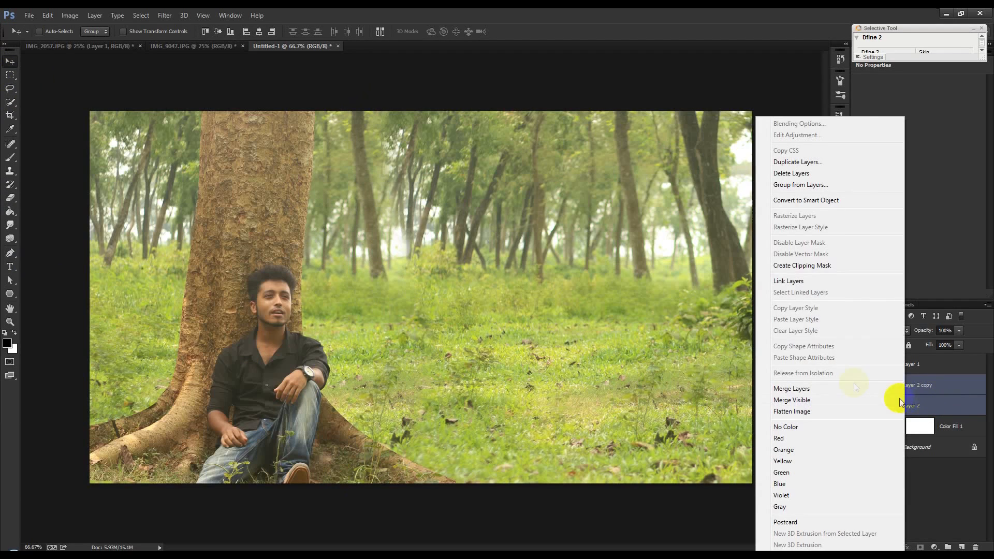
click(806, 389)
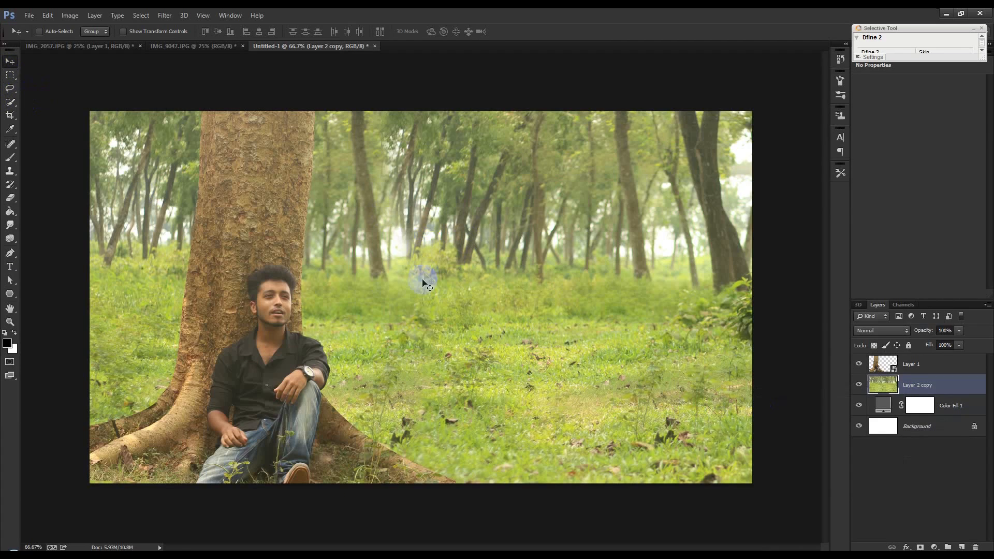
Apply a 14 px Tilt-Shift blur to the forest layer, keeping only the grass strip at the bottom of the image in focus
click(165, 15)
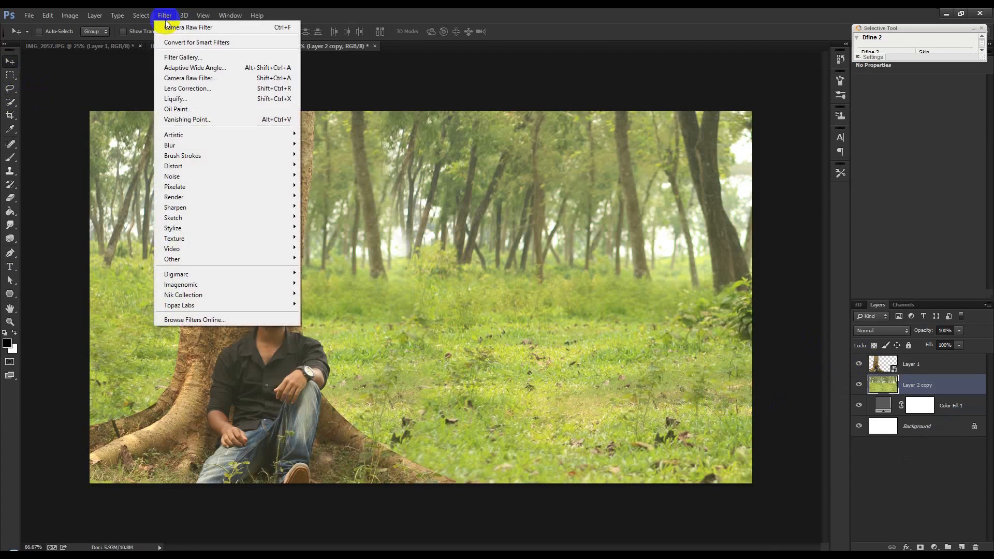
mouse_move(181, 150)
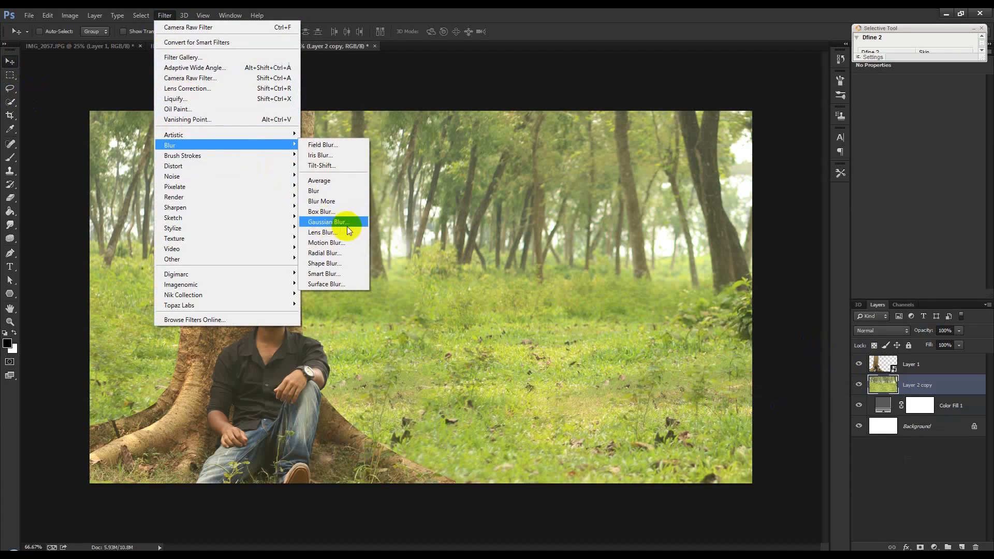
click(324, 165)
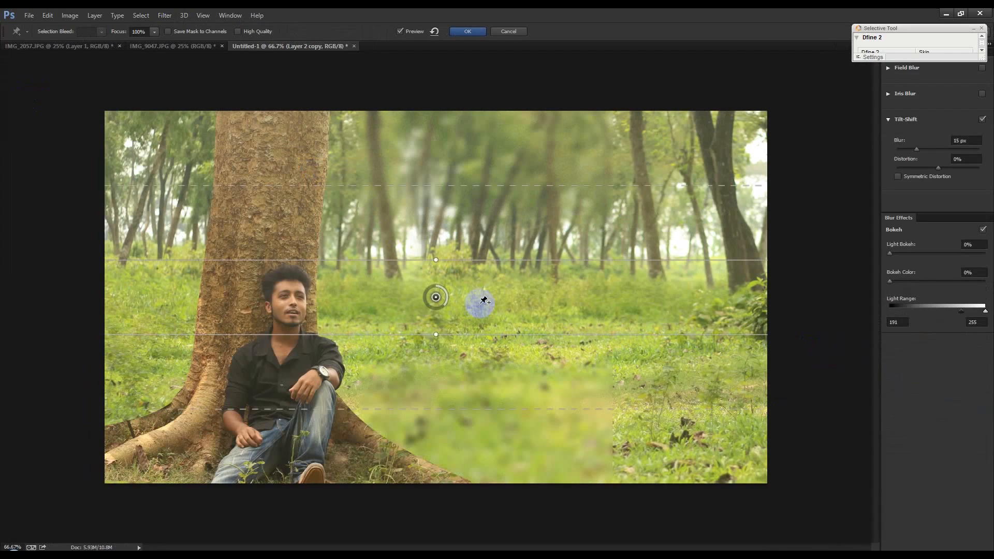
drag(436, 310, 413, 464)
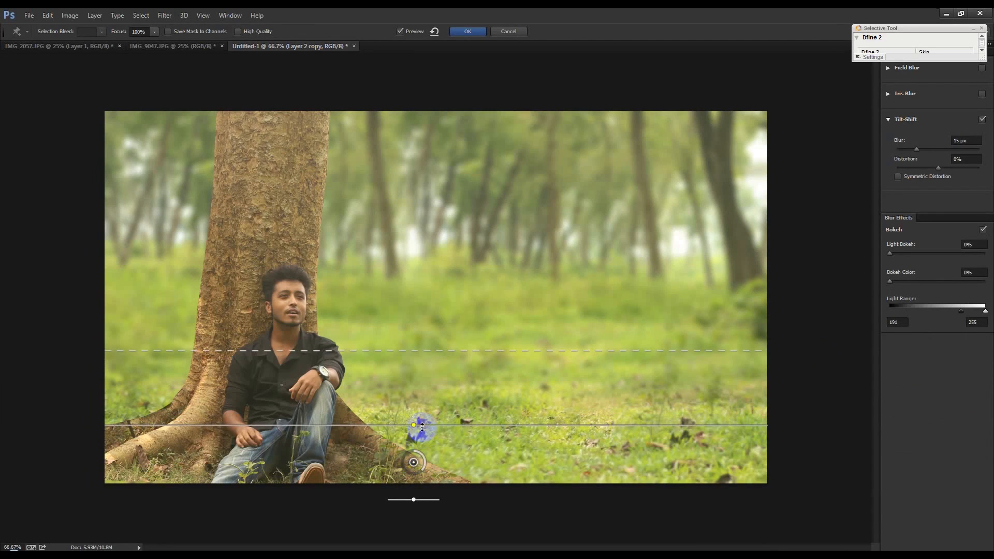
drag(422, 427, 439, 434)
drag(441, 499, 437, 522)
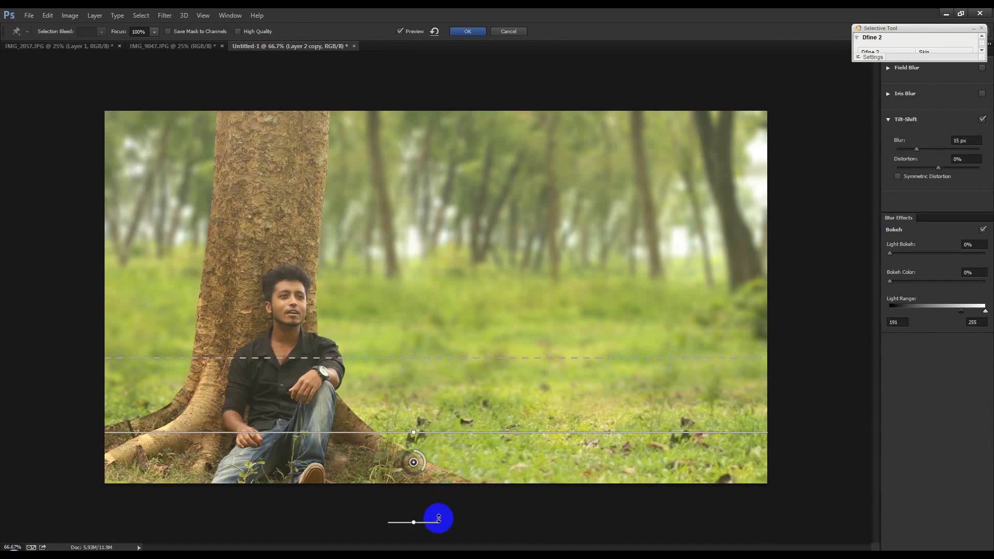
drag(424, 470, 414, 443)
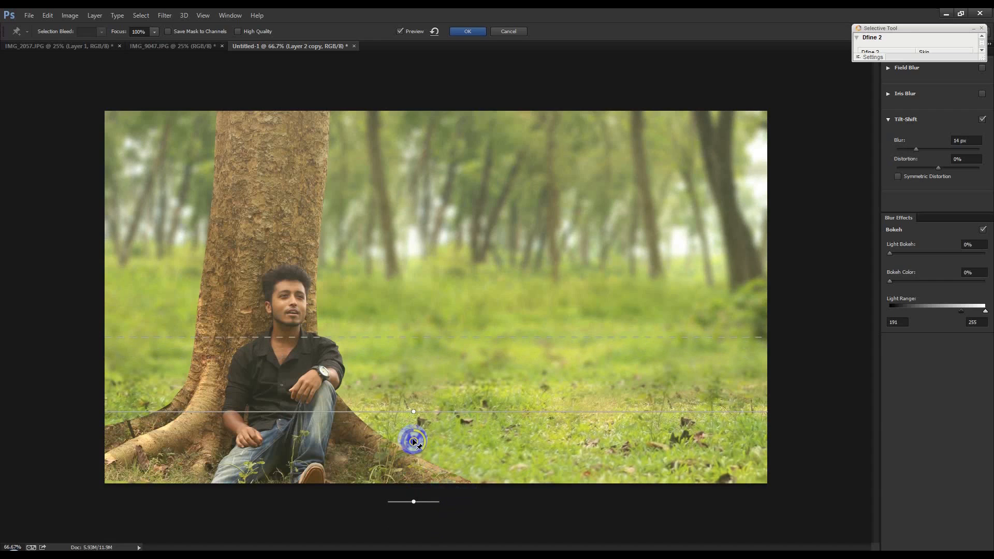
drag(413, 442, 412, 469)
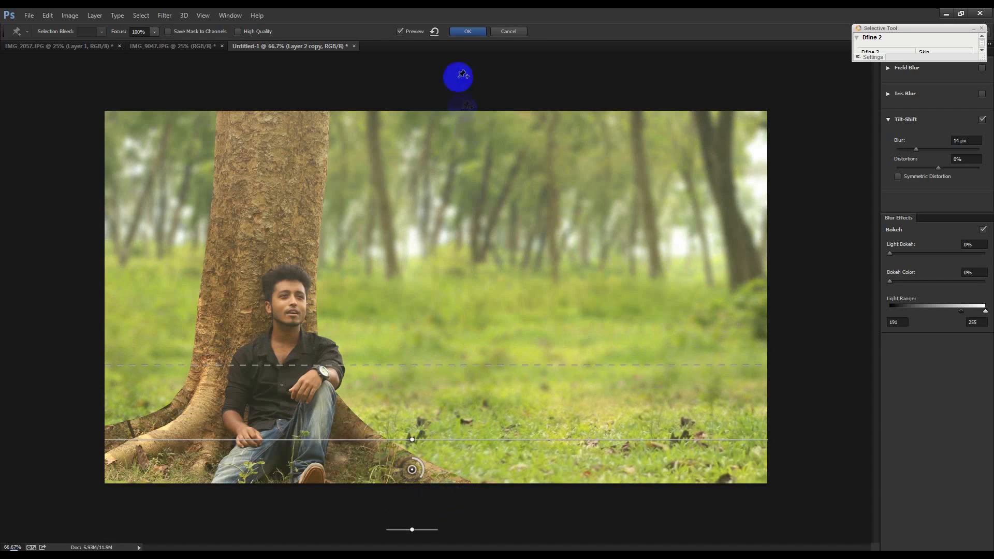
click(467, 32)
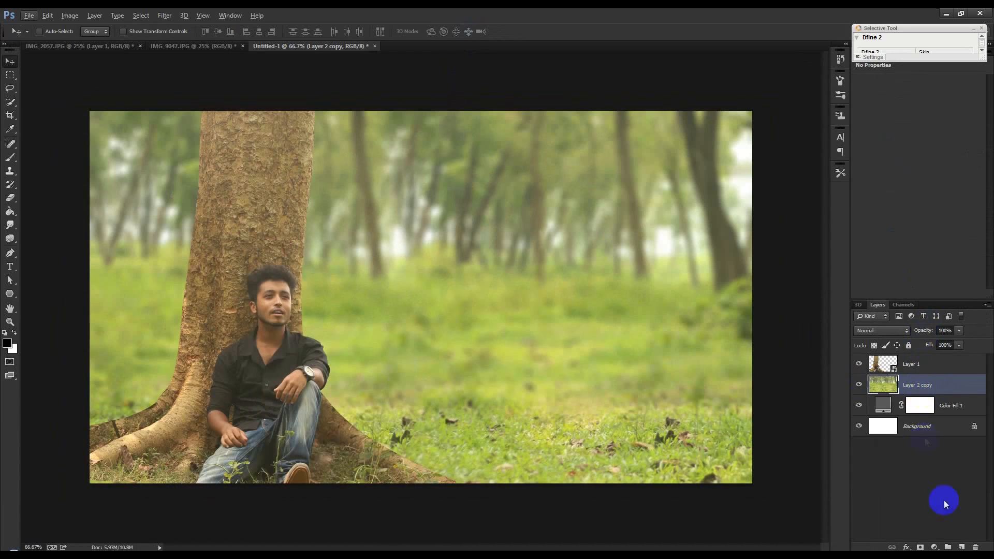
click(374, 471)
Apply a Gaussian Blur smart filter to the man-and-tree layer
click(913, 363)
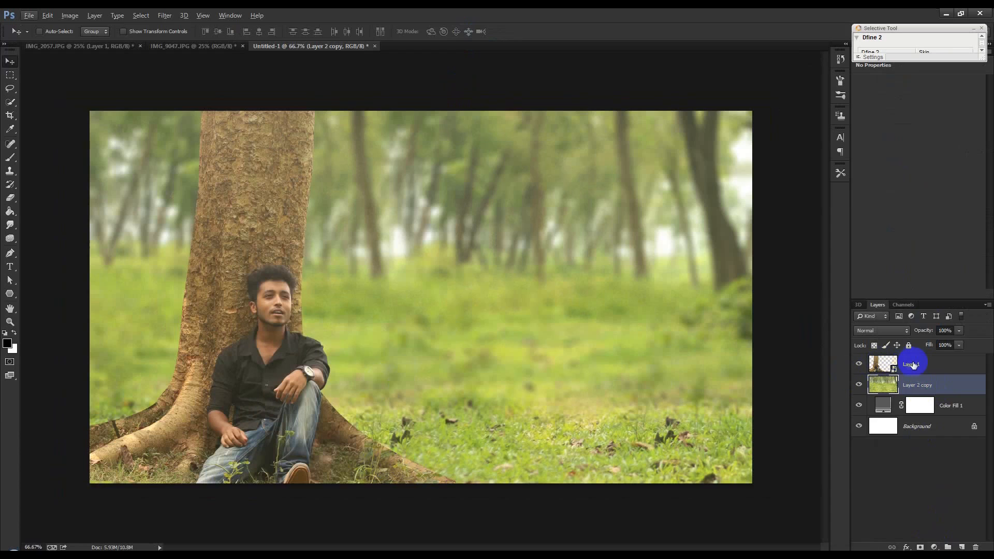
click(167, 17)
mouse_move(197, 144)
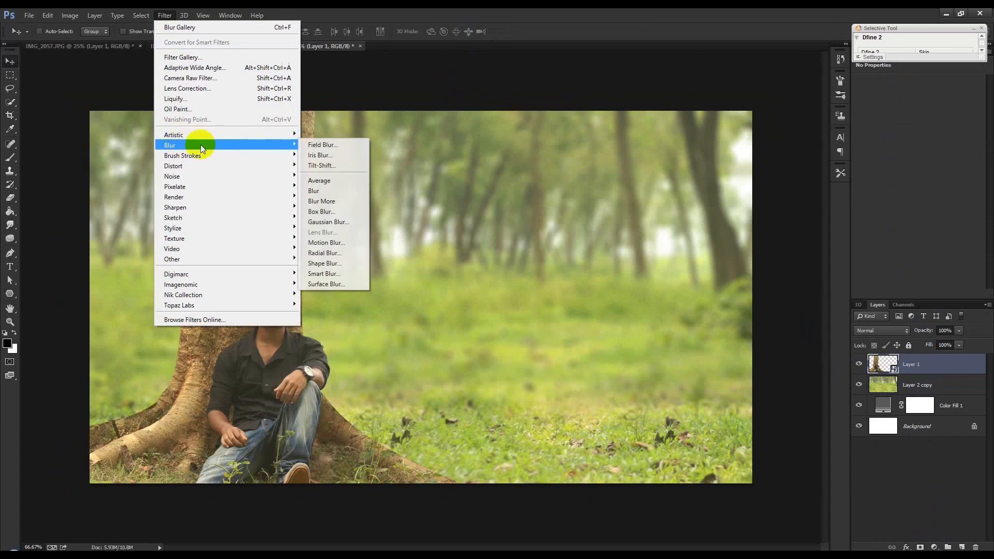
click(334, 222)
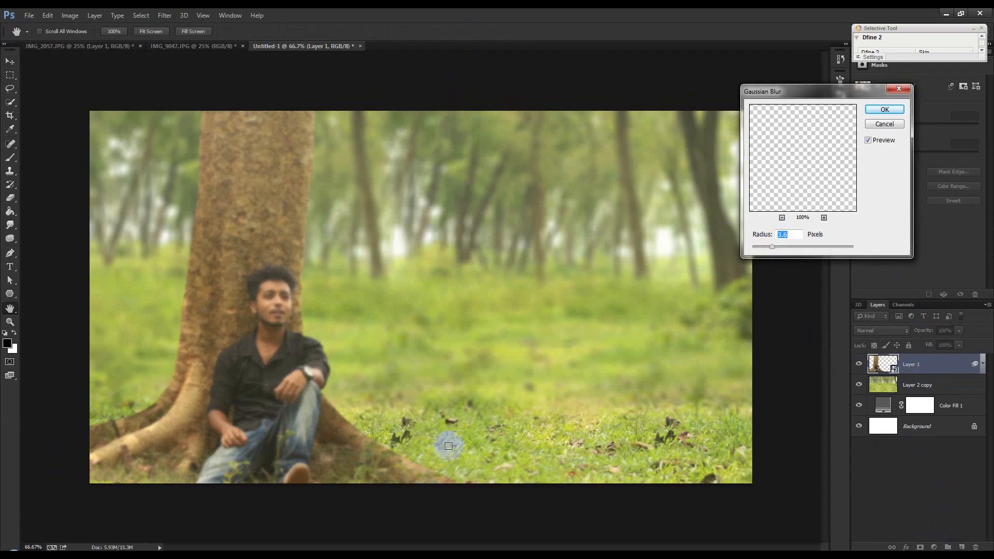
click(884, 110)
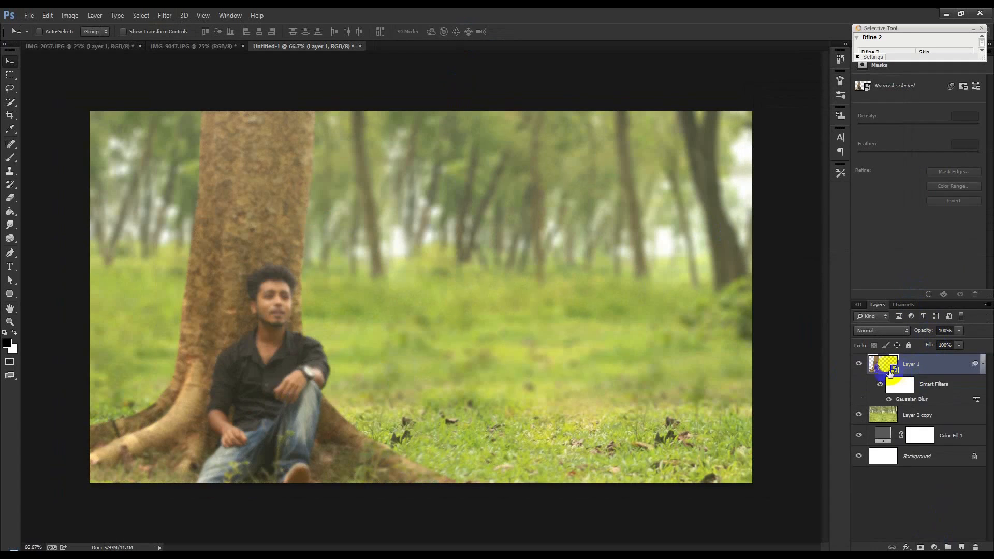
Paint black on the Gaussian Blur filter mask with a soft 700 px brush to sharpen the man and the central trunk
click(901, 384)
key(x)
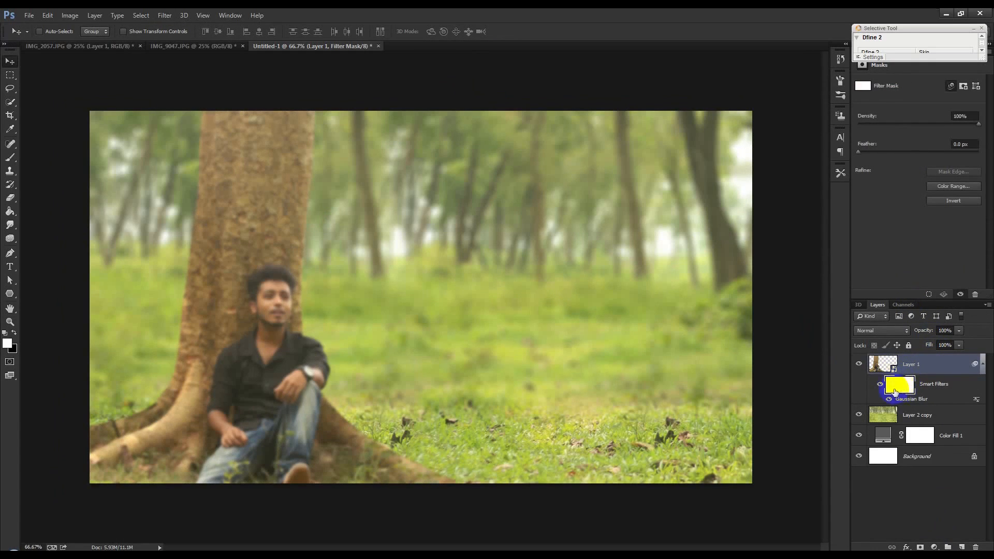
click(10, 157)
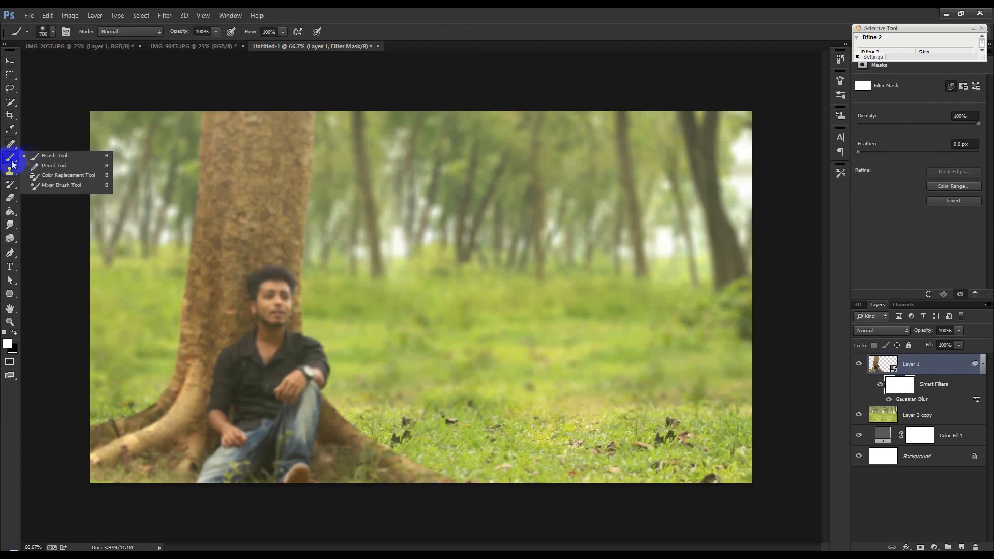
click(49, 155)
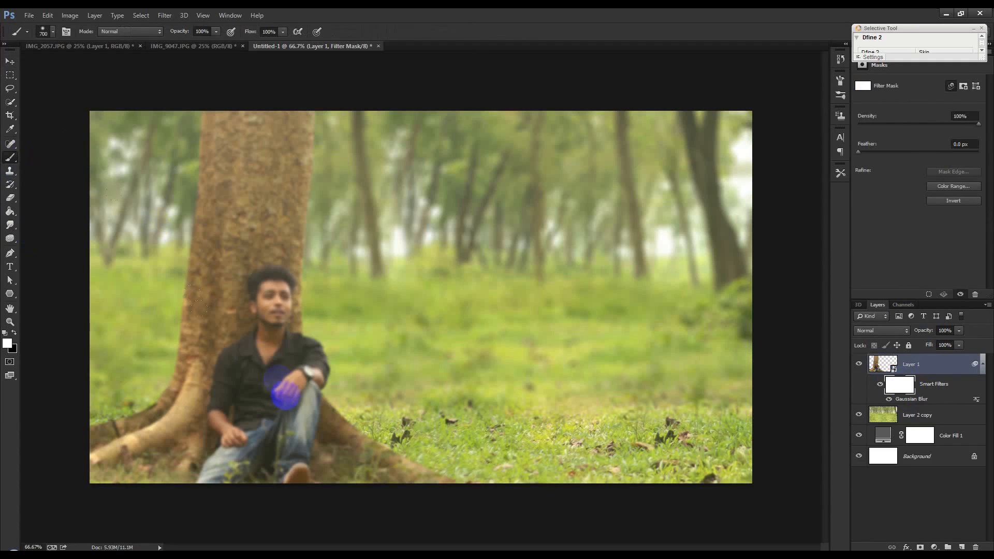
click(14, 333)
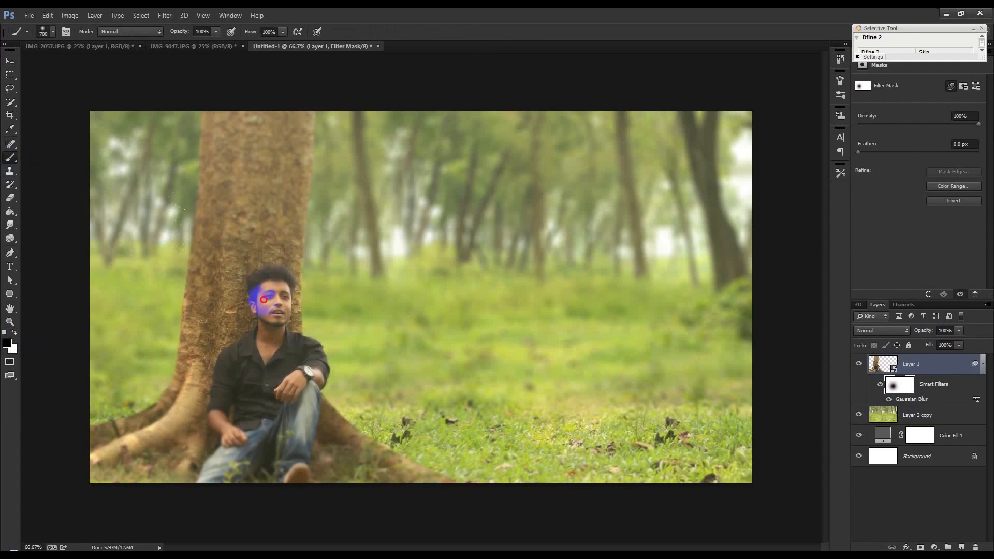
drag(265, 216, 241, 224)
click(242, 267)
click(240, 366)
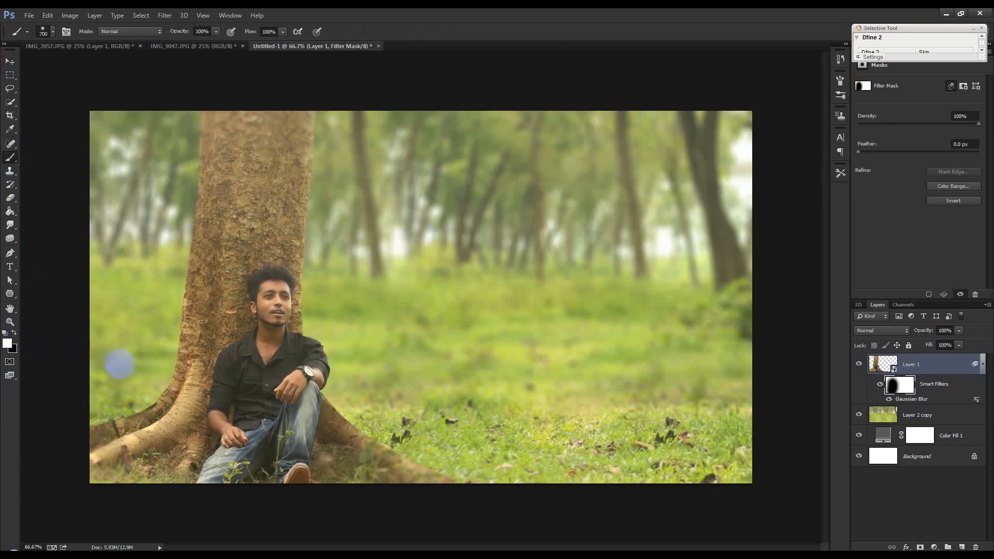
Refine the filter mask with a 250 px brush, painting white along the trunk's left edge and roots and black over the trunk and the man's legs
mouse_move(127, 402)
mouse_down()
mouse_move(80, 460)
mouse_move(112, 440)
mouse_move(49, 461)
mouse_up()
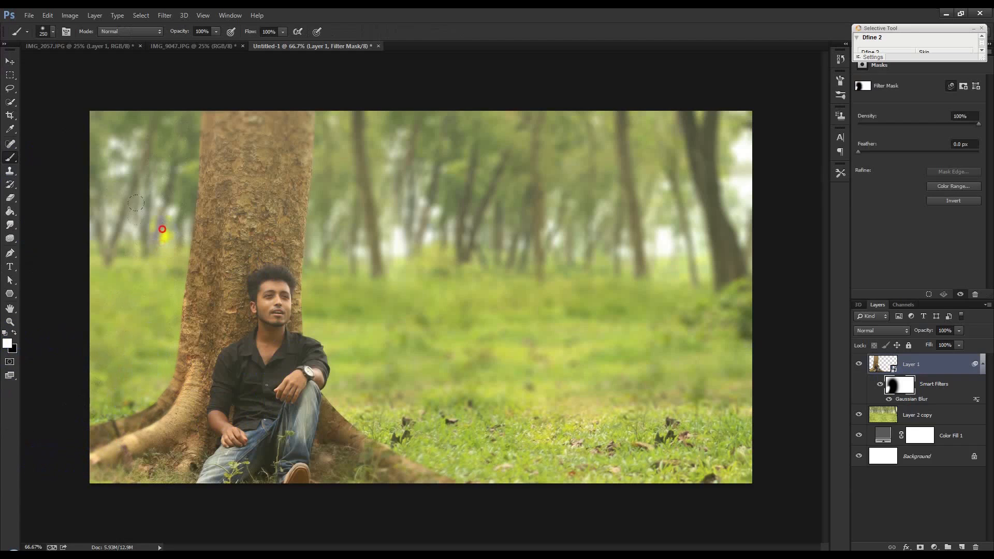
click(14, 332)
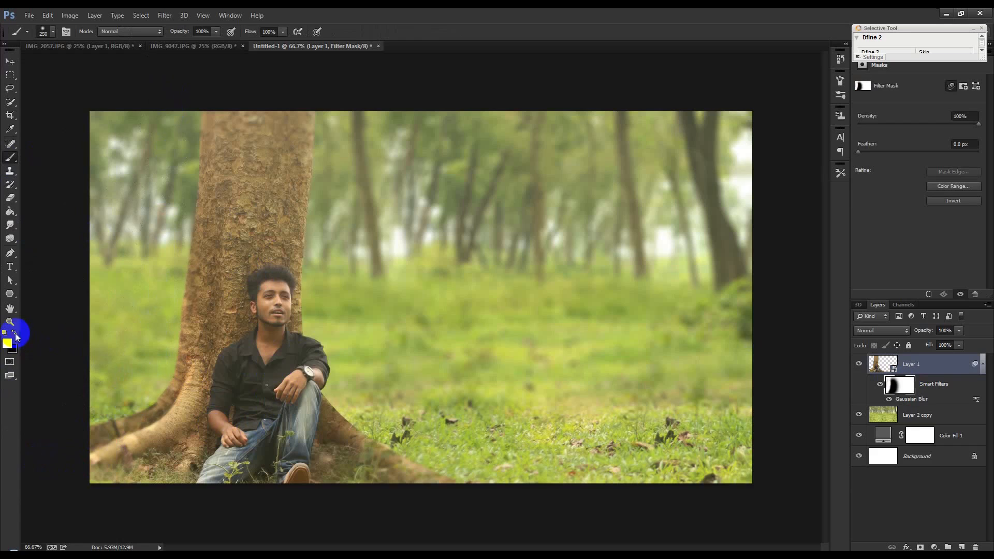
mouse_move(239, 230)
mouse_down()
mouse_move(247, 96)
mouse_move(266, 141)
mouse_up()
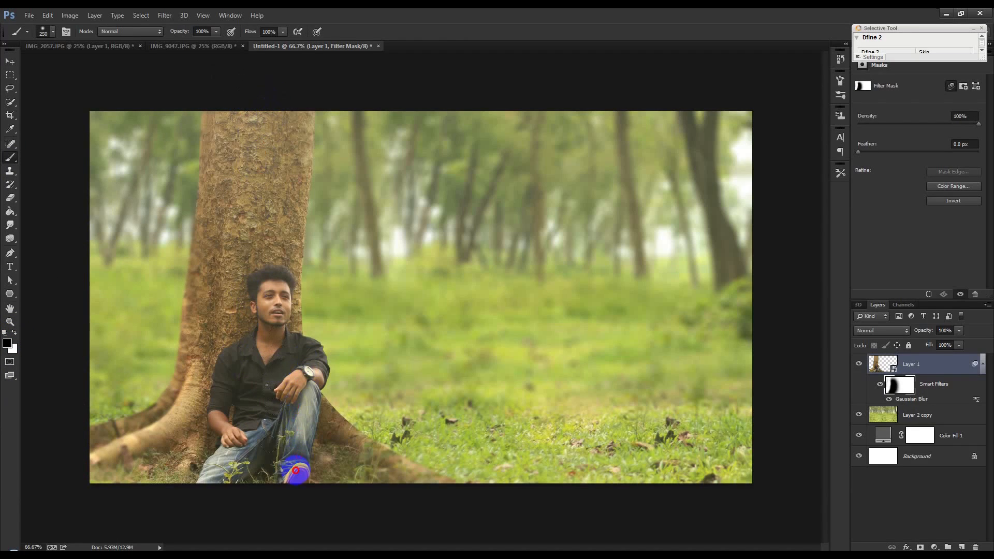
click(369, 404)
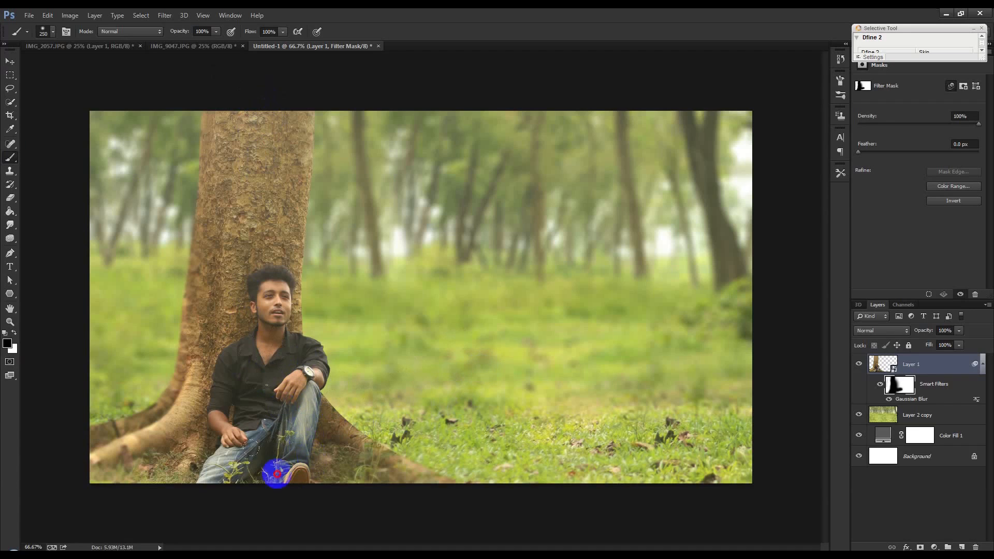
mouse_move(195, 470)
mouse_down()
mouse_move(98, 510)
mouse_move(76, 497)
mouse_move(375, 513)
mouse_move(393, 527)
mouse_move(296, 479)
mouse_up()
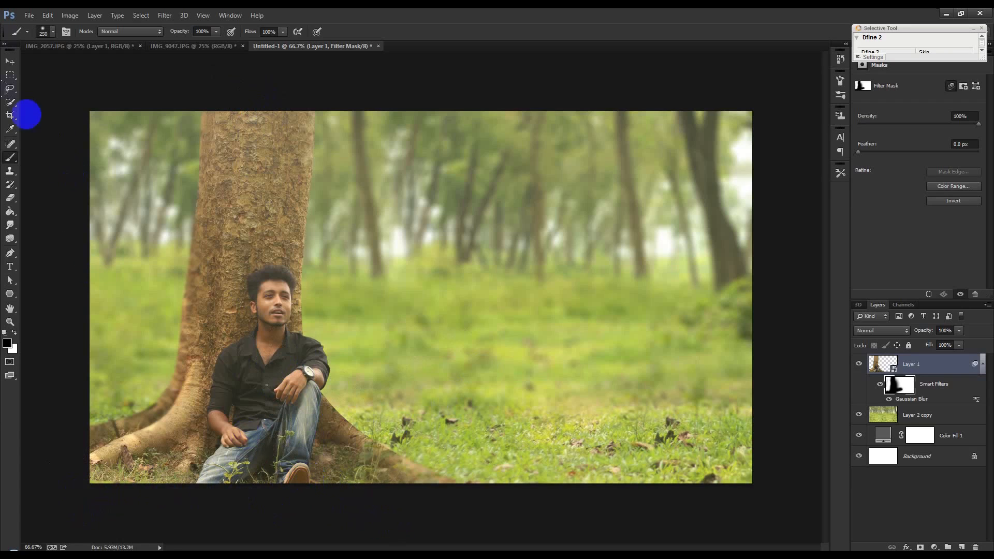
click(10, 61)
Add a Brightness/Contrast adjustment above the forest layer with brightness set to -150
scroll(257, 222, up, 1)
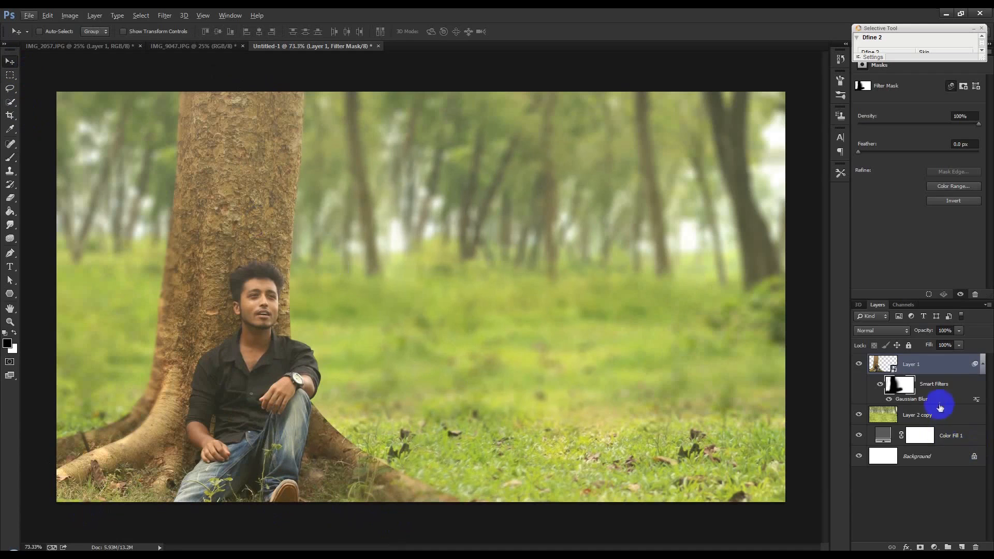
click(940, 412)
click(981, 365)
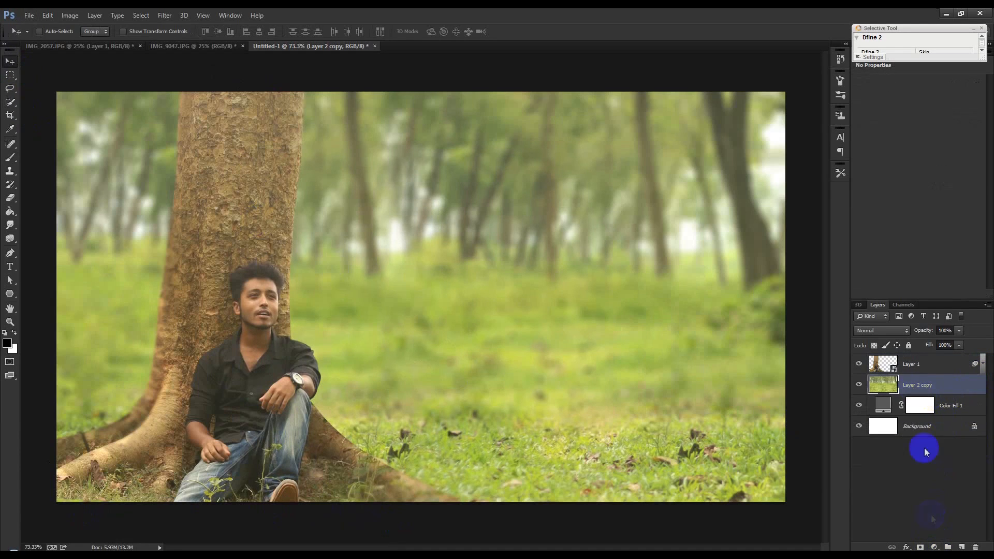
click(932, 547)
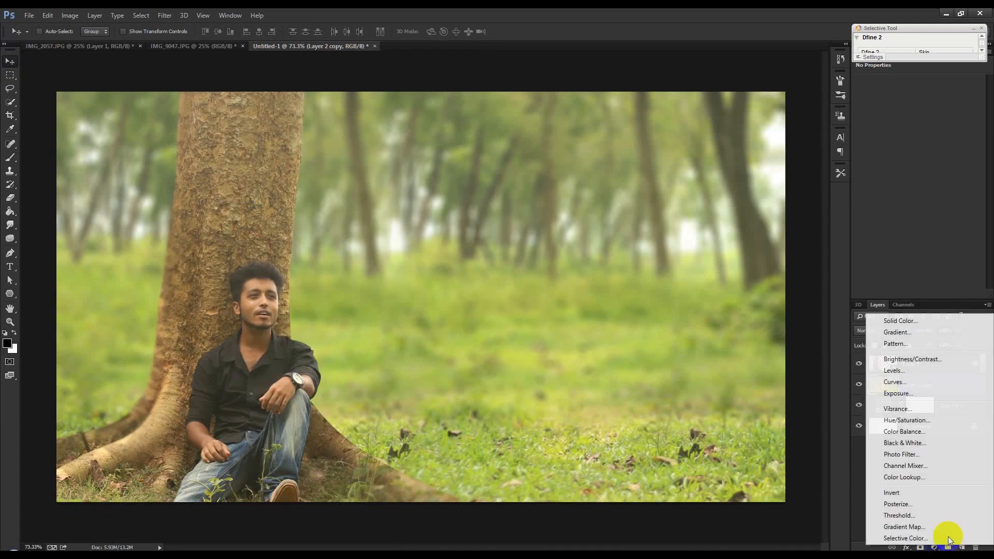
click(908, 360)
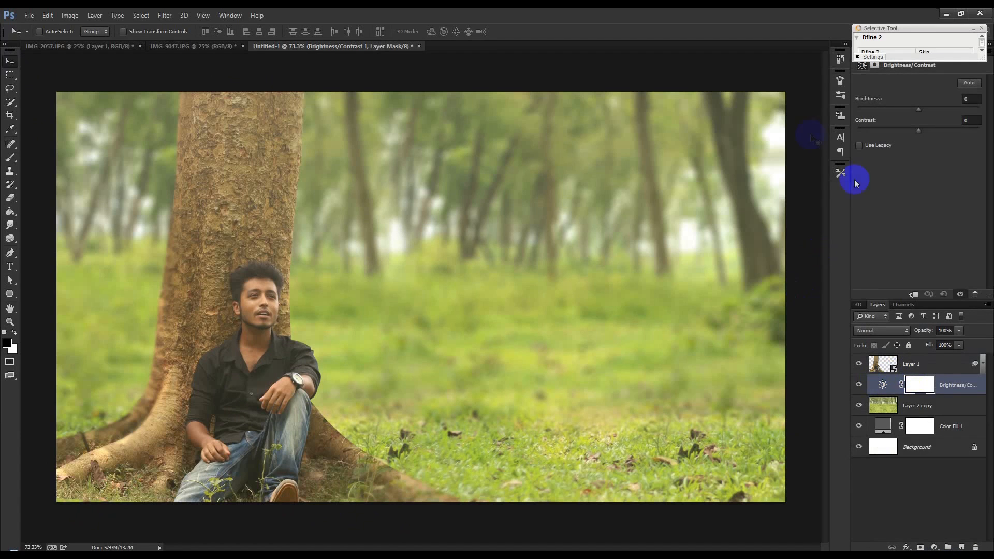
drag(918, 109, 854, 137)
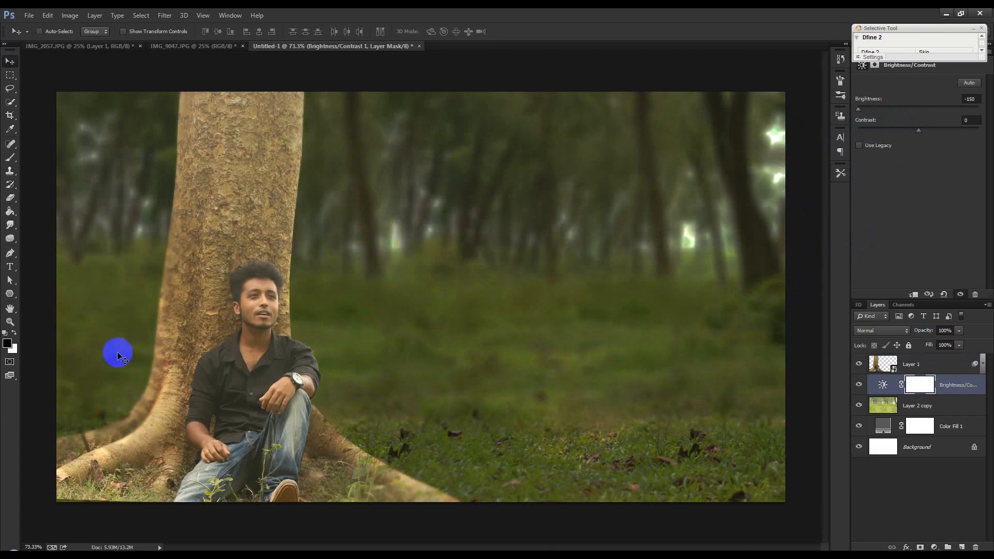
Mask the darkening beside the man with a soft 1200 px black brush and clip the Brightness/Contrast adjustment to the forest layer
key(ctrl+minus)
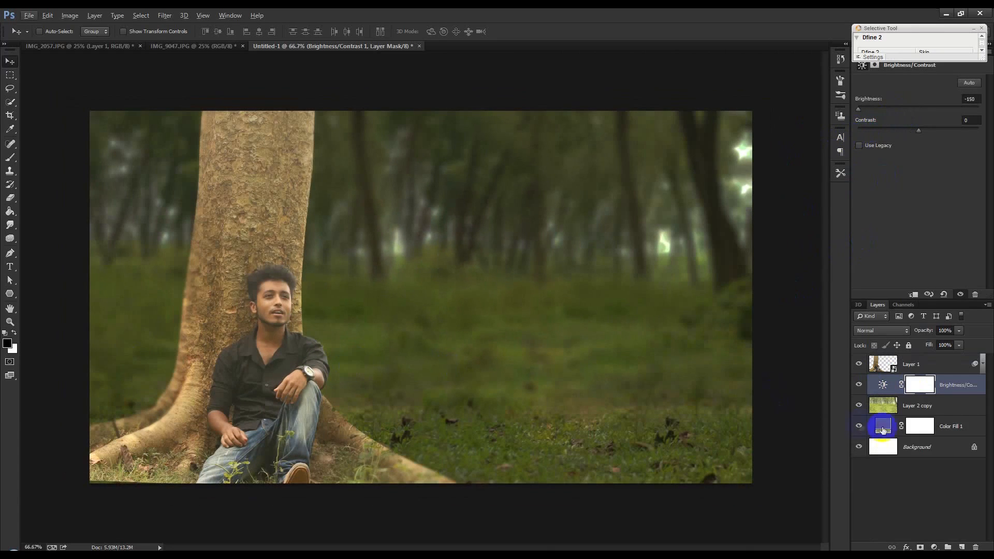
click(11, 157)
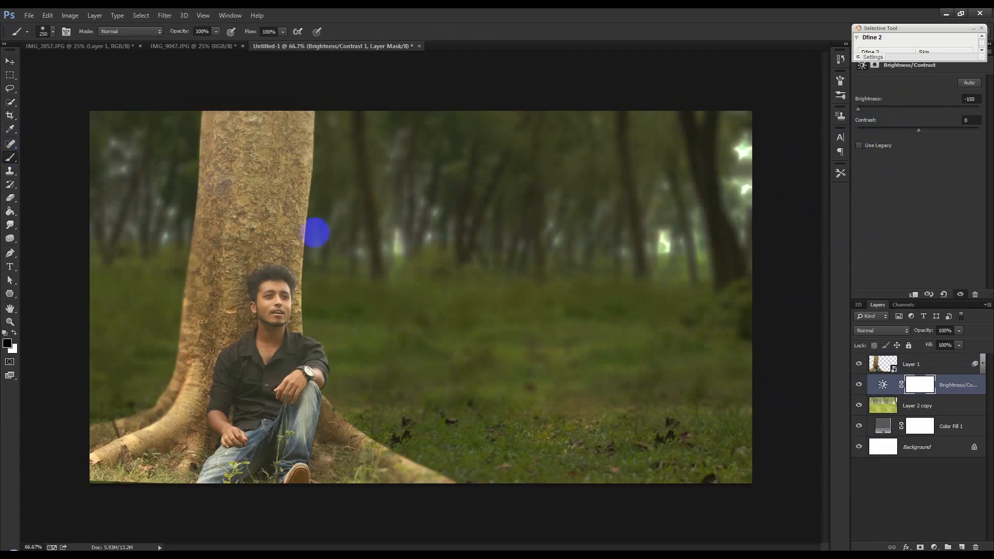
key(bracketright)
key(bracketright)
key(bracketright)
key(bracketright)
key(bracketright)
key(bracketright)
key(bracketright)
key(bracketright)
key(bracketright)
key(bracketright)
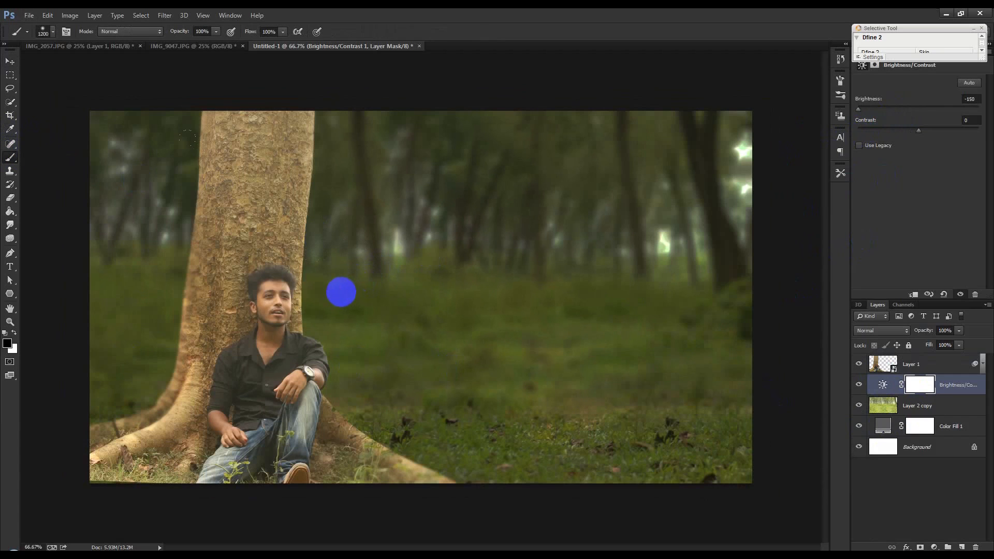
click(337, 284)
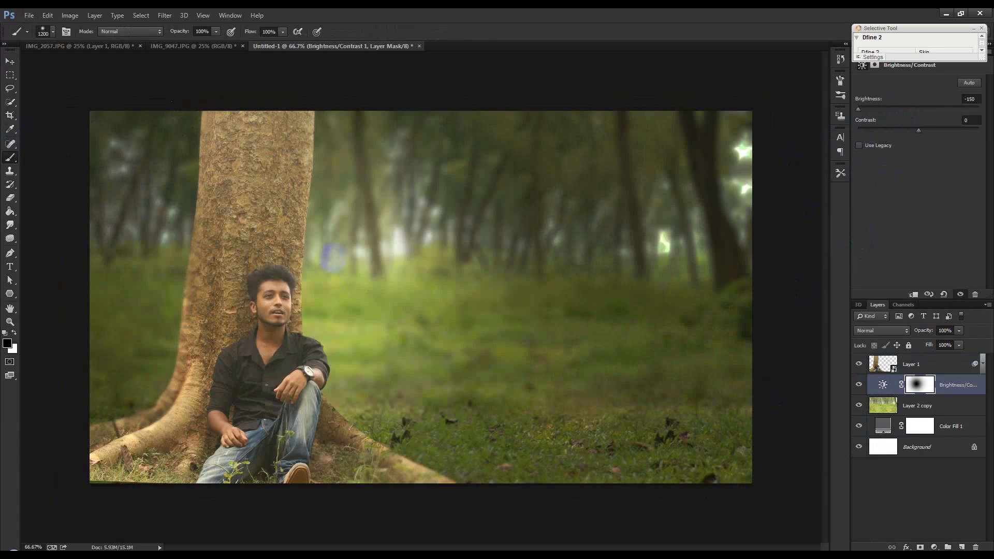
click(333, 257)
click(341, 261)
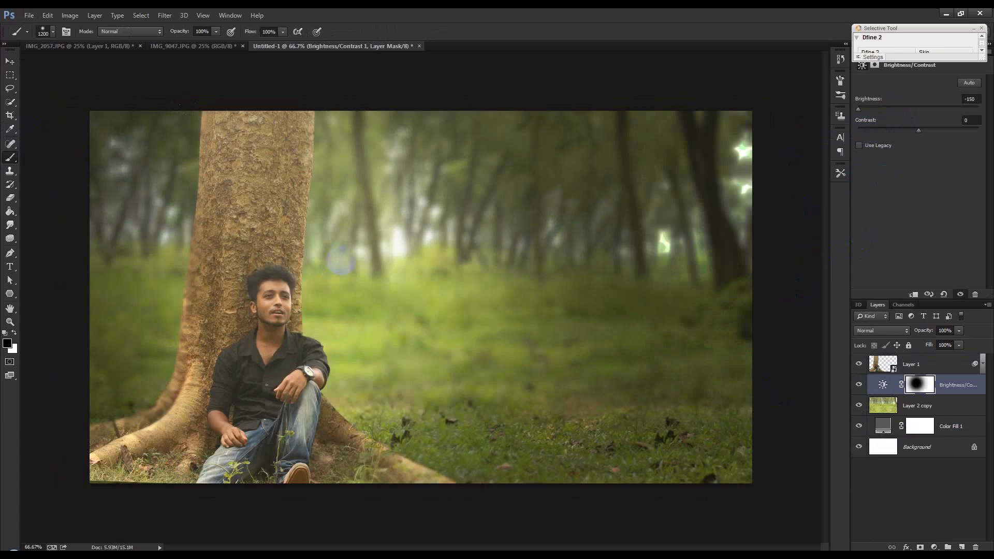
click(106, 96)
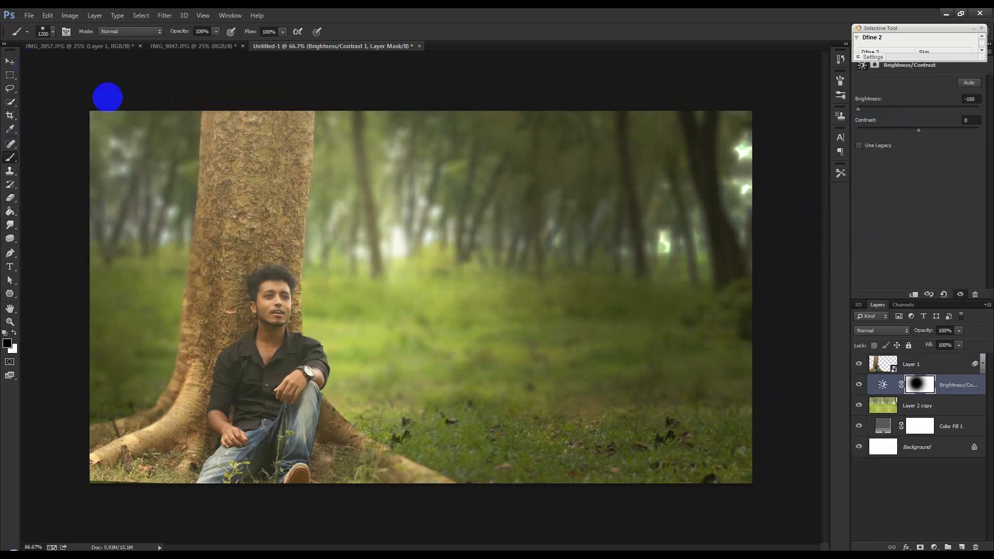
alt+click(944, 393)
Add a Brightness/Contrast adjustment clipped to the man-and-tree layer with brightness -150, and mask it around the man with a large soft black brush
click(941, 372)
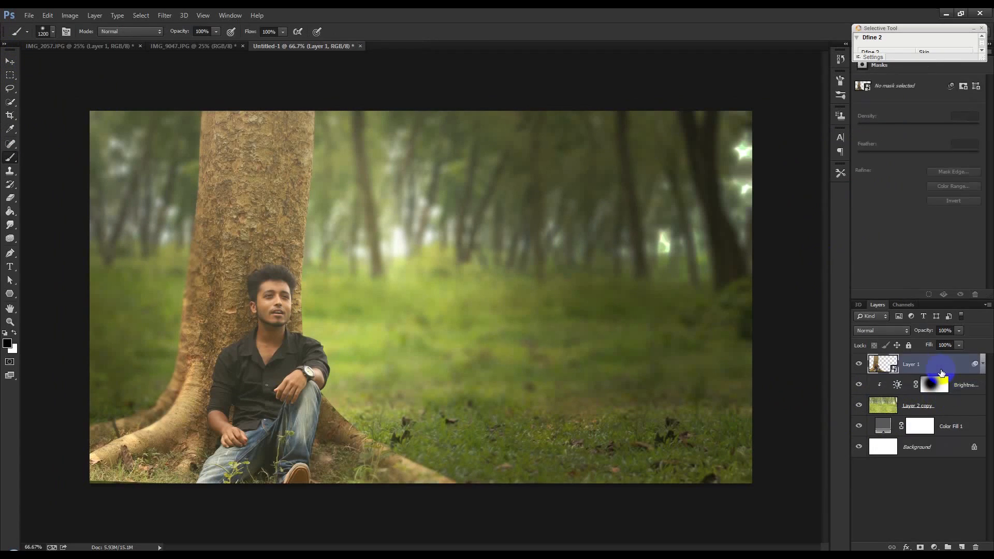
click(935, 546)
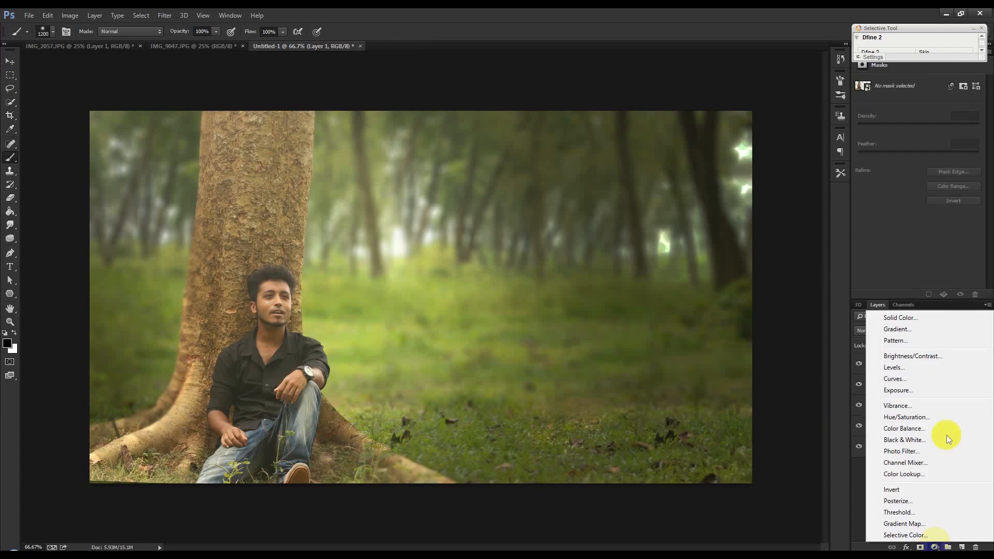
click(911, 356)
alt+click(951, 374)
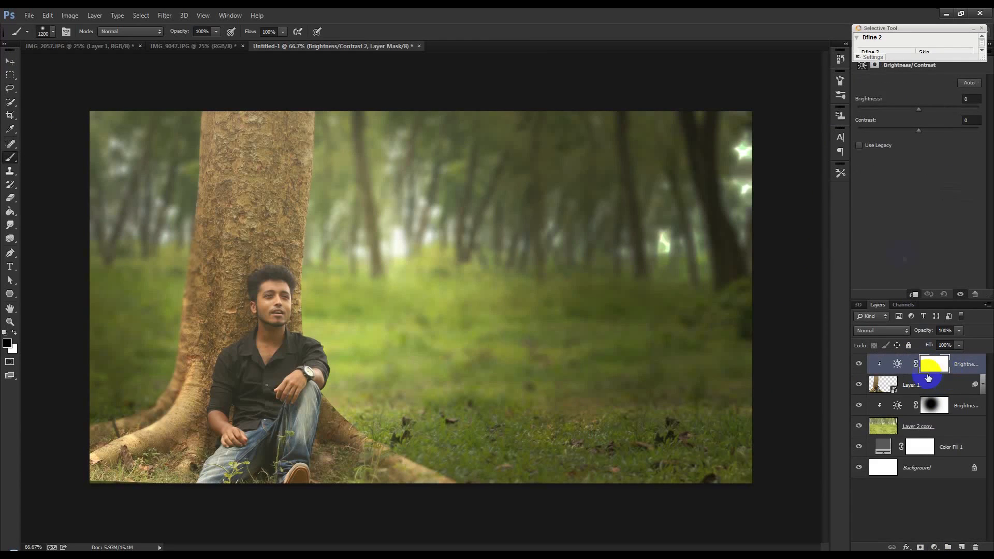
drag(918, 109, 866, 133)
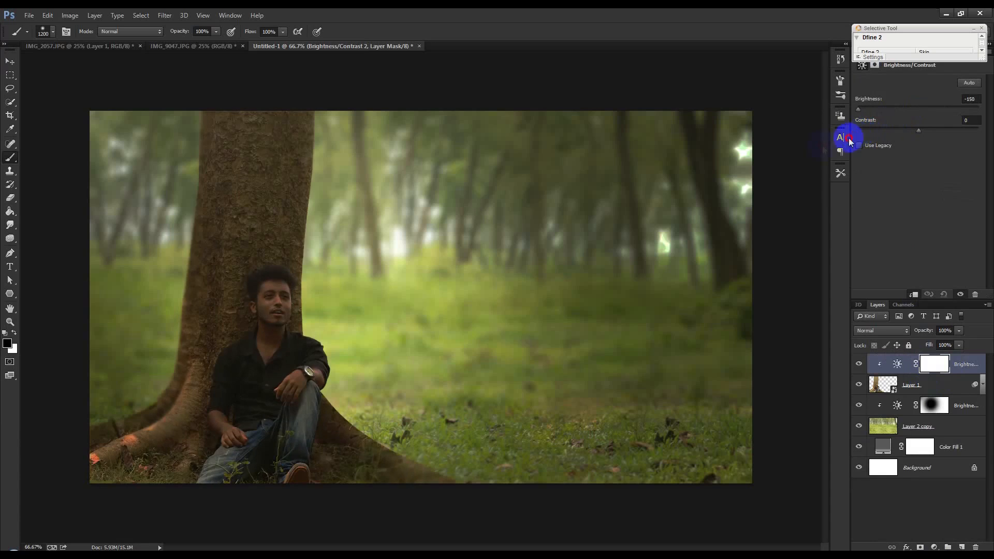
click(308, 297)
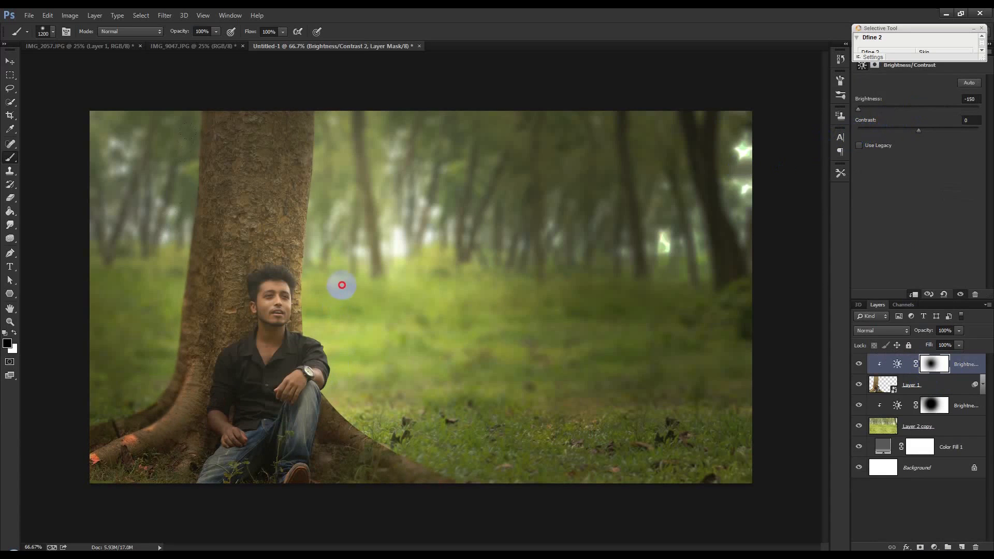
click(341, 285)
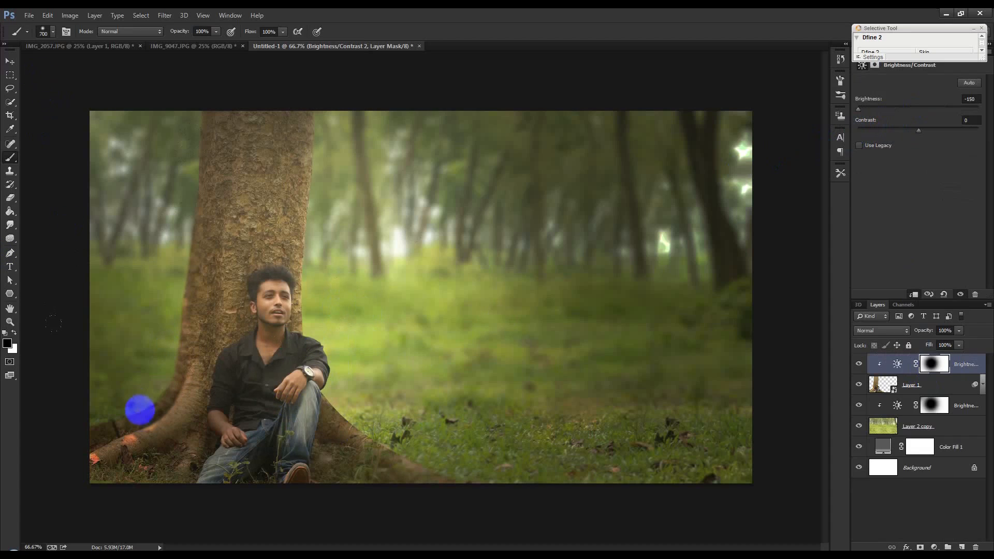
Try a black stroke along the left root on the adjustment mask with a 125 px brush, and undo it
key(bracketleft)
key(bracketleft)
key(bracketleft)
key(bracketleft)
key(bracketleft)
key(bracketleft)
key(bracketleft)
key(bracketleft)
key(bracketleft)
key(bracketleft)
key(bracketleft)
drag(135, 432, 89, 456)
key(ctrl+z)
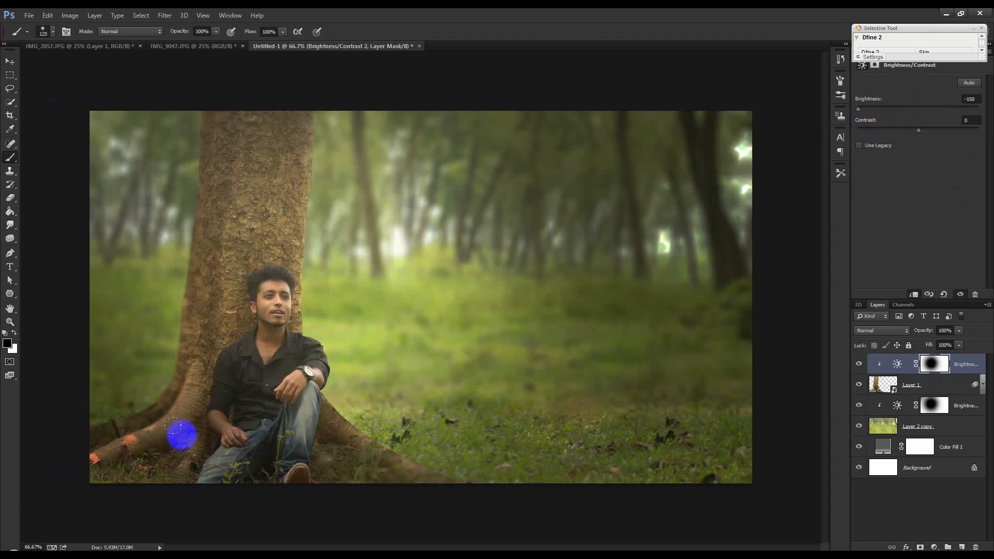
Paint black on the adjustment mask at 8% opacity along the roots on both sides of the man, using a 45 to 60 px brush
key(bracketleft)
key(bracketleft)
key(bracketleft)
key(bracketleft)
key(bracketleft)
key(bracketleft)
key(bracketleft)
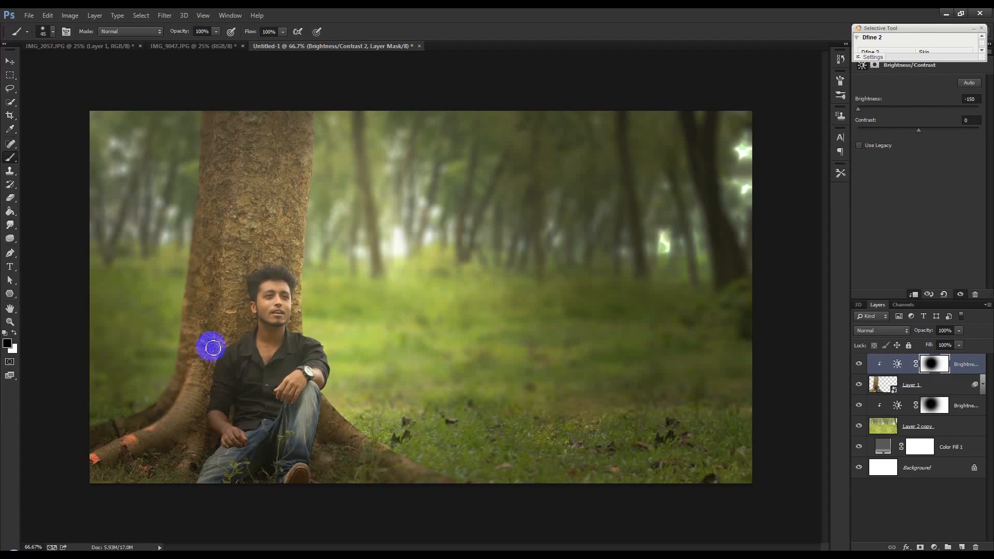
drag(176, 39, 116, 56)
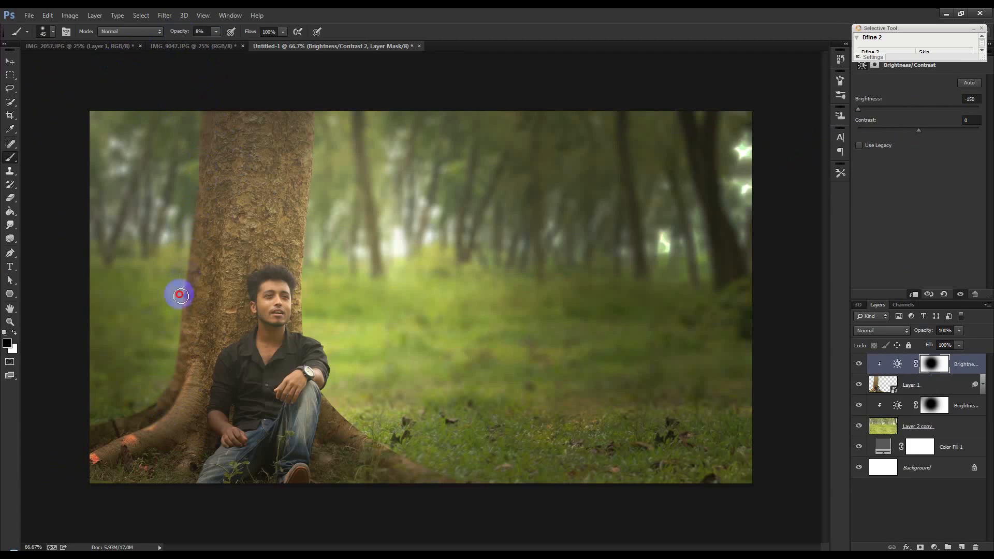
mouse_move(179, 384)
mouse_down()
mouse_move(158, 430)
mouse_move(191, 369)
mouse_move(128, 450)
mouse_move(145, 441)
mouse_move(73, 466)
mouse_move(122, 449)
mouse_up()
click(309, 424)
key(bracketright)
key(bracketright)
mouse_move(333, 407)
mouse_down()
mouse_move(361, 433)
mouse_move(333, 397)
mouse_move(360, 429)
mouse_up()
Raise the brush opacity to 29% and paint black on the mask along the right root and the trunk's right edge
click(182, 15)
drag(187, 35, 198, 34)
mouse_move(421, 462)
mouse_down()
mouse_move(327, 401)
mouse_move(331, 374)
mouse_move(317, 337)
mouse_move(312, 350)
mouse_move(303, 332)
mouse_move(304, 280)
mouse_up()
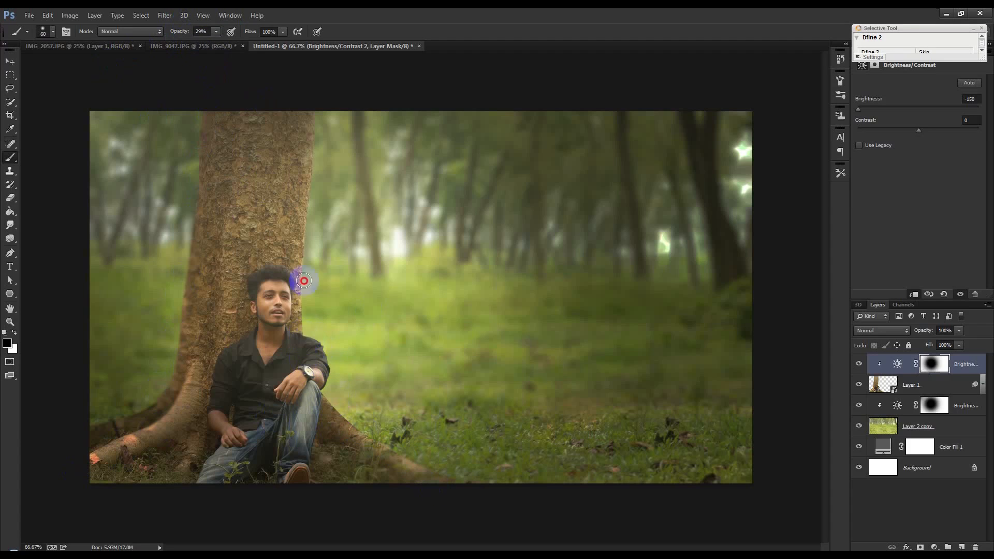
drag(315, 153, 315, 106)
Brush black on the mask over the left root and the man's shoe, arm and face with an 80 px brush at 29% opacity
key(bracketright)
key(bracketright)
mouse_move(216, 337)
mouse_down()
mouse_move(188, 381)
mouse_move(73, 466)
mouse_move(127, 437)
mouse_move(193, 355)
mouse_move(138, 412)
mouse_move(82, 426)
mouse_up()
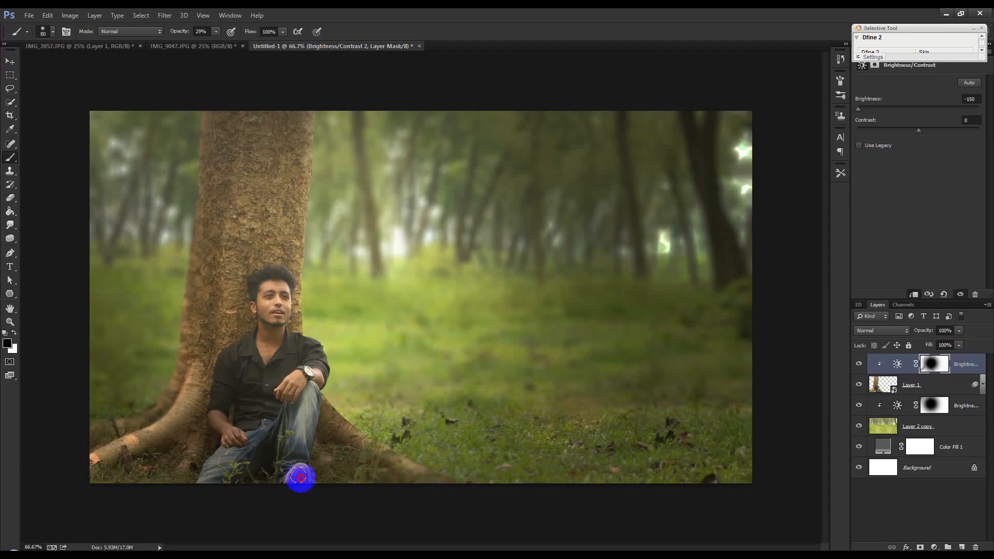
click(226, 421)
drag(229, 423, 262, 310)
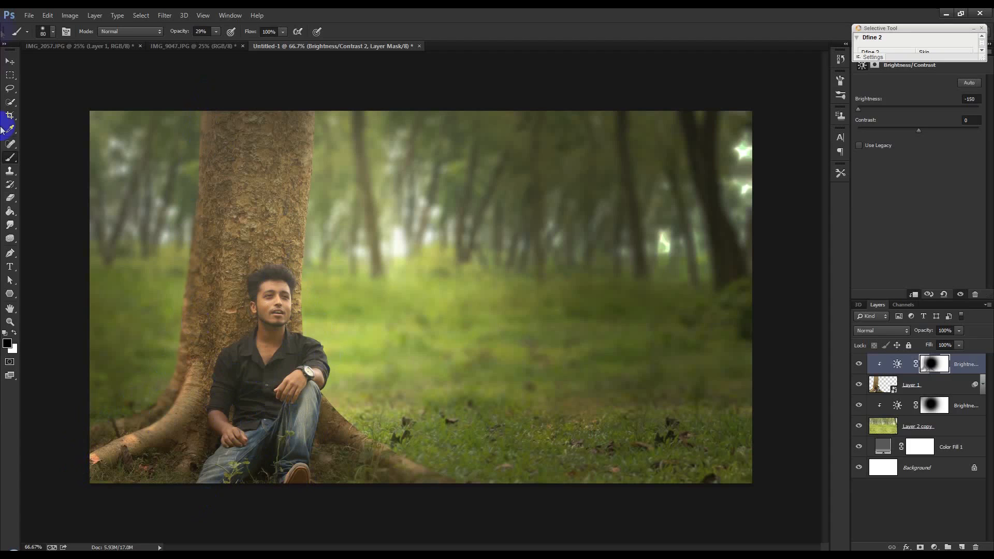
Crop the image inward from its upper-right corner to trim the bright gaps at the far right of the forest
click(10, 61)
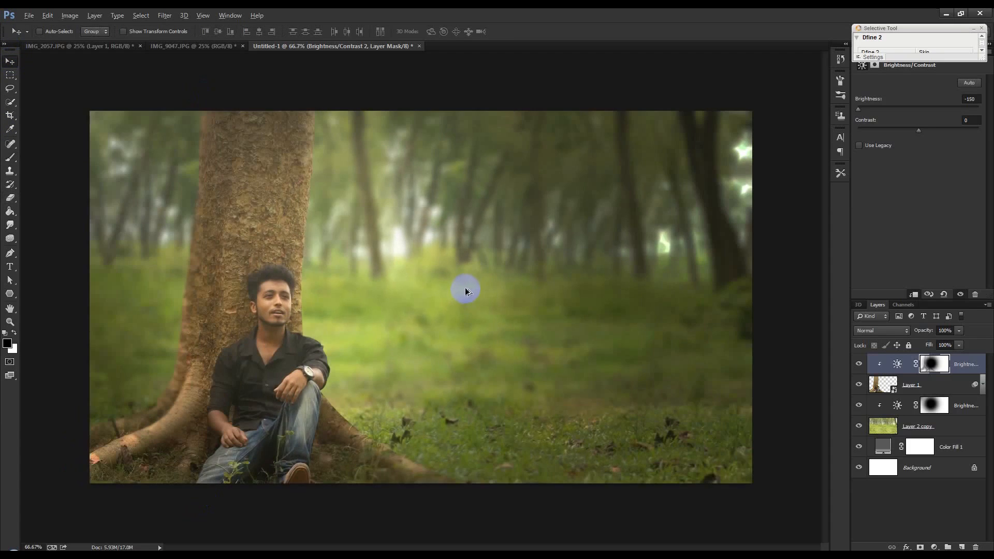
scroll(455, 282, up, 1)
click(10, 116)
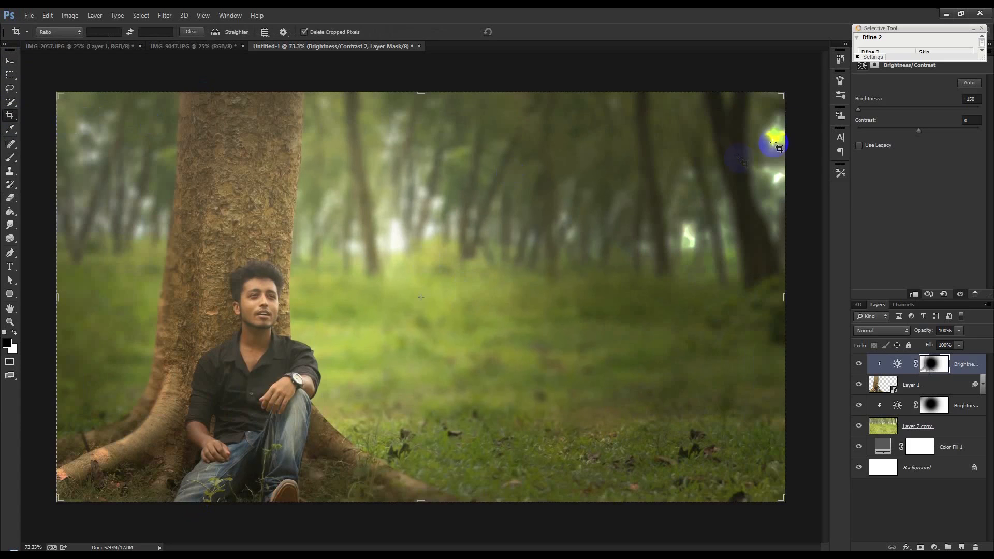
drag(781, 91, 743, 98)
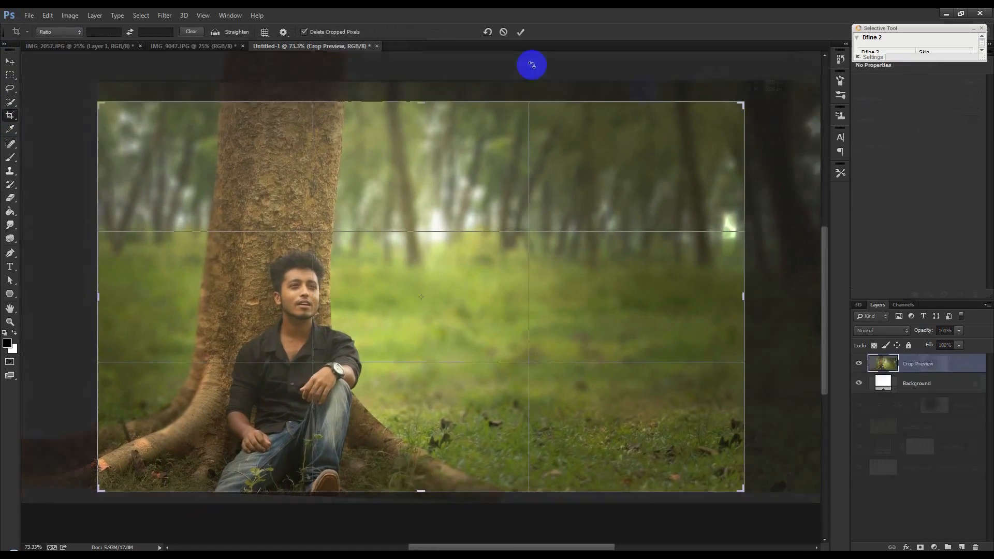
click(521, 31)
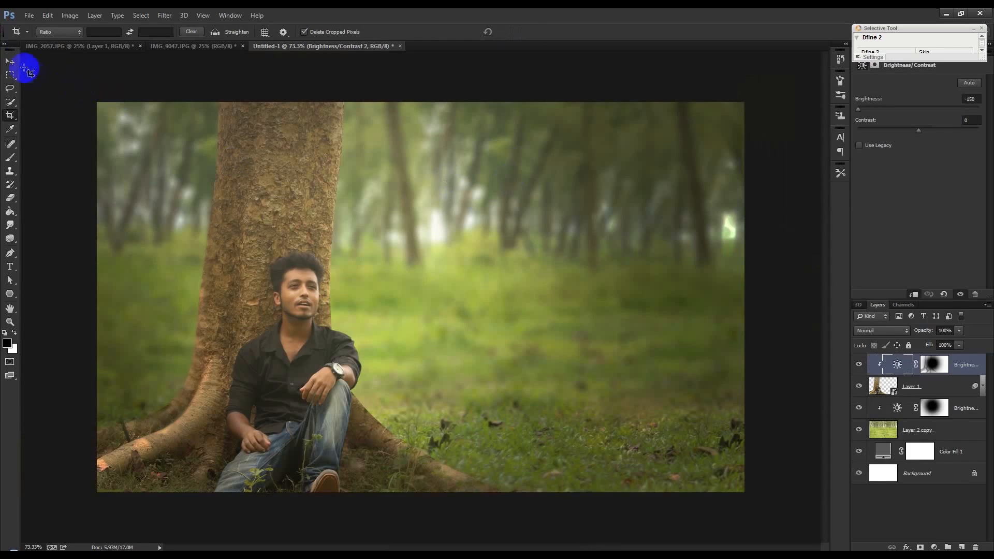
click(10, 62)
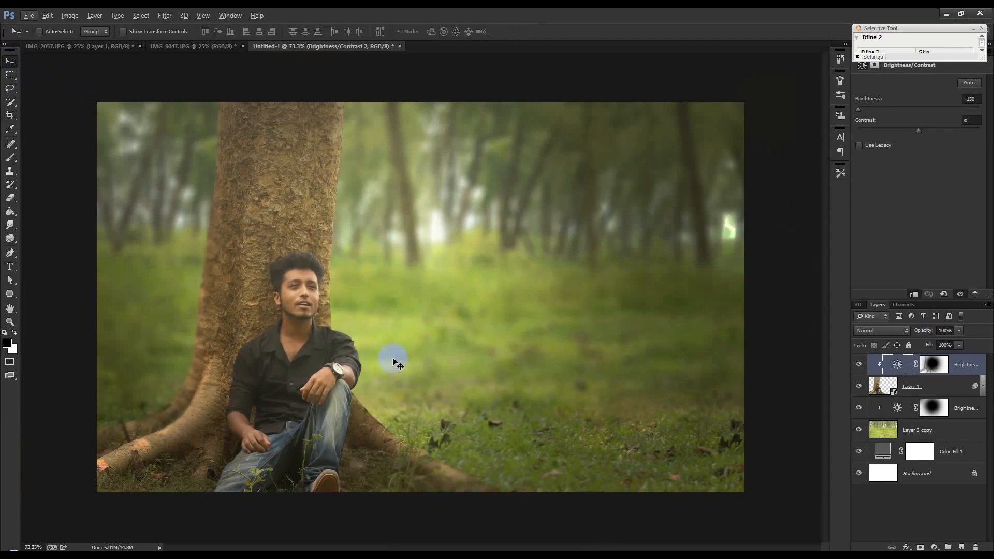
Compare the image with and without the tree layer's darkening, and set the forest Brightness/Contrast adjustment's contrast to 95
click(858, 366)
click(859, 366)
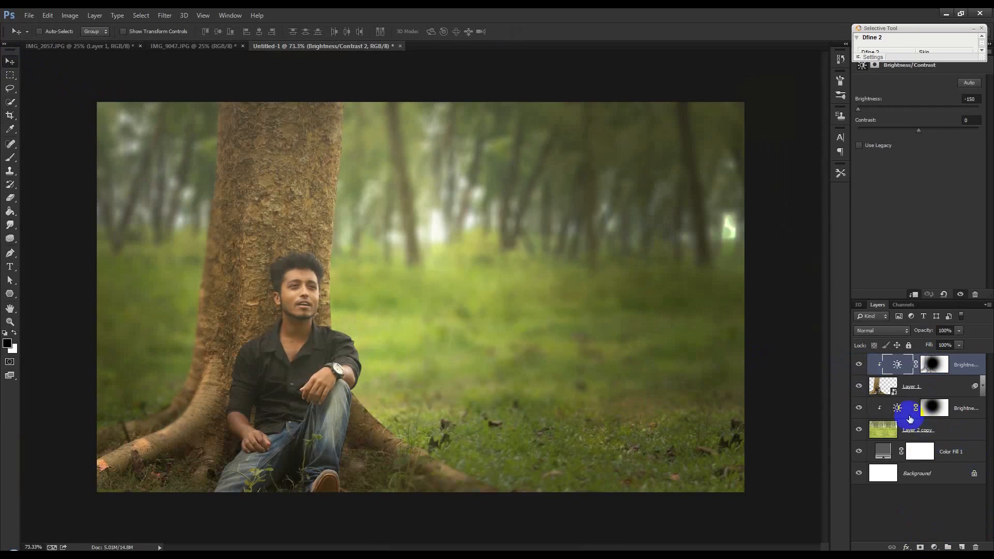
click(925, 414)
drag(900, 132, 982, 138)
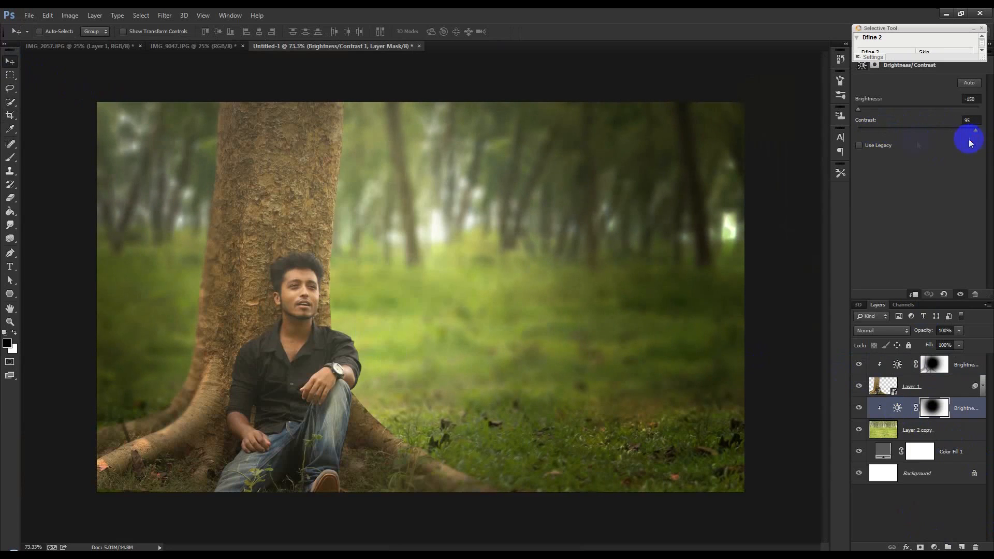
Add a Curves adjustment clipped to the forest layer, pulling the midtones down and lowering the white point output to 203
click(948, 429)
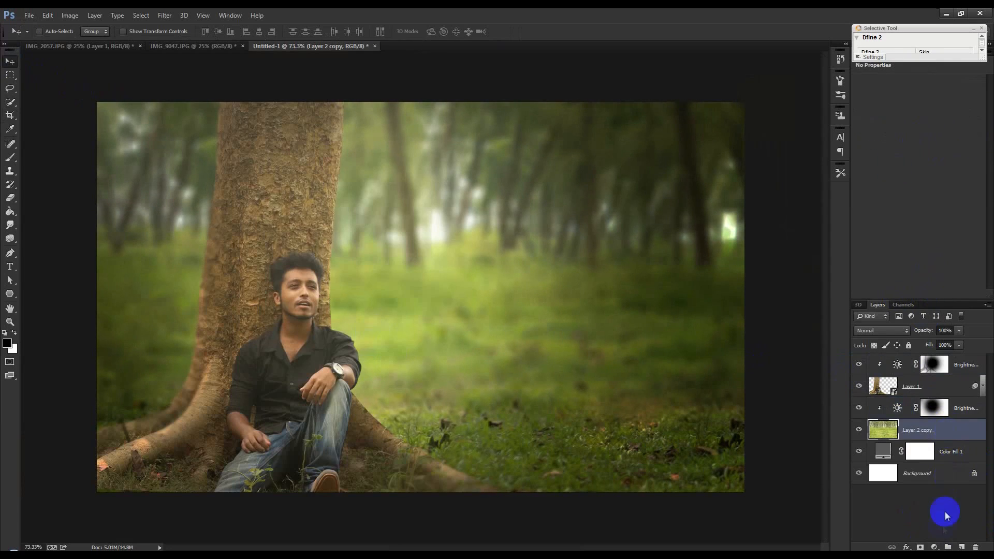
click(932, 546)
click(916, 379)
click(932, 152)
drag(932, 153, 941, 161)
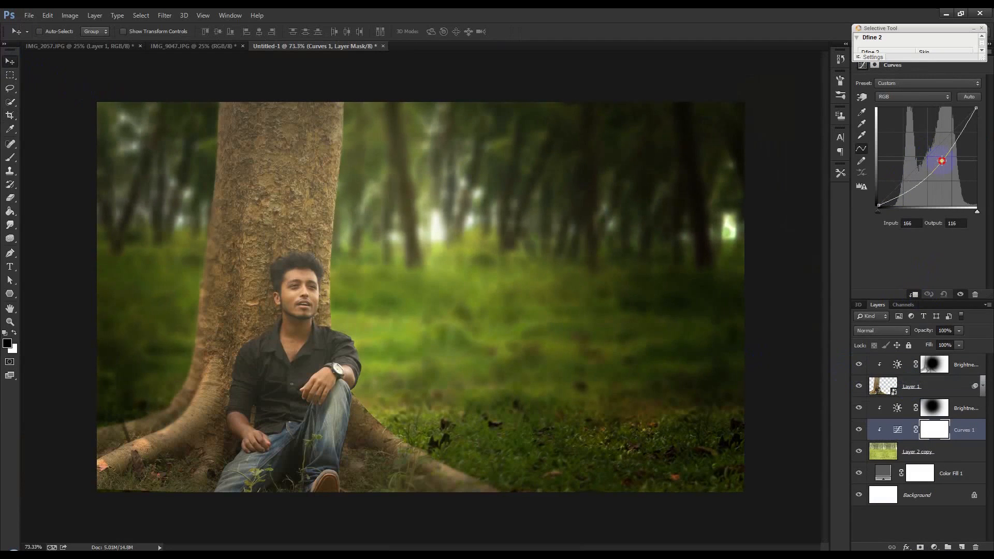
drag(975, 108, 982, 132)
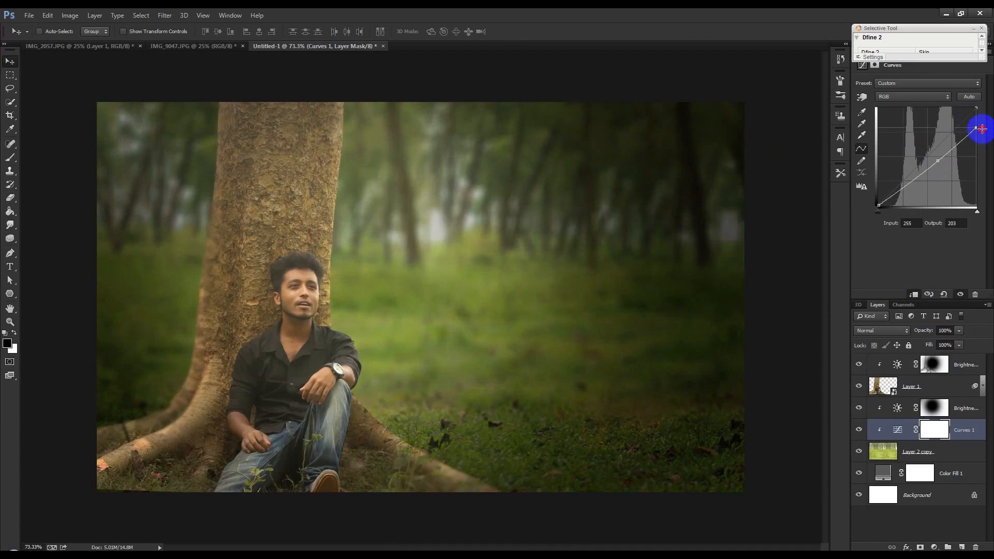
Paint black on the forest Curves mask beside the man at 29% opacity, using a soft 1200 px brush and a 400 px brush
click(941, 427)
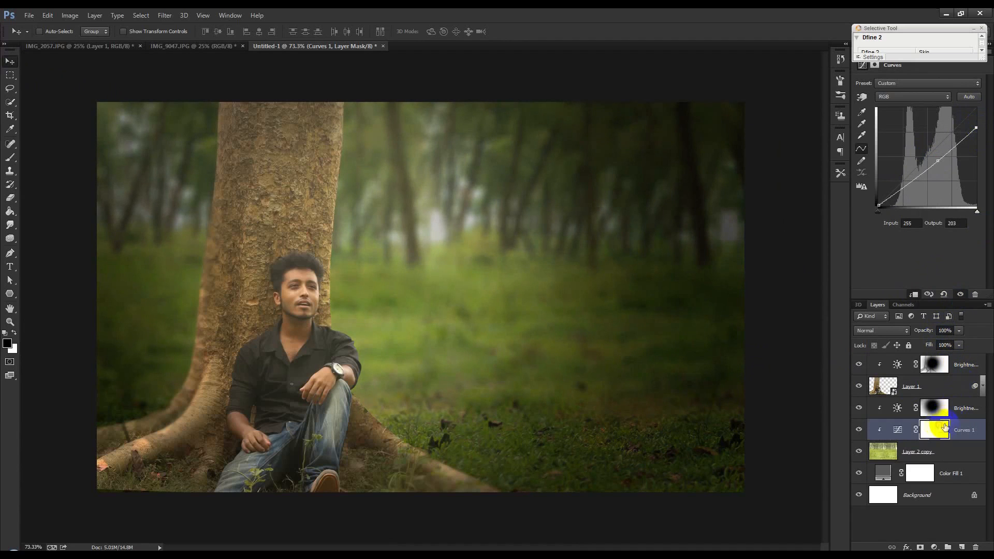
click(10, 157)
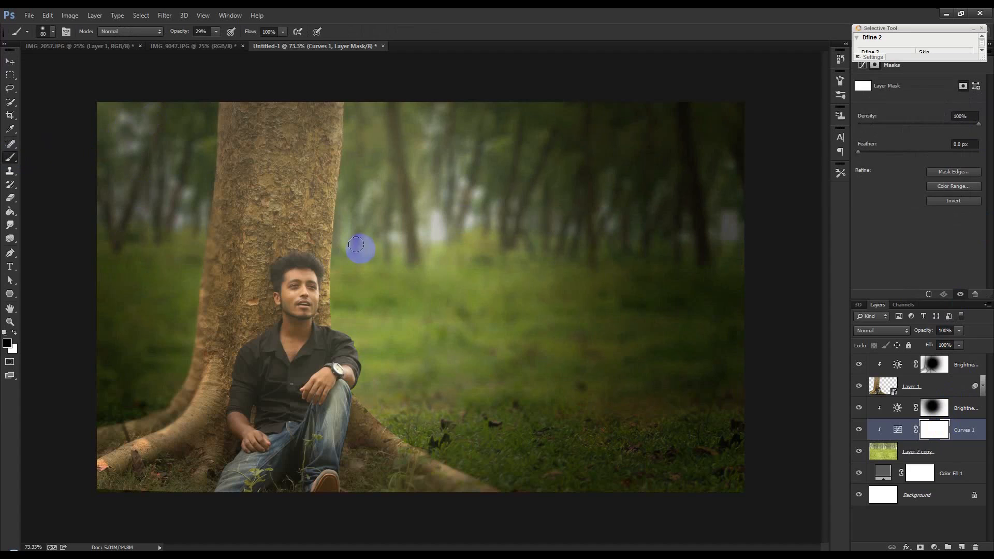
key(bracketright)
key(bracketright)
key(bracketright)
click(397, 276)
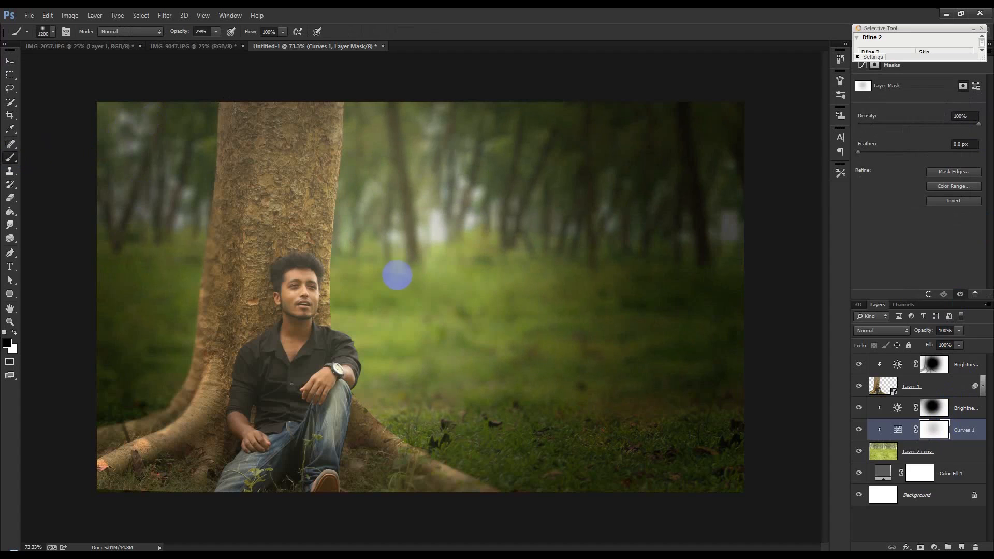
key(bracketleft)
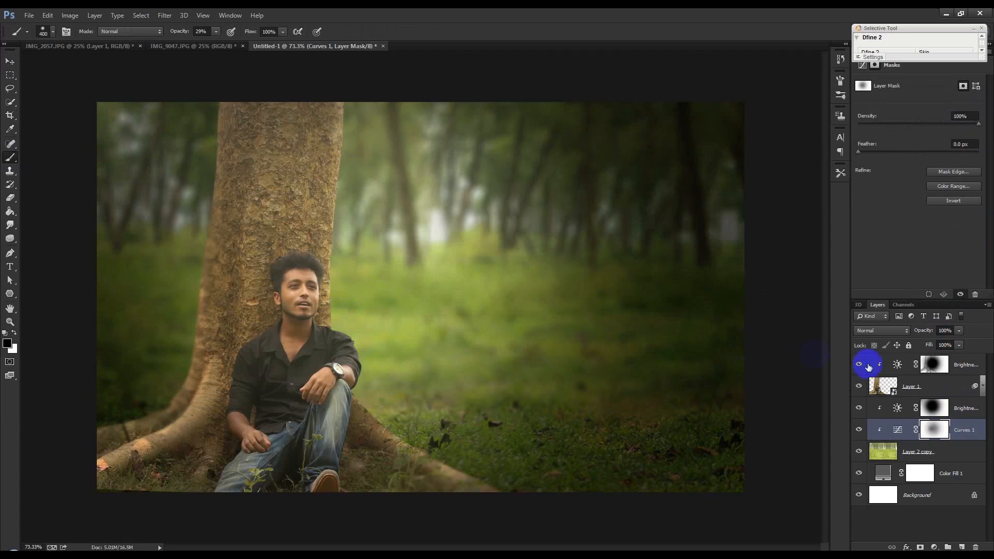
Add a Curves adjustment clipped to the man-and-tree layer and lower its white point output to 144
click(936, 384)
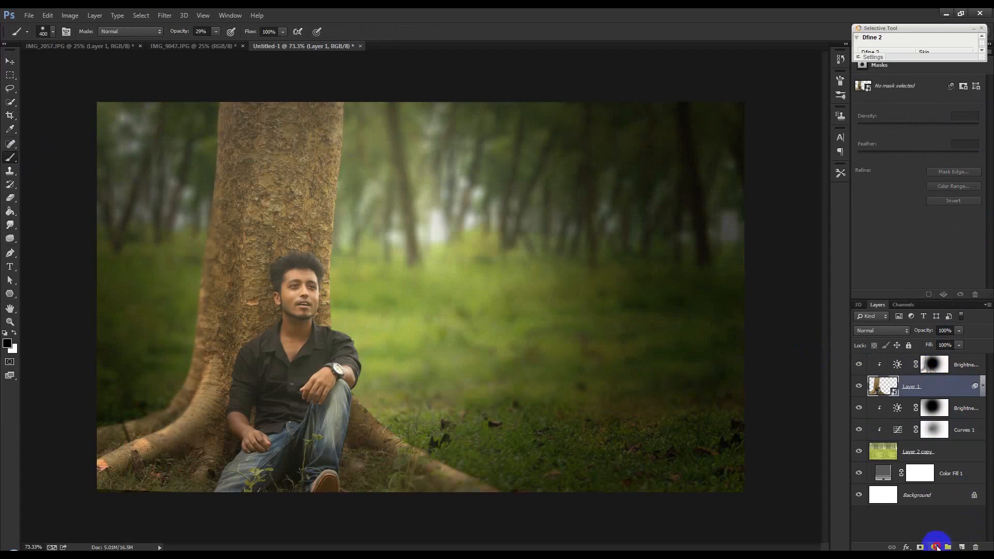
click(934, 547)
click(891, 379)
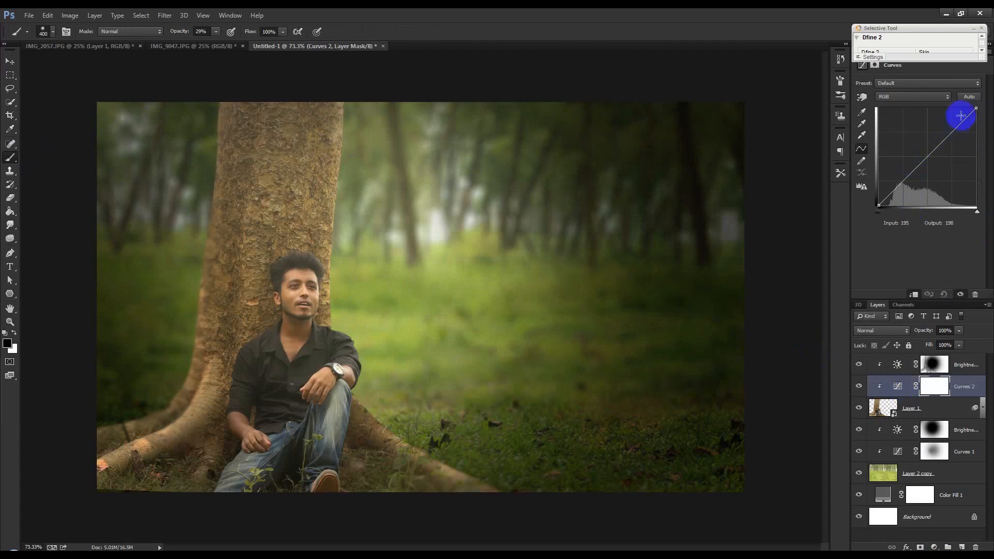
drag(976, 109, 988, 154)
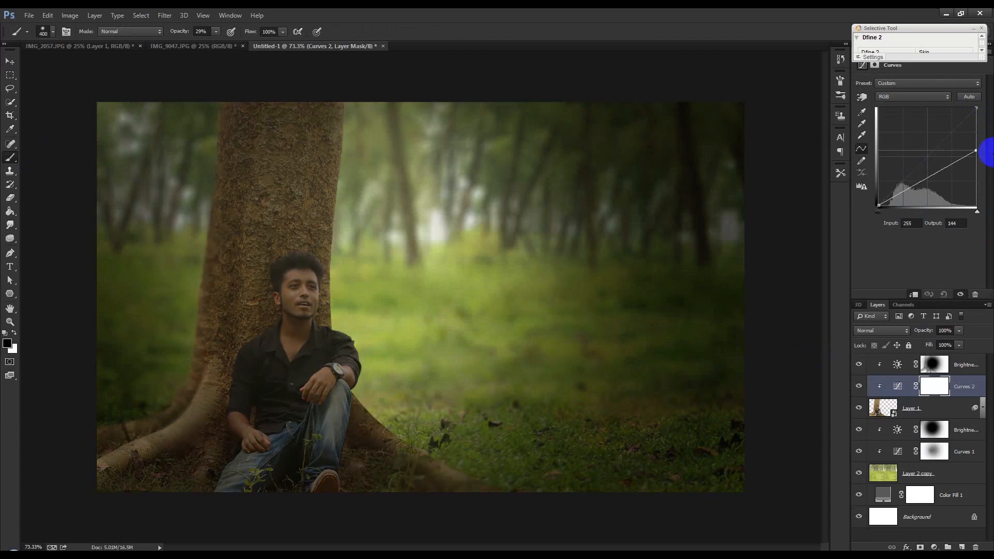
Paint black on the new Curves mask over the man, the trunk's right edge and the right root with a 400 px brush at 29% opacity
click(342, 292)
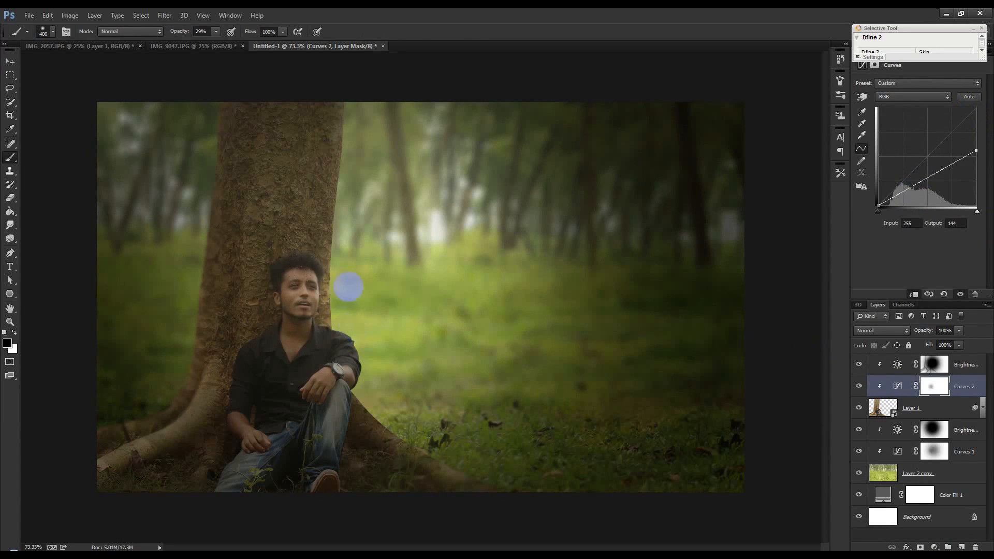
click(350, 313)
drag(418, 397, 452, 426)
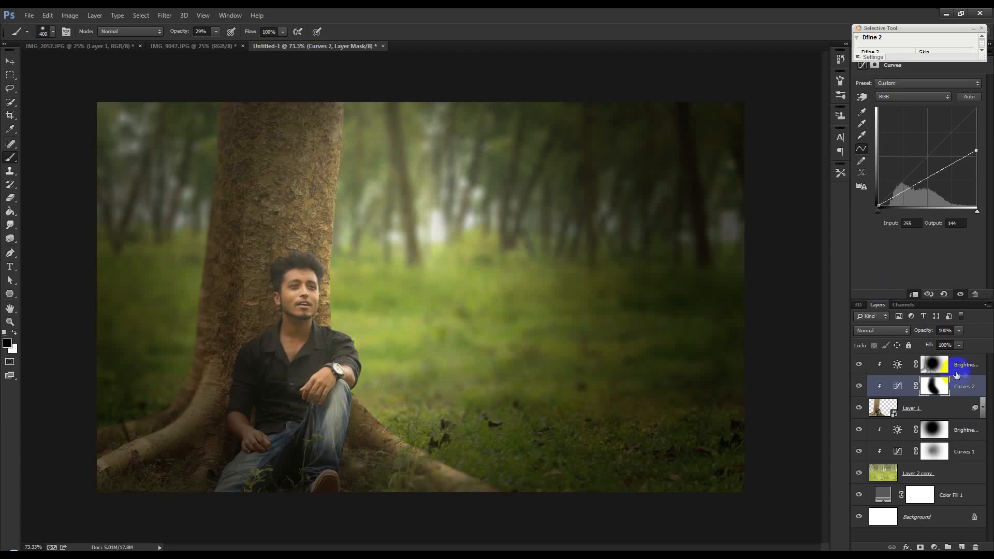
Add a Hue/Saturation adjustment at the top of the layer stack with saturation set to -44
click(956, 373)
click(934, 547)
click(911, 423)
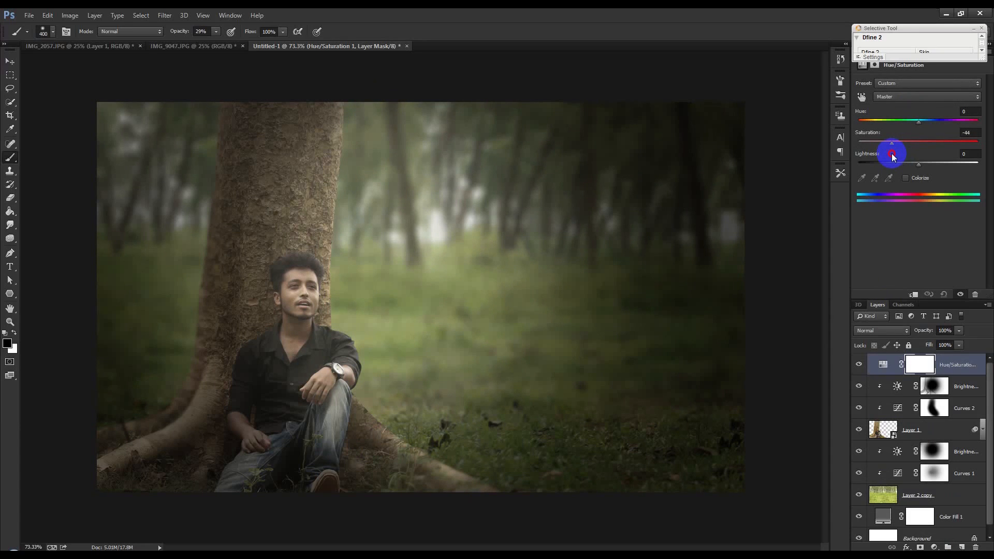
Add a Photo Filter adjustment above the Hue/Saturation layer and set its filter to Deep Yellow
click(934, 547)
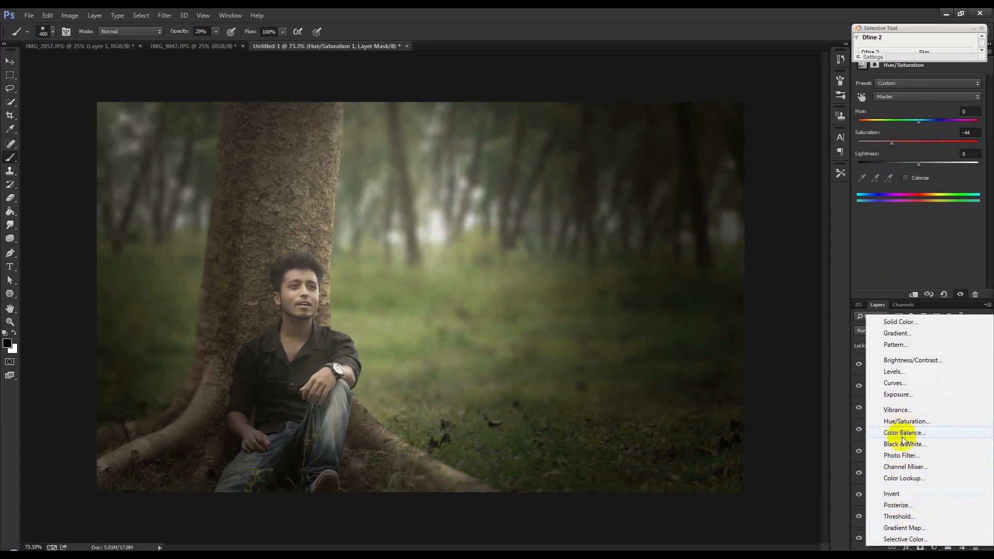
click(901, 455)
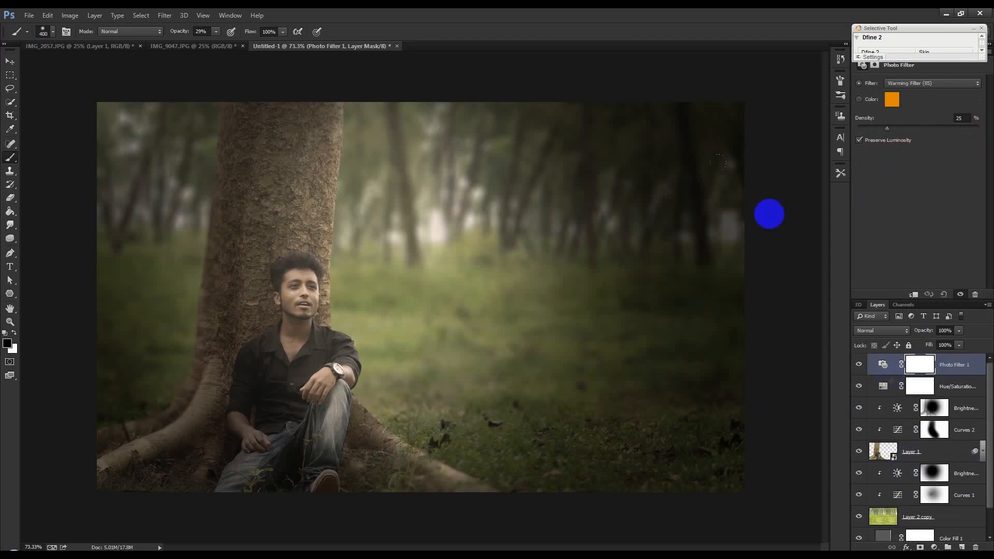
click(905, 85)
click(910, 175)
scroll(921, 83, down, 3)
scroll(922, 84, down, 1)
scroll(921, 85, down, 2)
scroll(921, 85, up, 1)
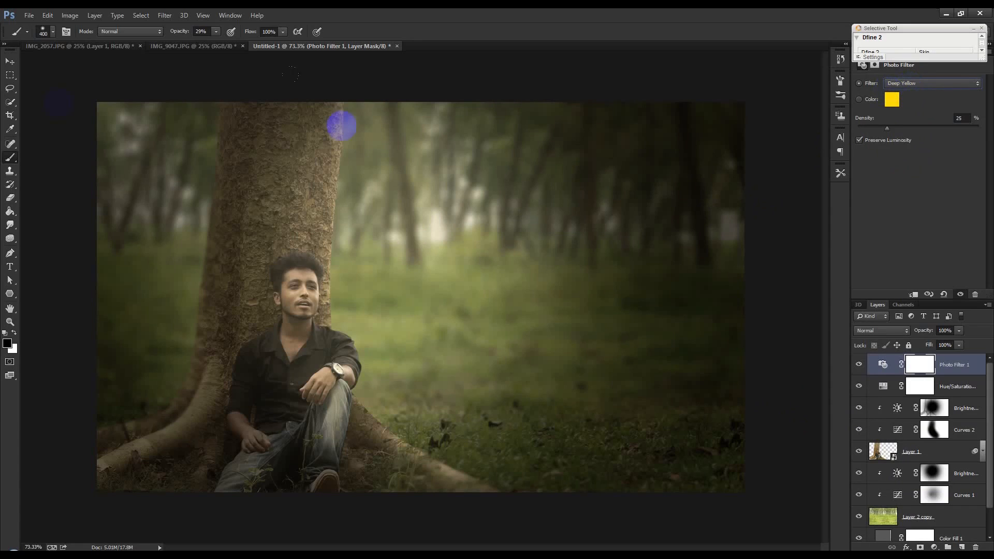
Add a Brightness/Contrast adjustment directly above the background's existing Brightness/Contrast layer, raise its brightness, and invert its mask to black
click(10, 62)
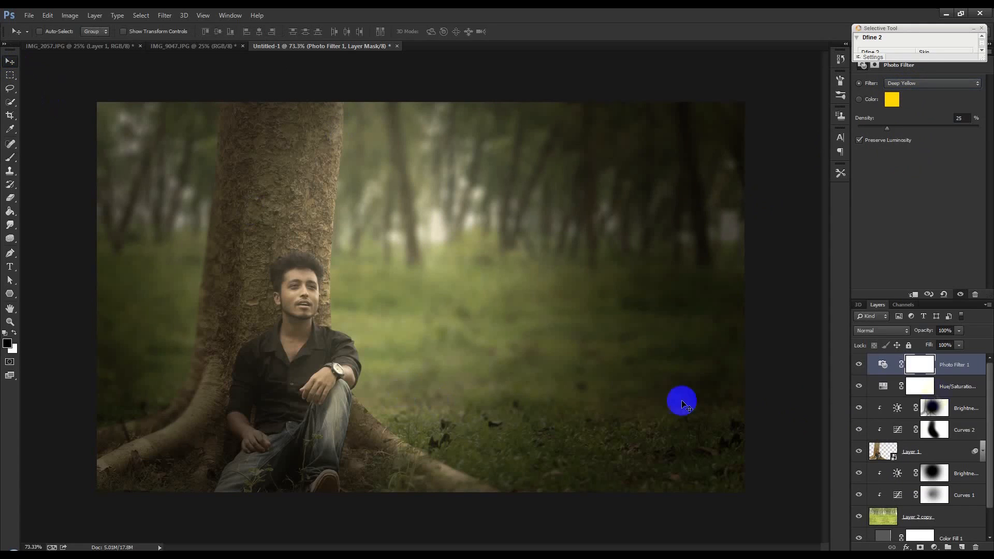
click(859, 365)
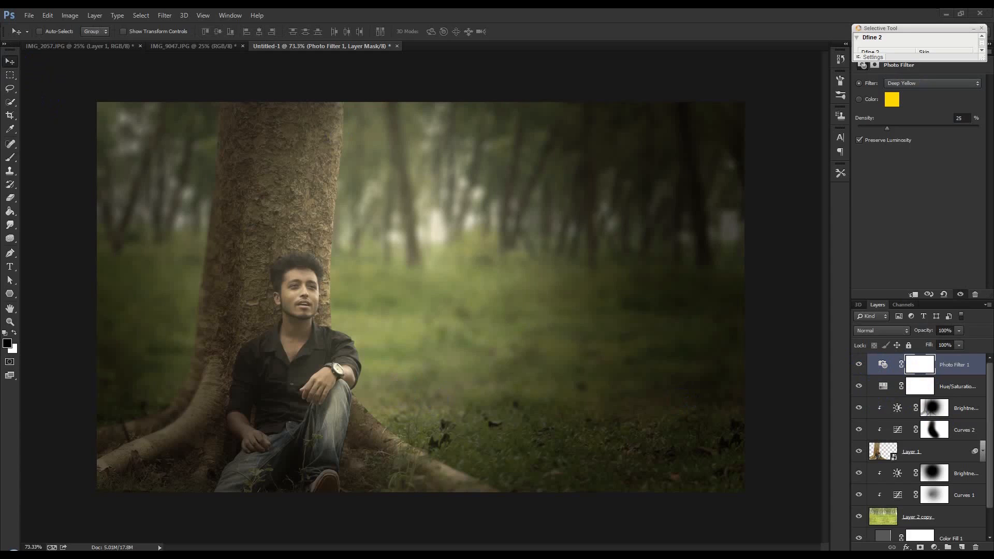
click(964, 475)
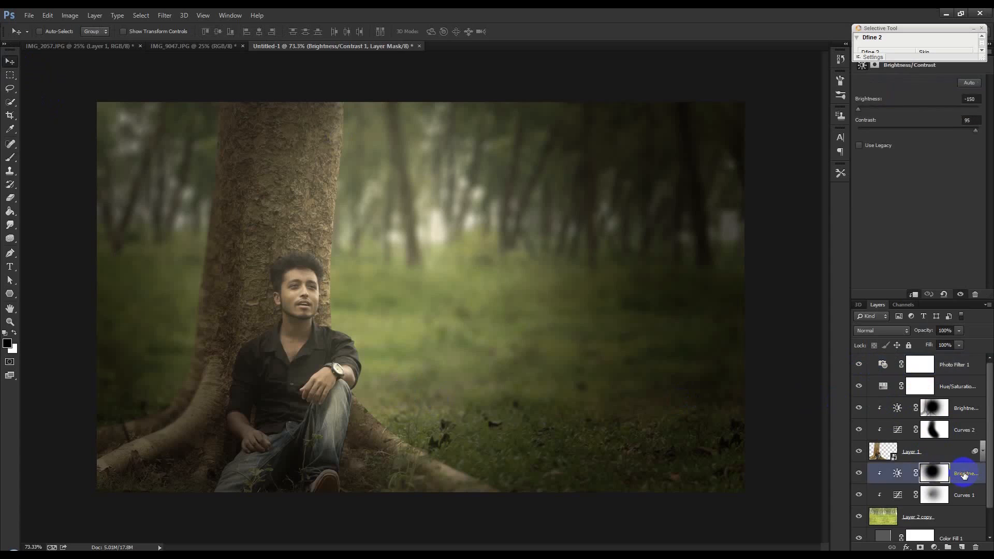
click(934, 547)
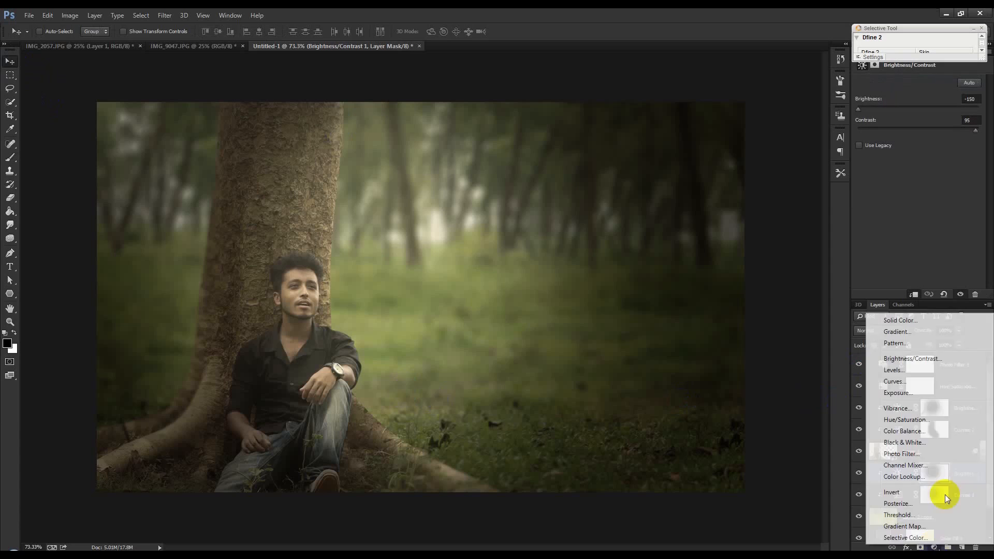
click(904, 363)
drag(919, 111, 991, 115)
drag(920, 476, 918, 433)
key(ctrl+i)
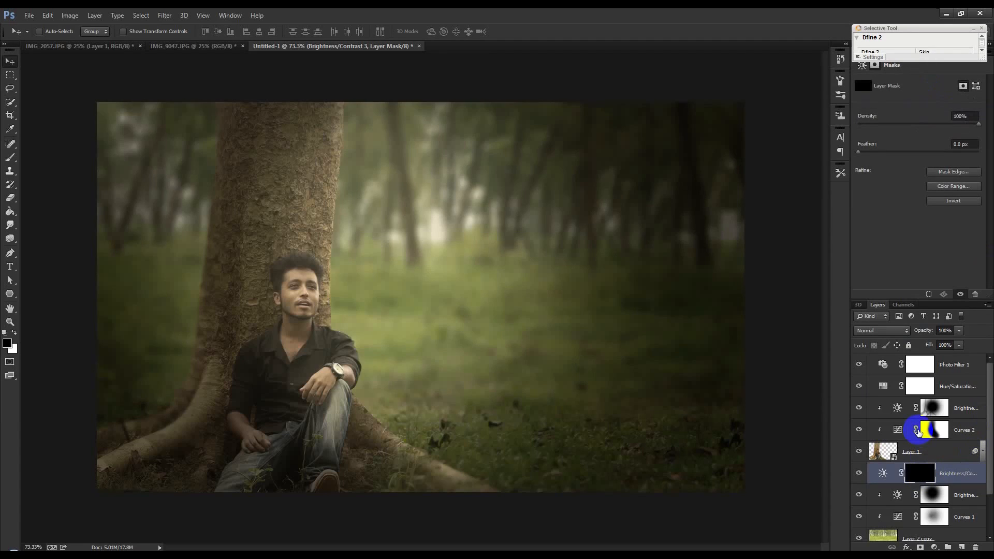
Paint white on the new Brightness/Contrast mask over the bright background beside the trunk, using 1000 and 700 px brushes at 29% opacity
click(9, 157)
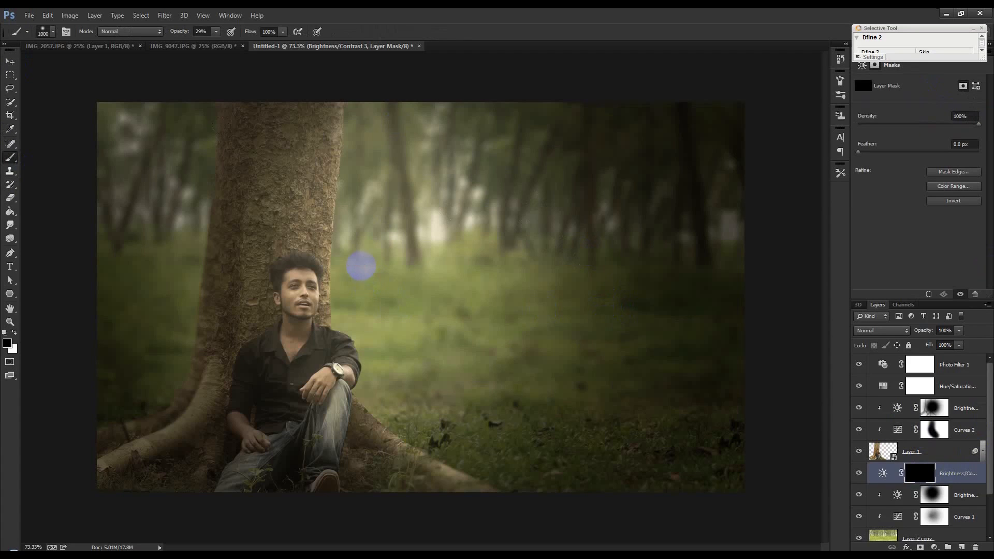
click(14, 332)
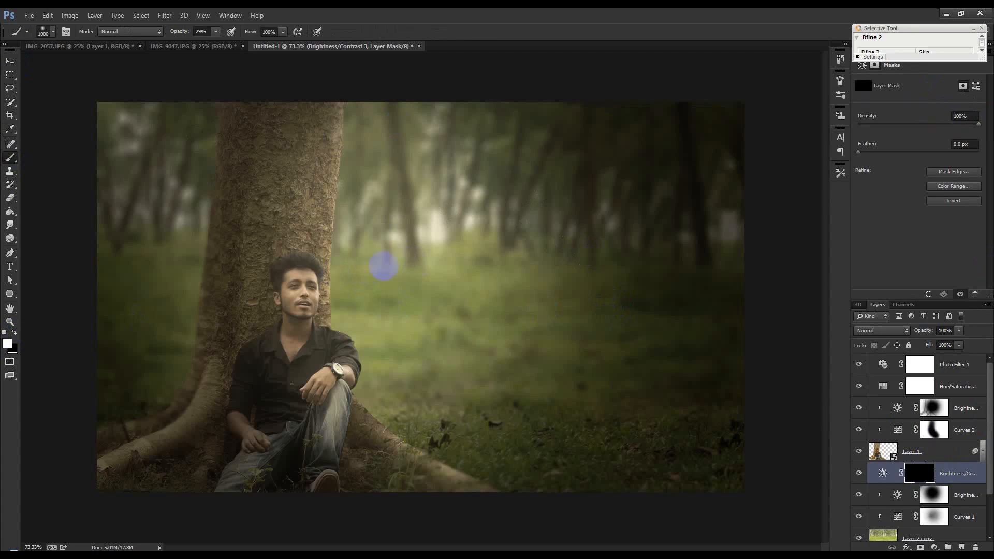
click(384, 269)
click(384, 265)
key(bracketleft)
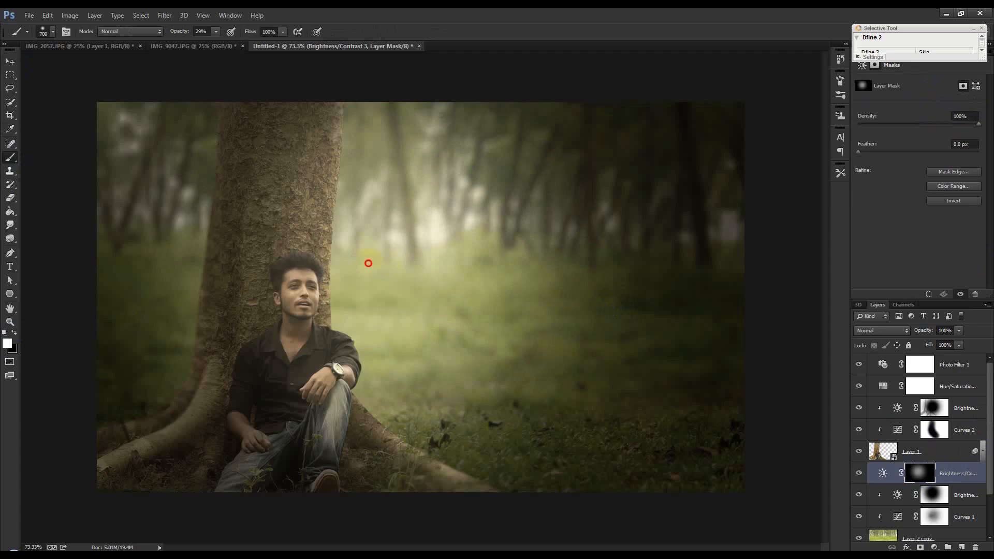
click(368, 262)
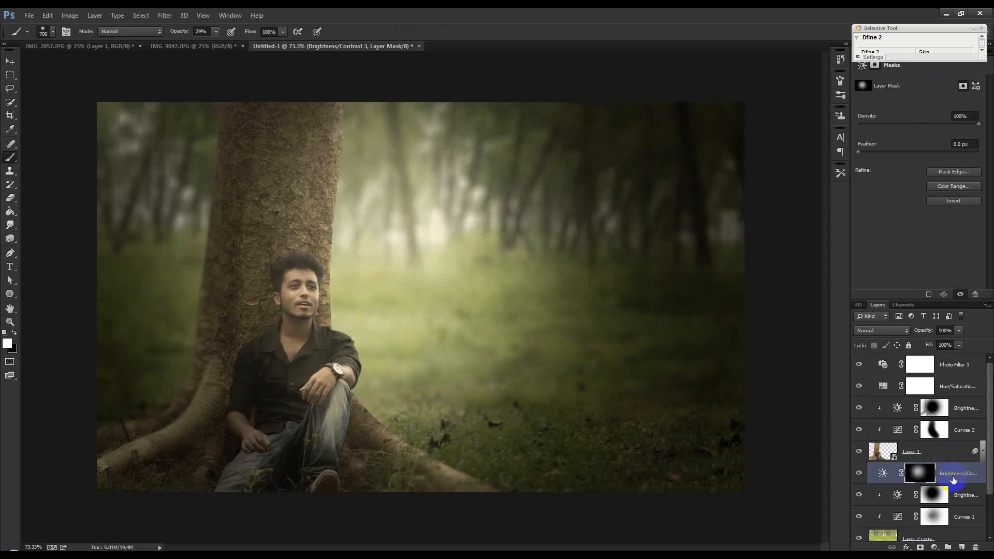
Set the new Brightness/Contrast layer's blend mode to Overlay and paint more white on its mask around the light between the trees
click(869, 336)
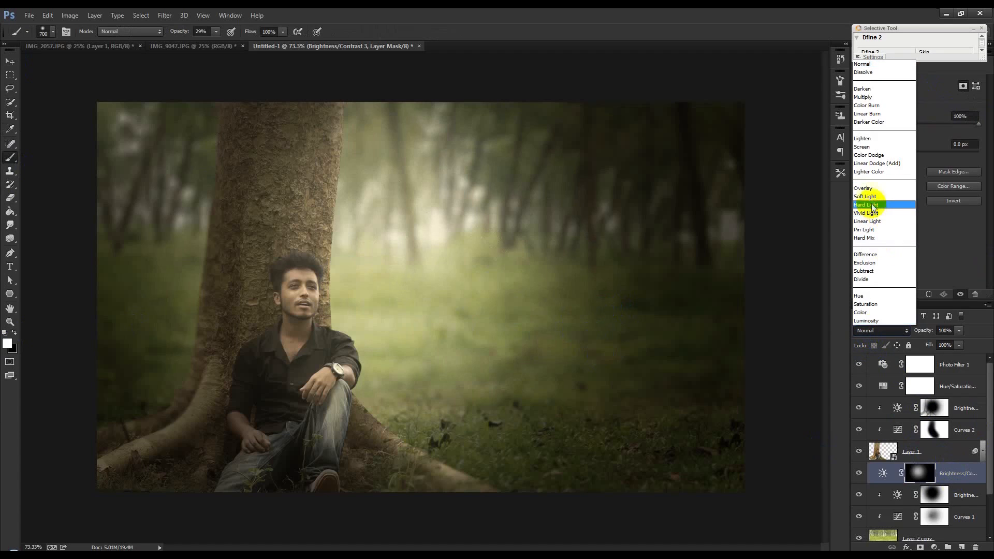
click(871, 187)
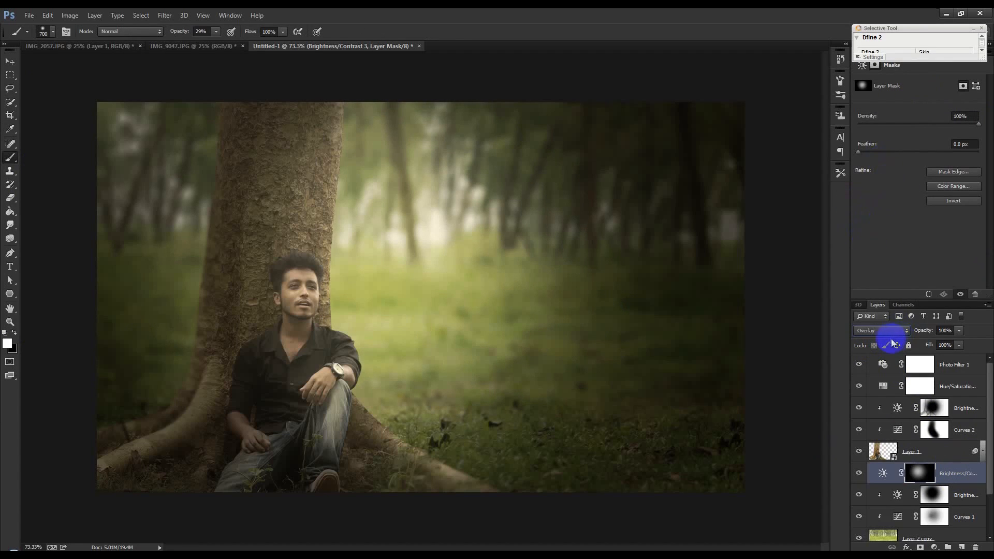
scroll(889, 334, down, 1)
scroll(890, 334, up, 1)
click(392, 233)
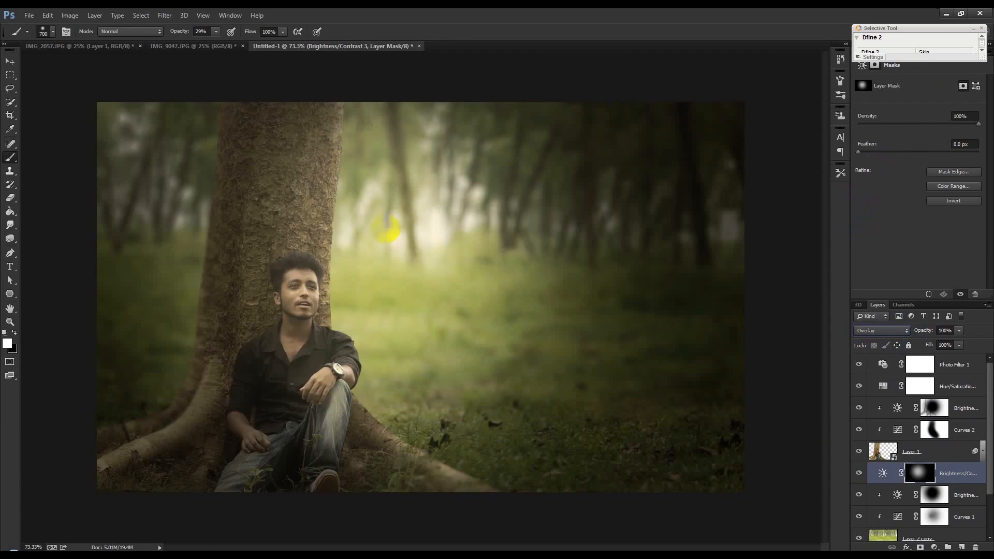
click(393, 228)
Paint black on the same mask over the grass beside the man, the trunk and the upper trees with a 700 px brush
click(14, 333)
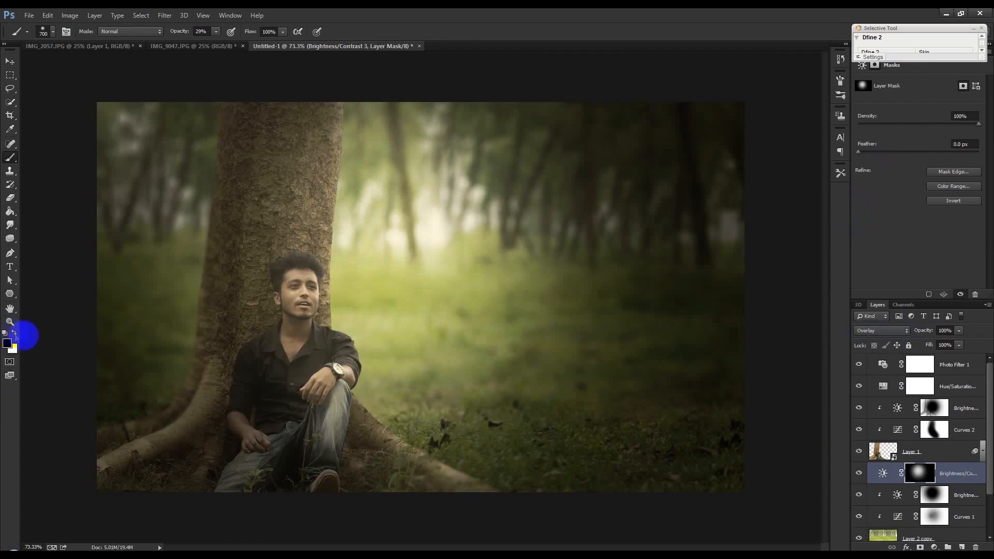
click(475, 366)
click(378, 344)
click(360, 342)
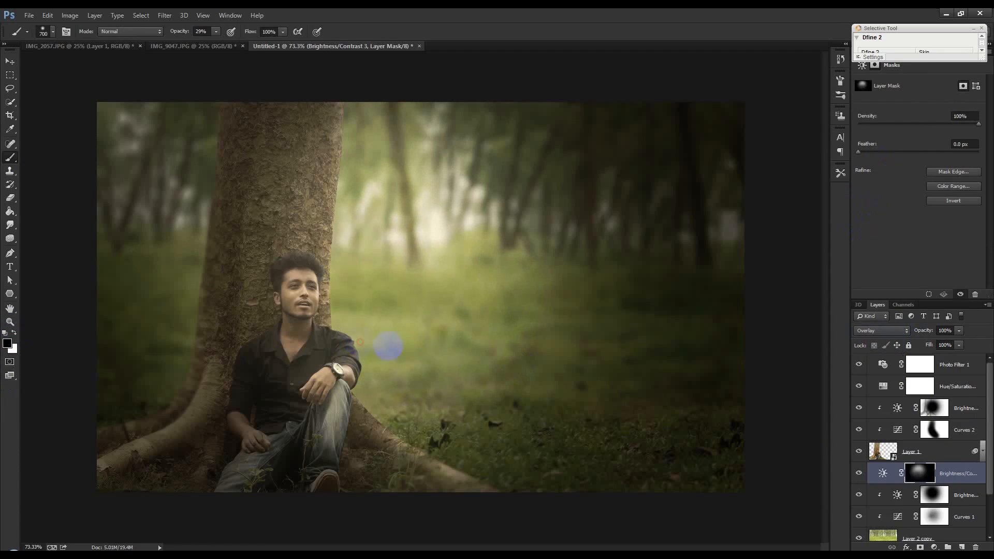
click(335, 321)
click(318, 151)
click(479, 152)
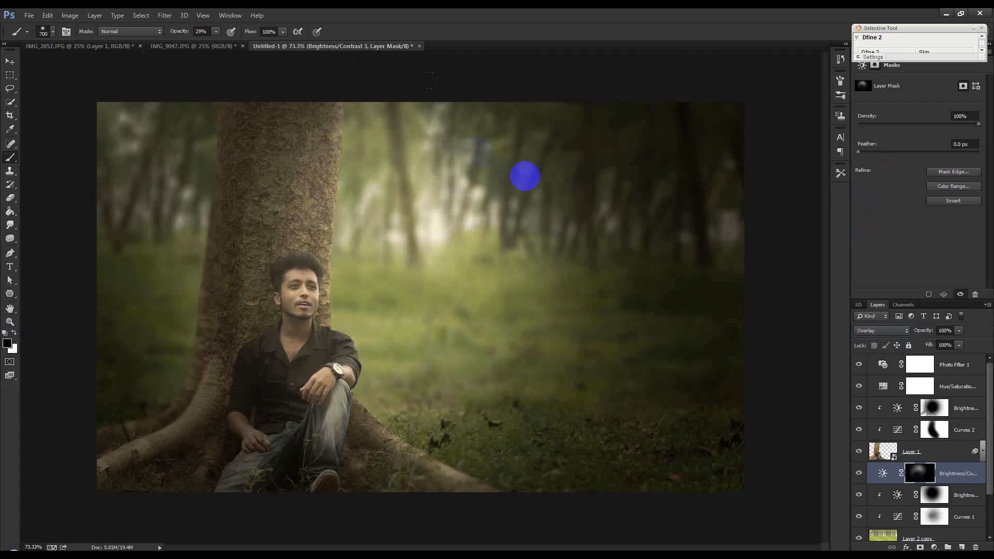
Add a black-to-transparent Gradient Fill layer above the Photo Filter layer, with Radial style and an angle of about 114°
click(10, 62)
click(954, 358)
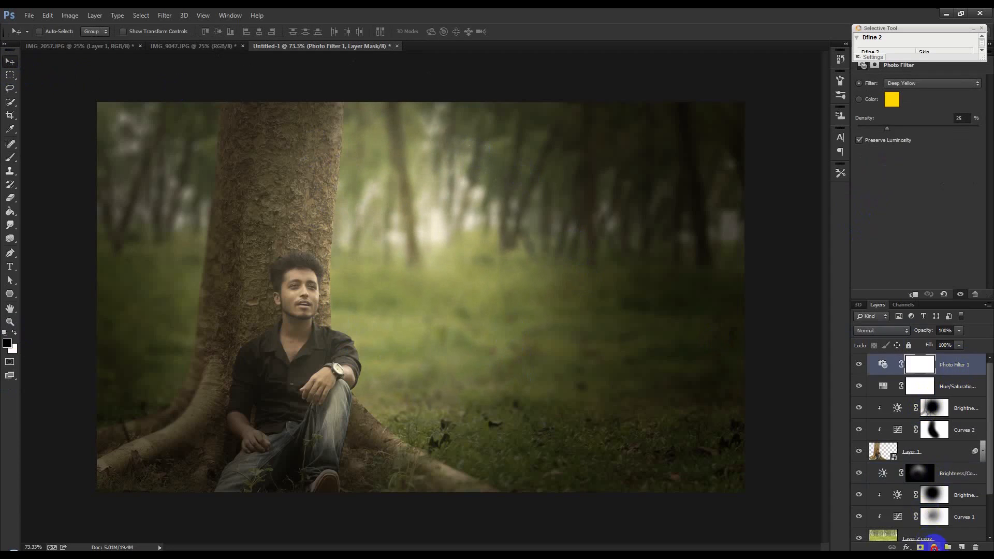
click(934, 547)
click(897, 335)
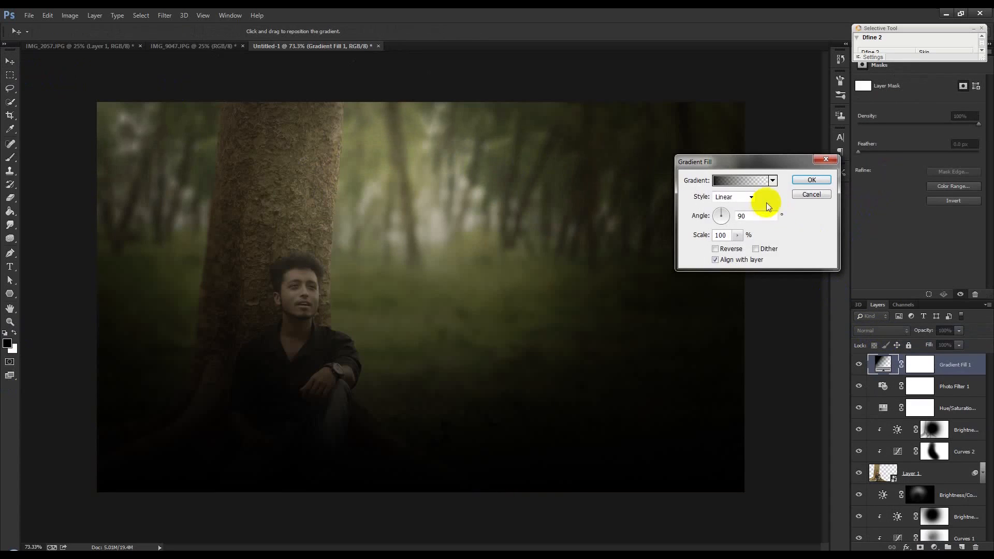
click(719, 213)
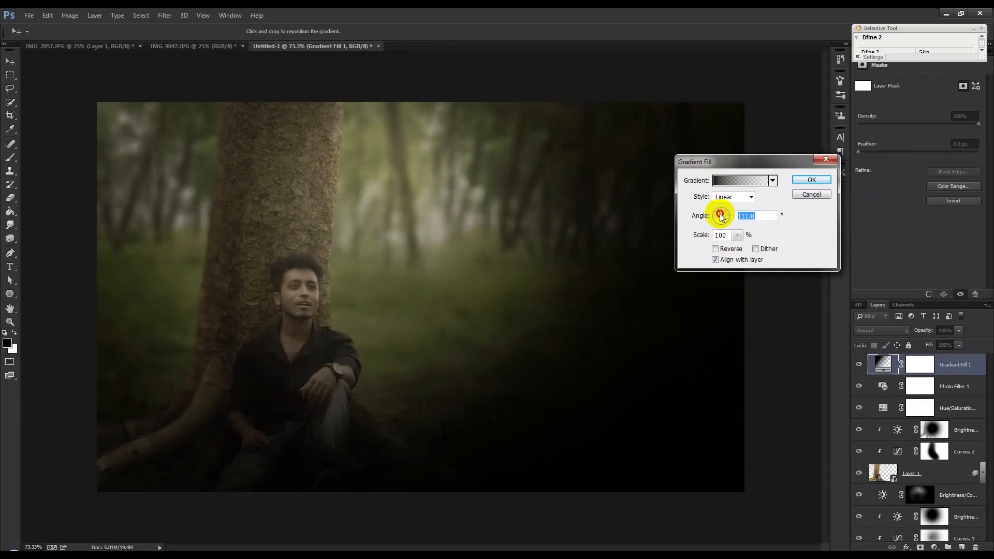
mouse_move(555, 358)
mouse_down()
mouse_move(603, 430)
mouse_move(681, 483)
mouse_move(650, 464)
mouse_move(688, 514)
mouse_move(671, 413)
mouse_up()
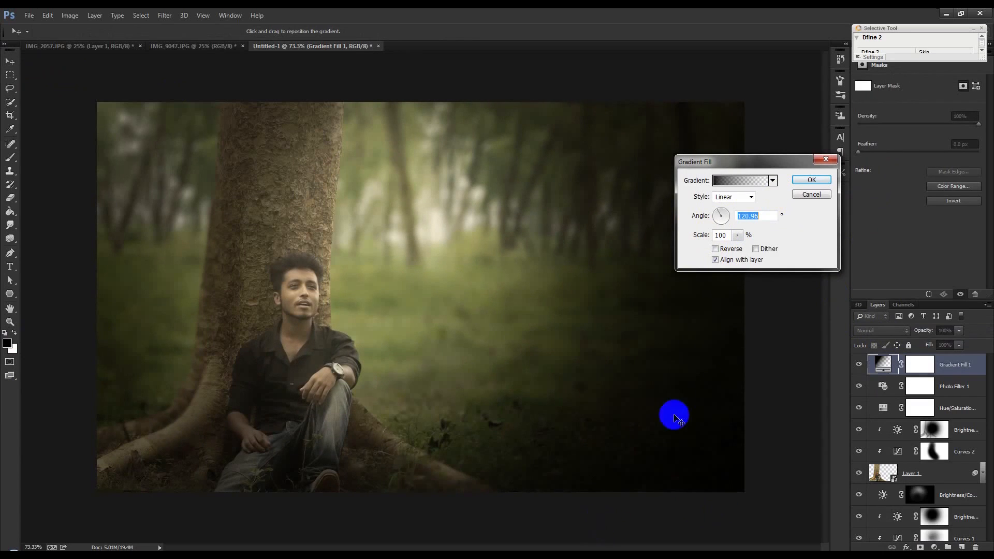
click(721, 214)
click(722, 198)
click(725, 214)
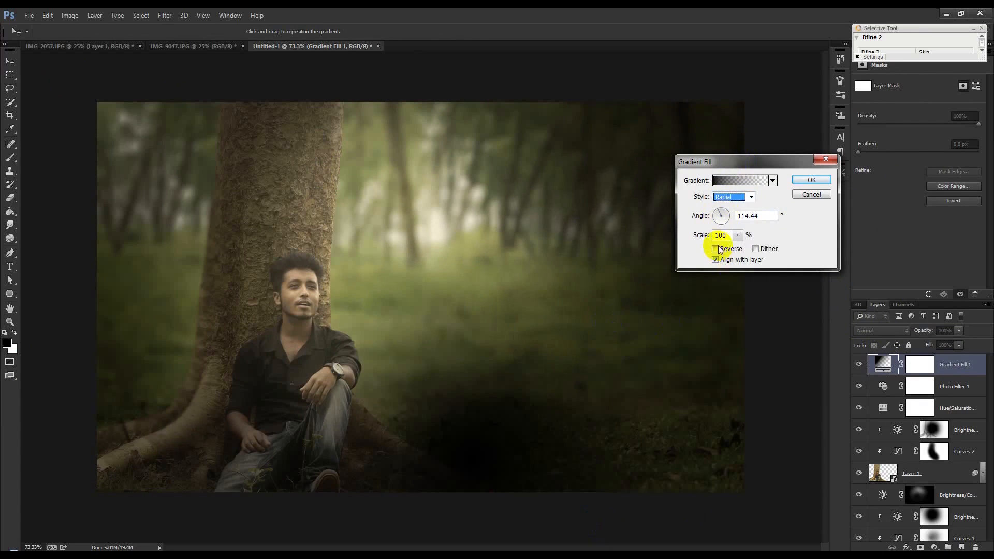
Reverse and enlarge the radial gradient, center it on the background light, and lower the fill layer's opacity to 54%
click(716, 249)
drag(499, 421, 413, 237)
click(722, 212)
drag(738, 236, 761, 247)
click(760, 213)
click(807, 180)
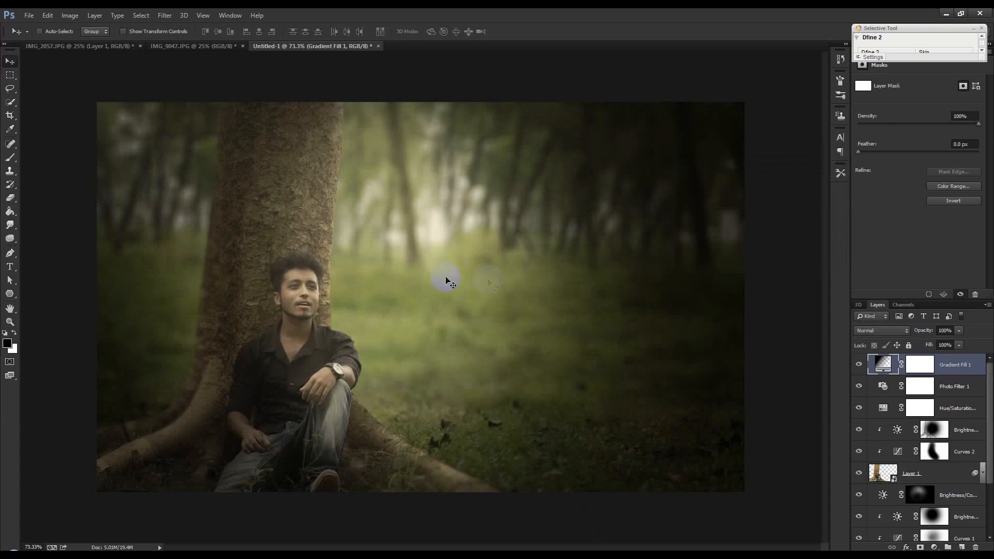
drag(931, 333, 912, 333)
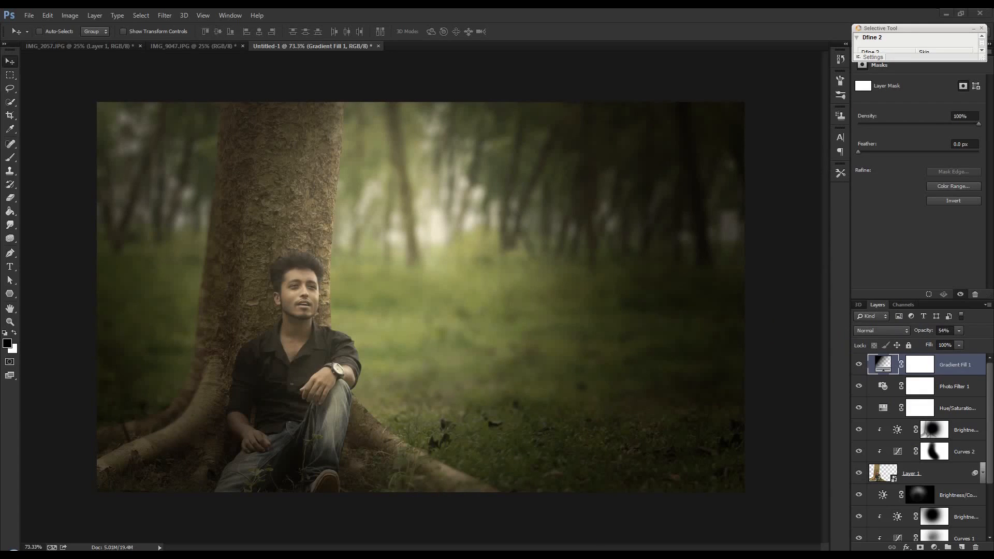
Set the VyBJQnF glow image to Screen blend mode and place it with its sun over the light between the trees
drag(399, 285, 423, 286)
click(907, 330)
click(866, 146)
drag(464, 330, 470, 261)
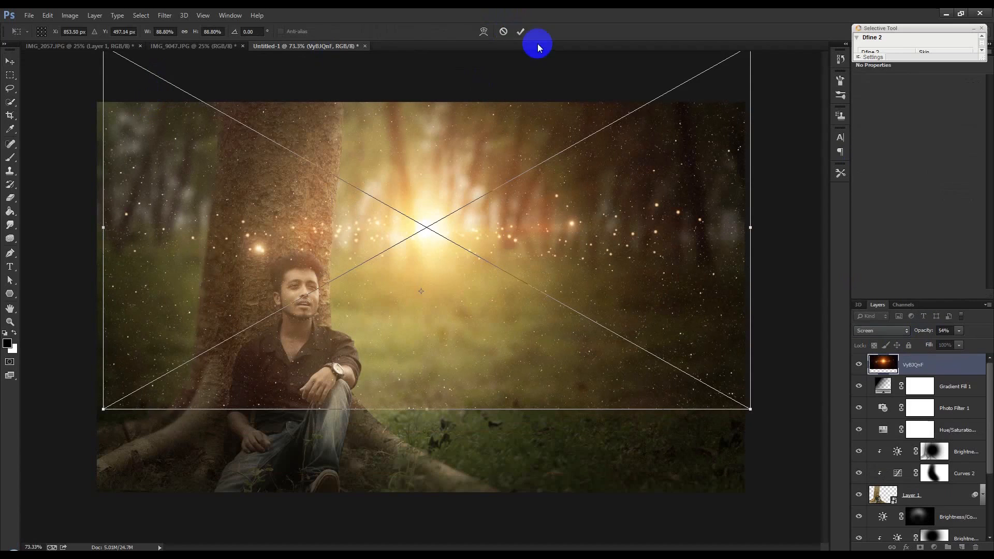
click(520, 32)
Apply a Gaussian Blur with a 63.5 px radius to the glow image layer
click(164, 15)
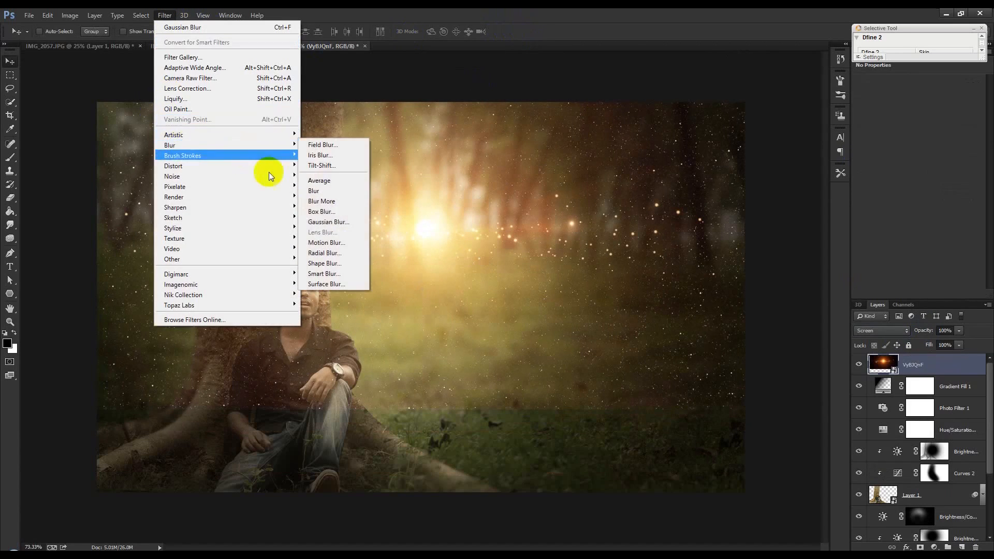
click(328, 222)
drag(773, 252, 817, 246)
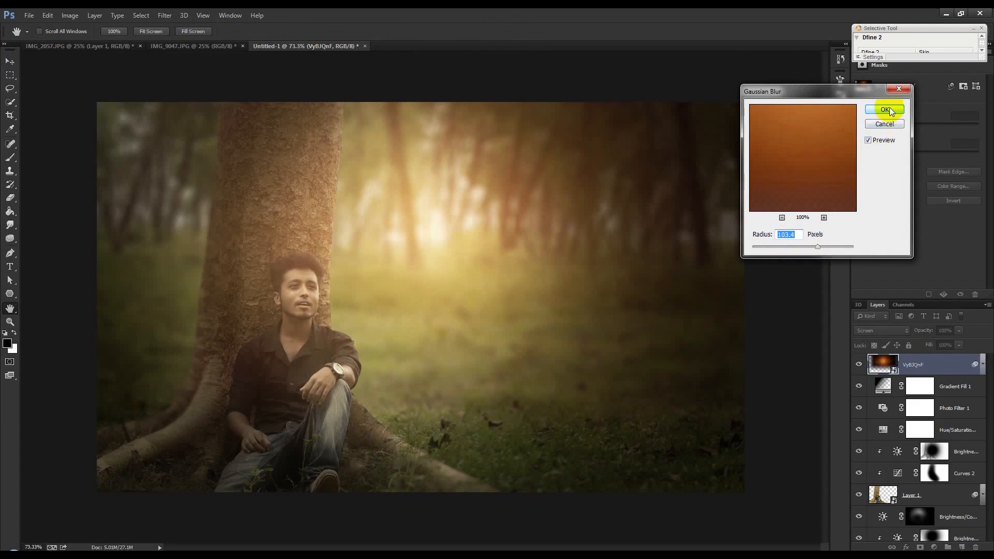
drag(818, 246, 810, 247)
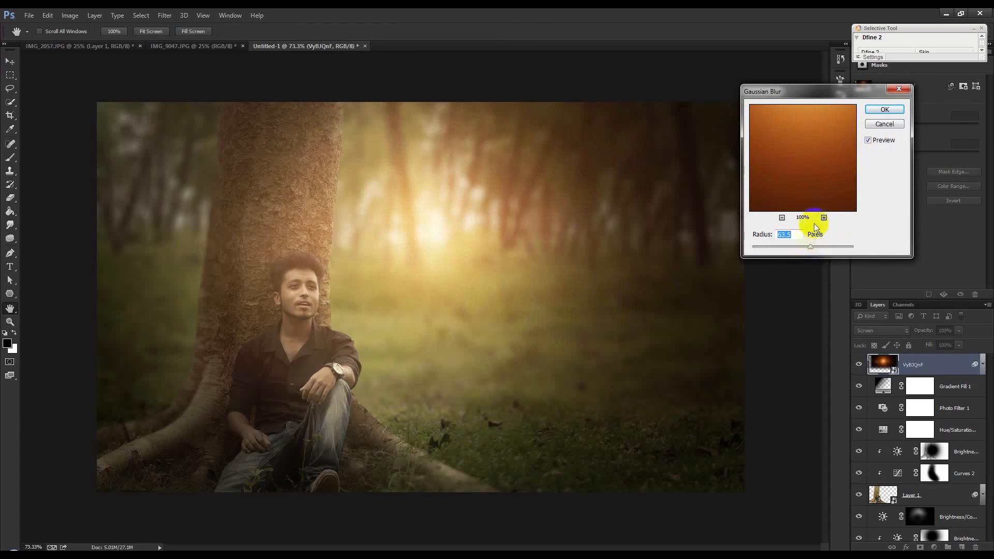
click(882, 110)
Rasterize the glow layer, set its Levels black input to 13, and nudge the glow slightly into position
right_click(946, 358)
click(835, 242)
click(70, 15)
mouse_move(89, 46)
click(199, 55)
mouse_move(591, 247)
mouse_down()
mouse_move(610, 251)
mouse_move(597, 248)
mouse_up()
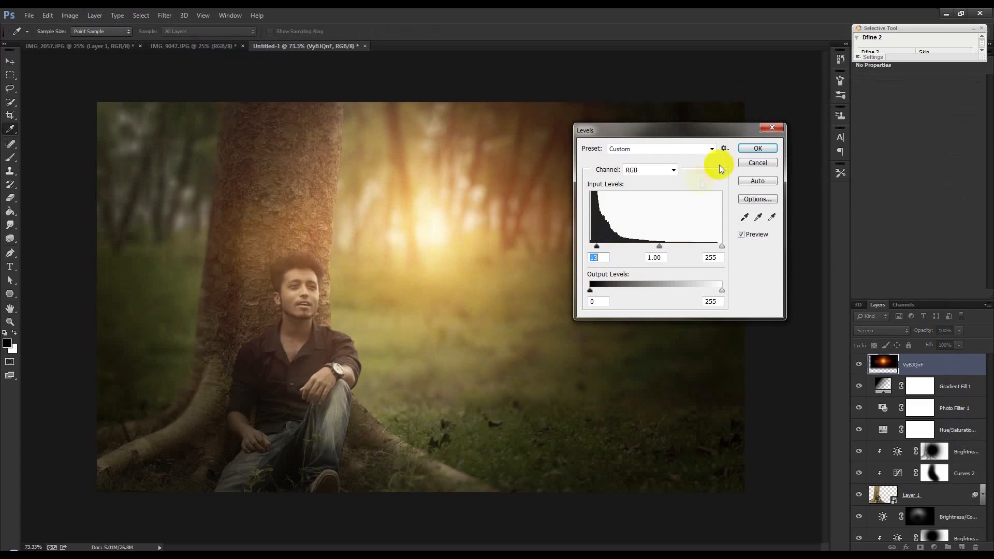
click(755, 148)
mouse_move(443, 256)
mouse_down()
mouse_move(430, 259)
mouse_move(446, 262)
mouse_up()
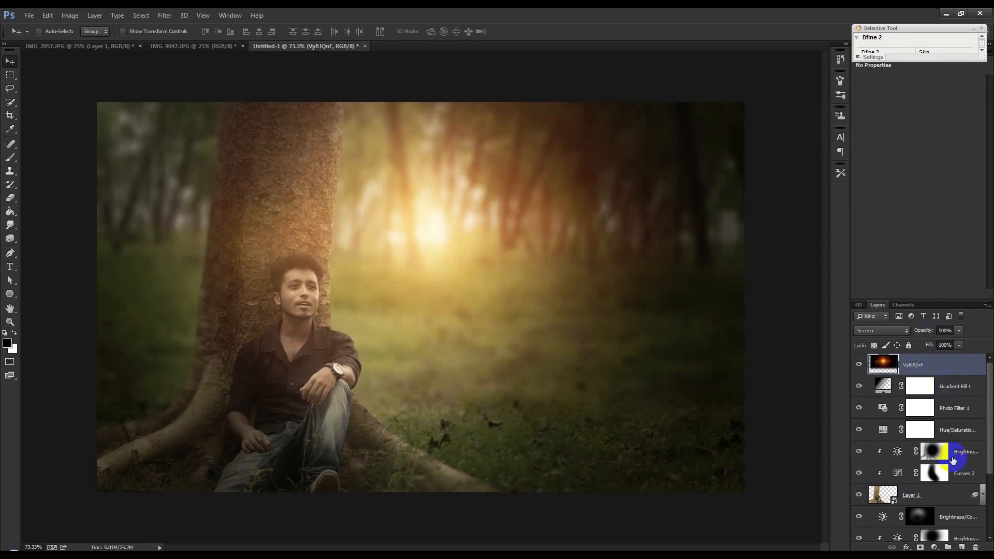
Create a new layer at the top of the stack and fill it with the merged composite using Apply Image
click(962, 547)
click(70, 15)
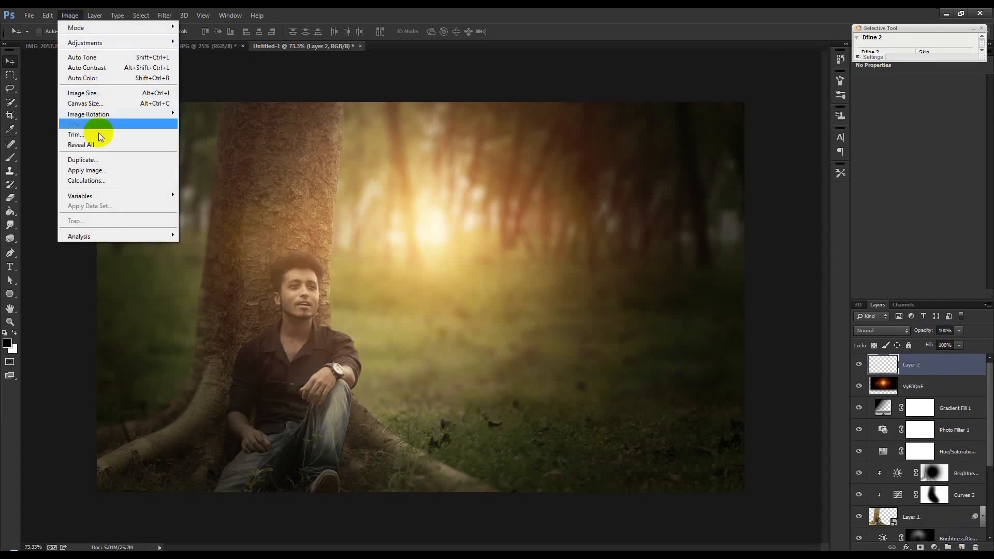
click(104, 177)
click(590, 164)
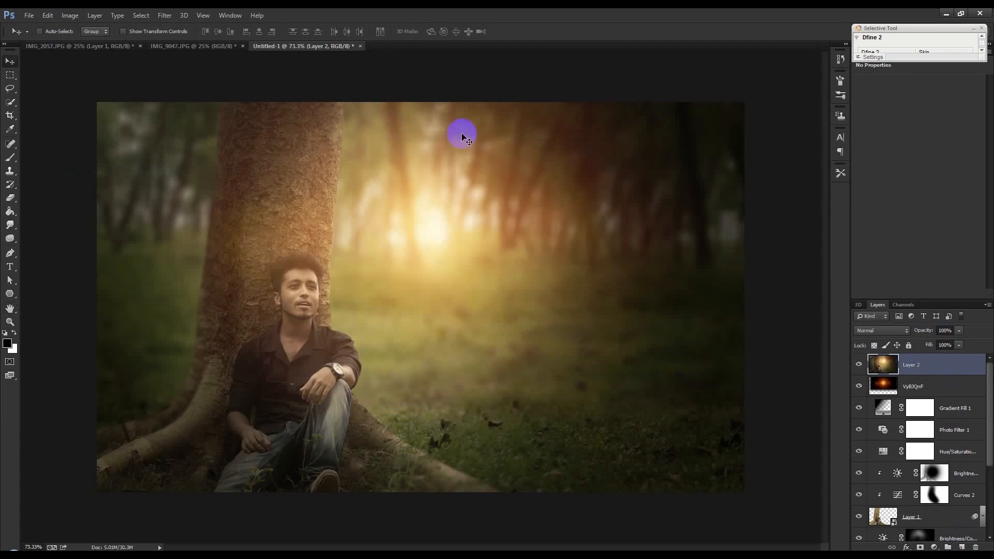
Open Camera Raw on the merged layer and set contrast +22, highlights +27, shadows -1, whites +50, clarity +25 and vibrance +1
click(71, 15)
mouse_move(164, 15)
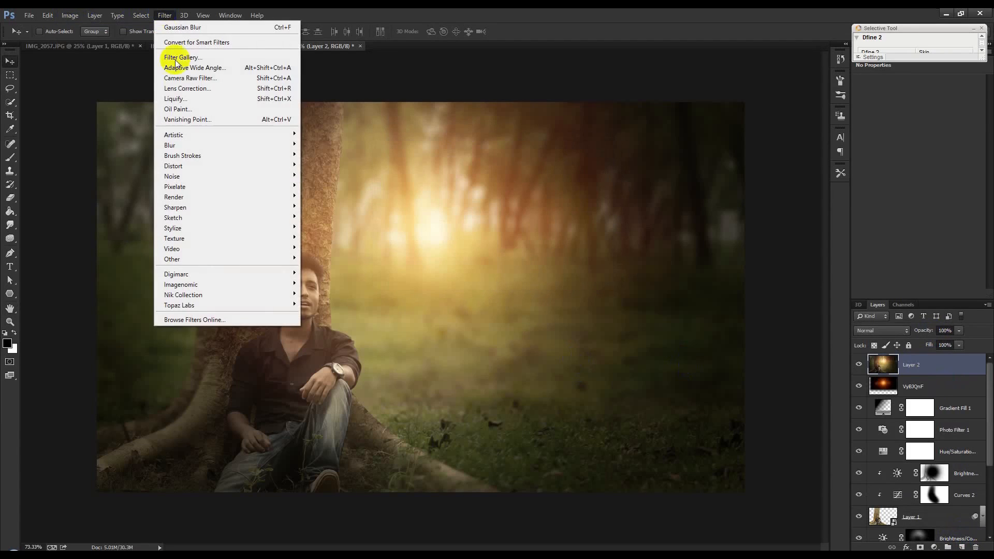
click(181, 80)
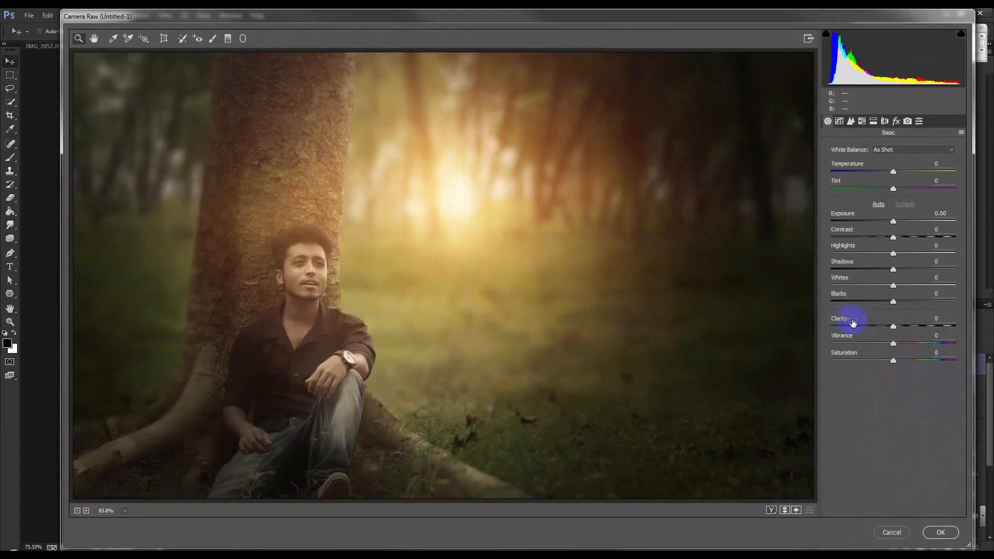
drag(893, 254, 894, 275)
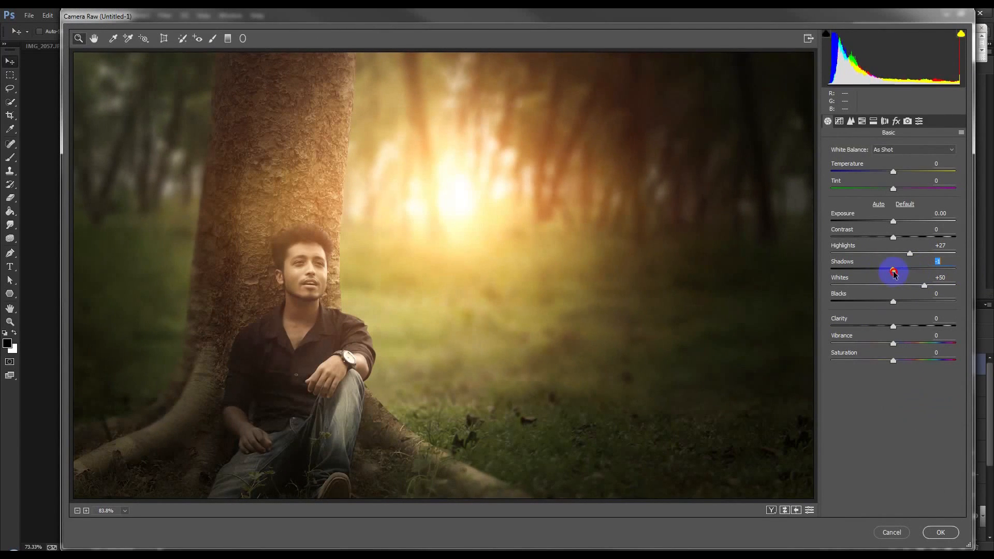
drag(894, 325, 900, 346)
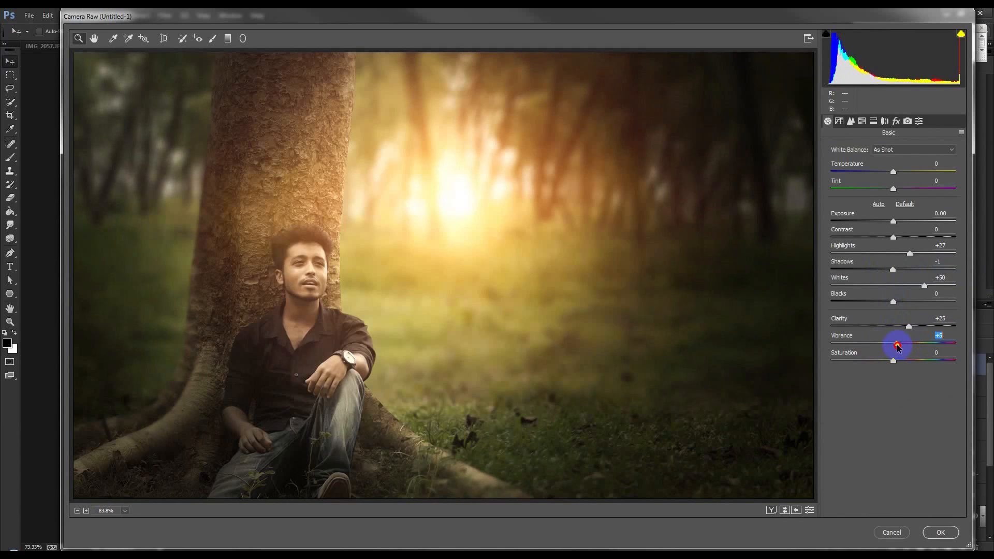
mouse_move(892, 237)
mouse_down()
mouse_move(915, 237)
mouse_move(906, 246)
mouse_up()
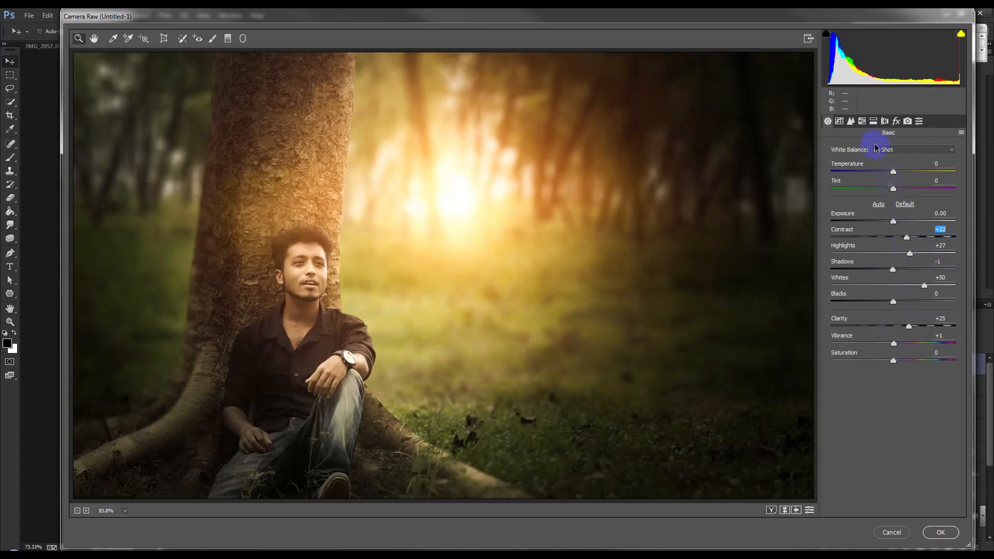
Set the Camera Raw sharpening amount to 24 and the post-crop vignetting amount to 0
click(850, 121)
mouse_move(851, 164)
mouse_down()
mouse_move(876, 167)
mouse_move(843, 172)
mouse_move(852, 173)
mouse_up()
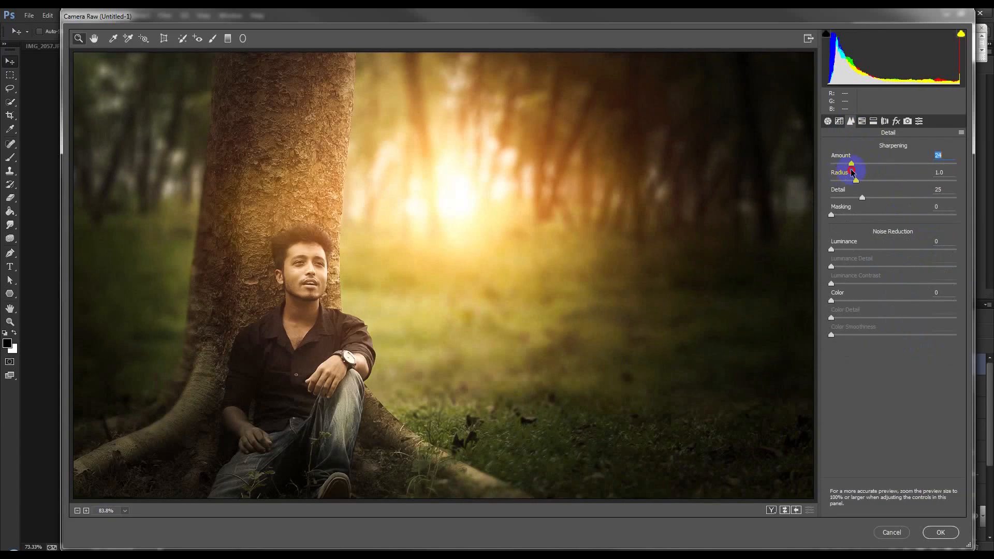
click(896, 122)
mouse_move(890, 293)
mouse_down()
mouse_move(876, 294)
mouse_move(903, 294)
mouse_move(894, 295)
mouse_up()
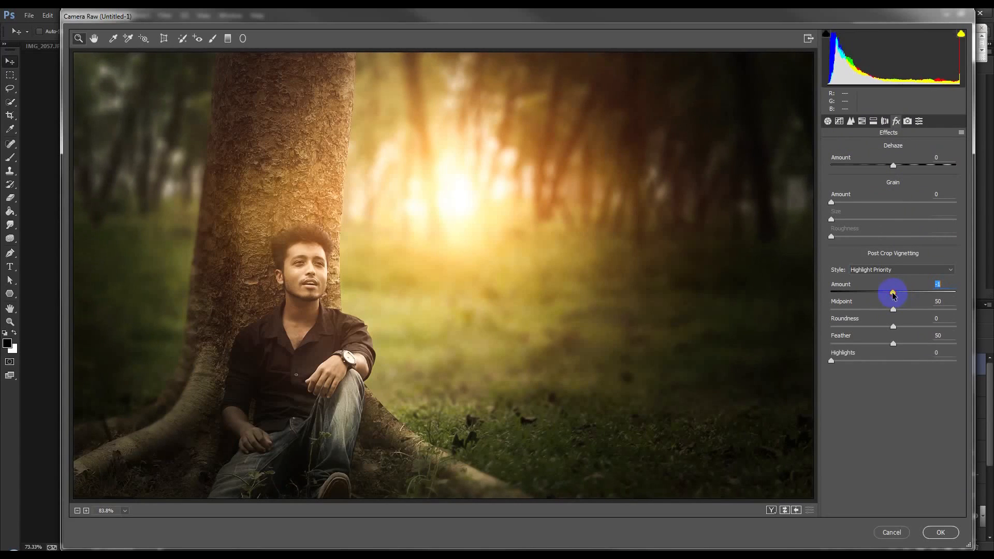
text(0)
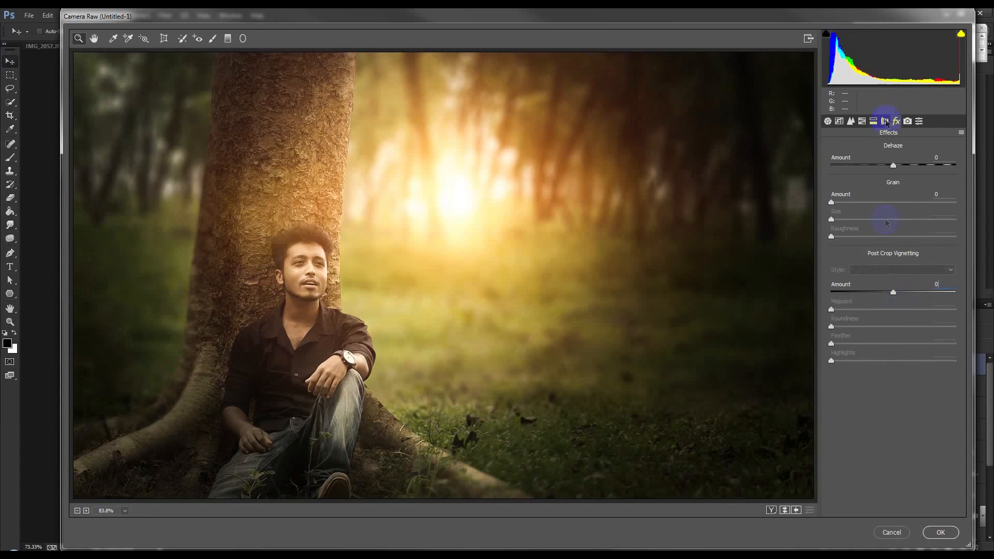
Raise the oranges luminance to +10 and the oranges saturation to +6, and apply the Camera Raw filter
click(851, 122)
click(862, 126)
mouse_move(894, 214)
mouse_down()
mouse_move(910, 216)
mouse_move(900, 222)
mouse_up()
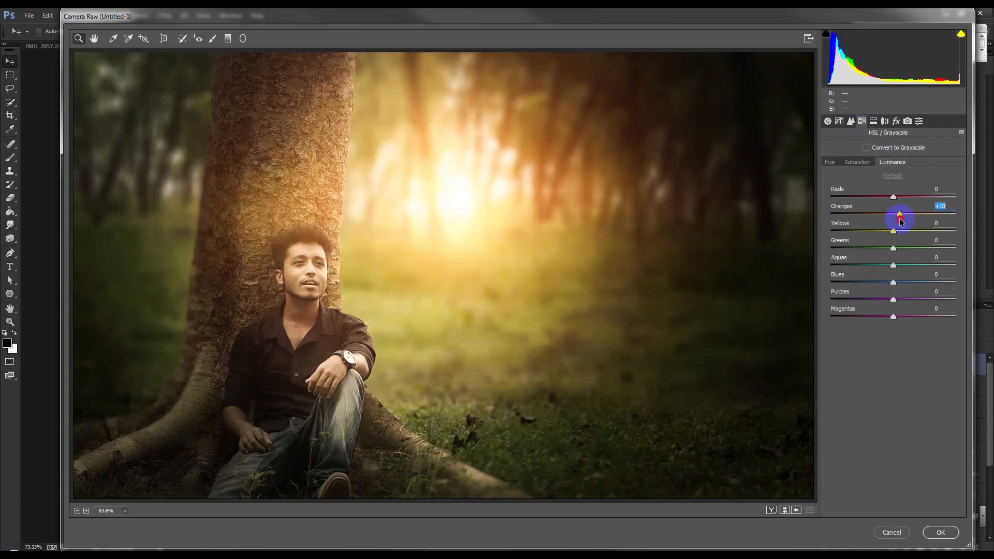
click(866, 162)
mouse_move(893, 217)
mouse_down()
mouse_move(884, 216)
mouse_move(902, 216)
mouse_move(881, 216)
mouse_move(913, 221)
mouse_move(896, 220)
mouse_up()
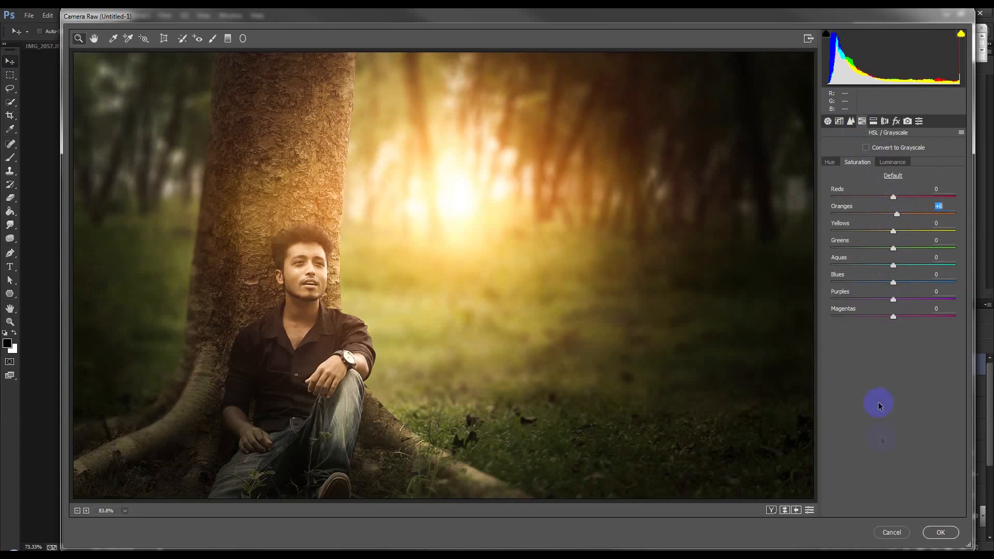
click(941, 532)
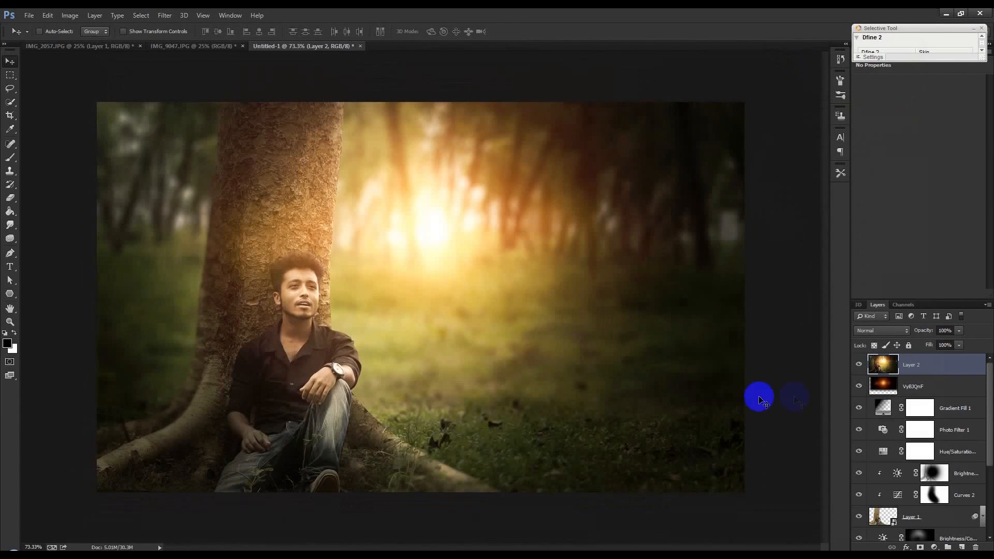
Compare the graded merged layer against the layers below and reduce its opacity to 59%
click(859, 366)
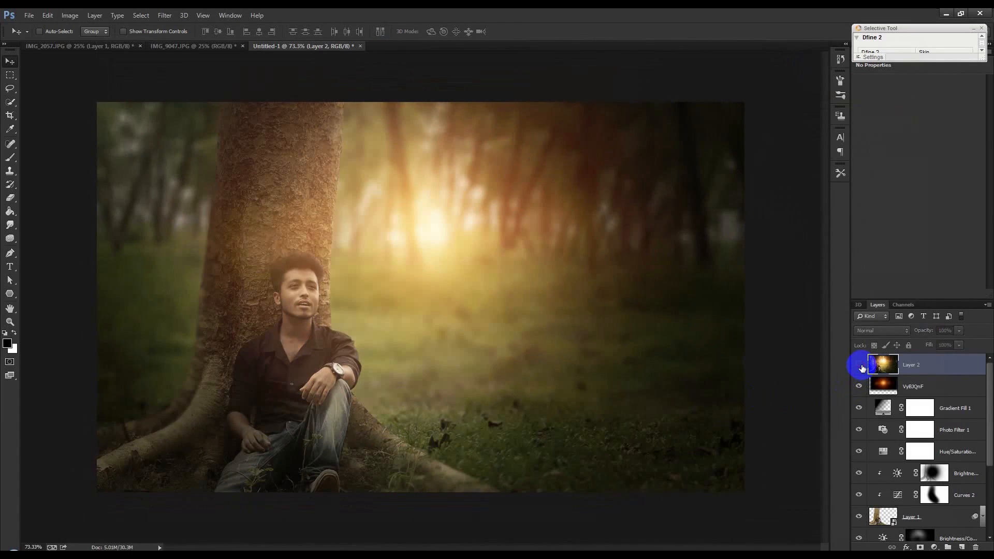
click(860, 367)
drag(920, 333, 895, 332)
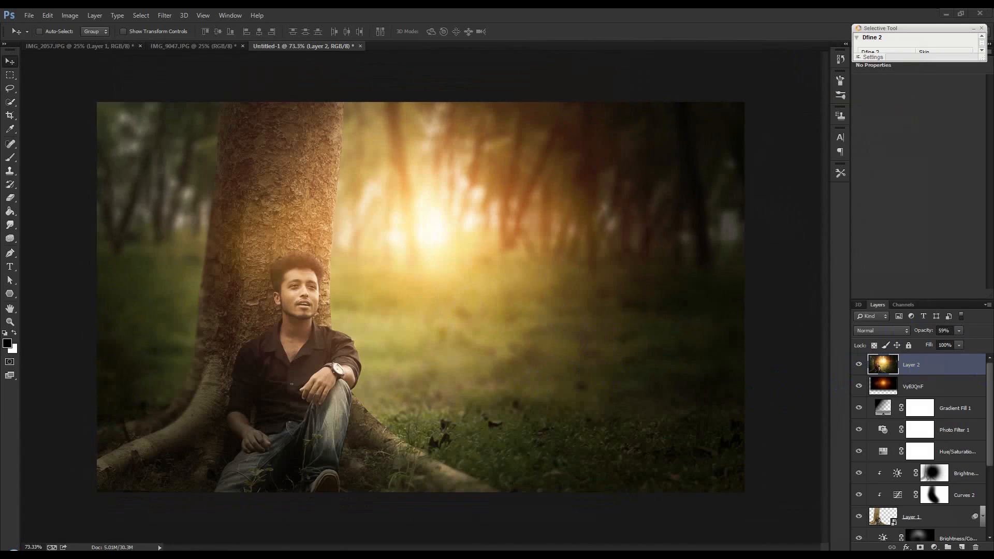
Place the white-dove image, flip it horizontally, scale it to about 48% and rotate it about -32°
drag(429, 297, 406, 289)
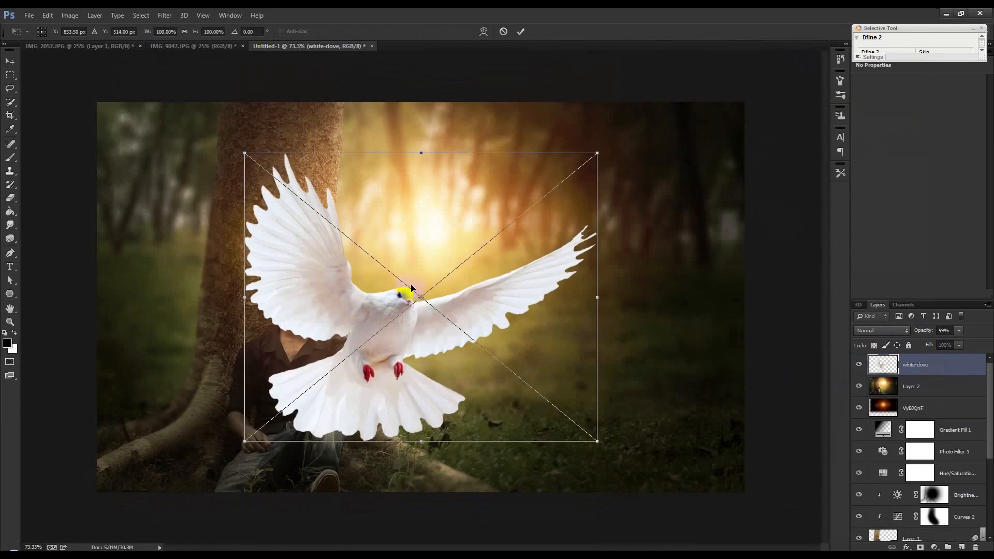
right_click(411, 285)
click(477, 430)
drag(596, 152, 414, 244)
drag(444, 259, 568, 158)
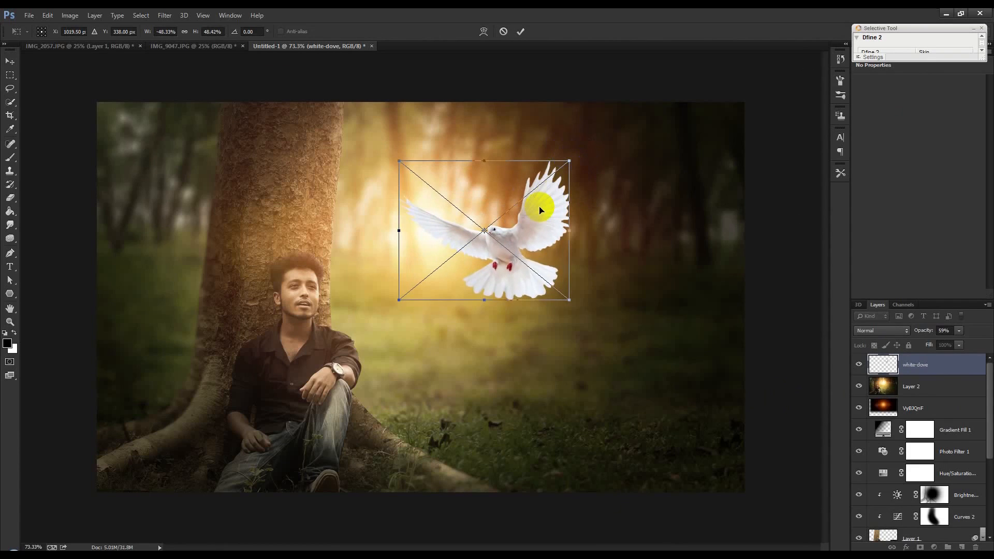
drag(645, 224, 659, 111)
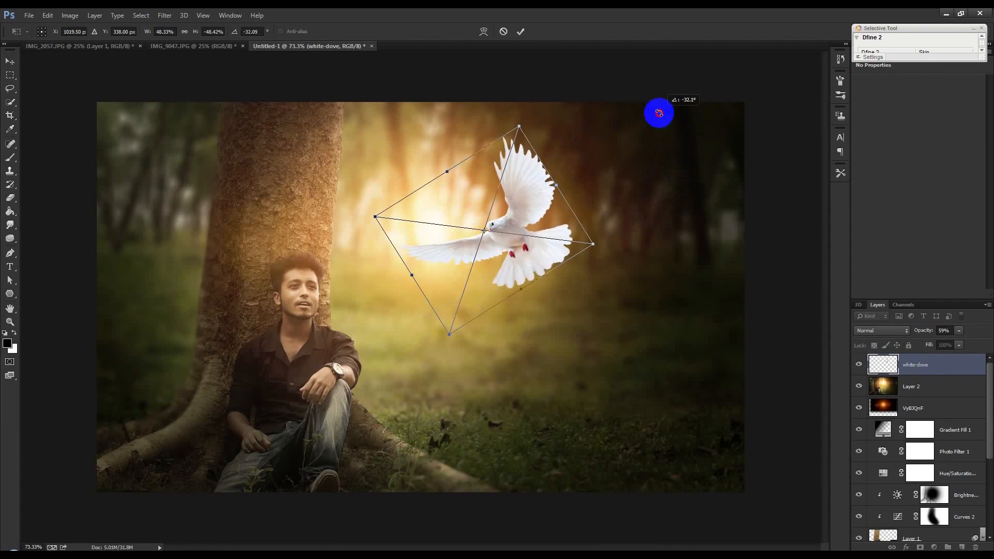
click(520, 31)
Move the dove over the dark trees on the far side of the sun and enlarge it to about 78%
drag(519, 239, 618, 192)
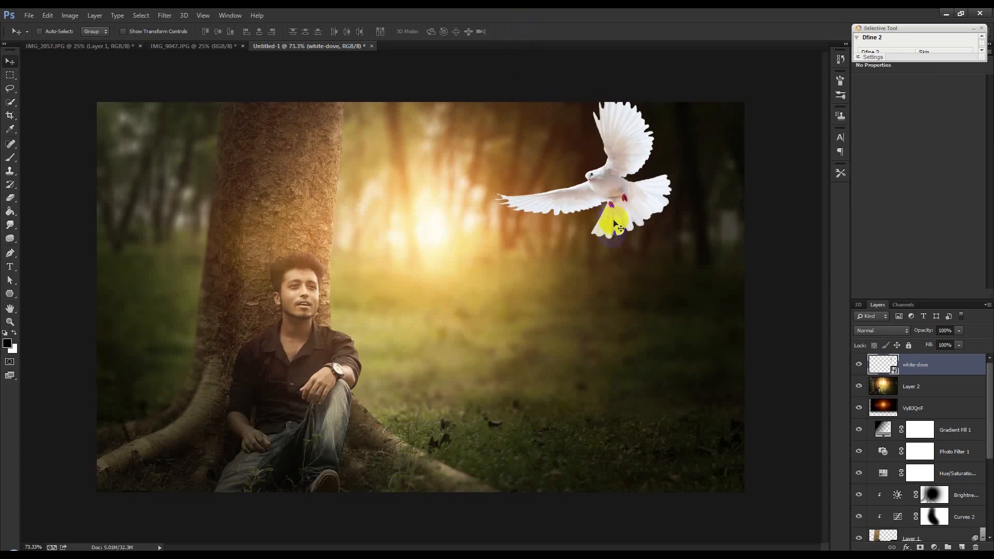
key(ctrl+t)
drag(724, 204, 757, 213)
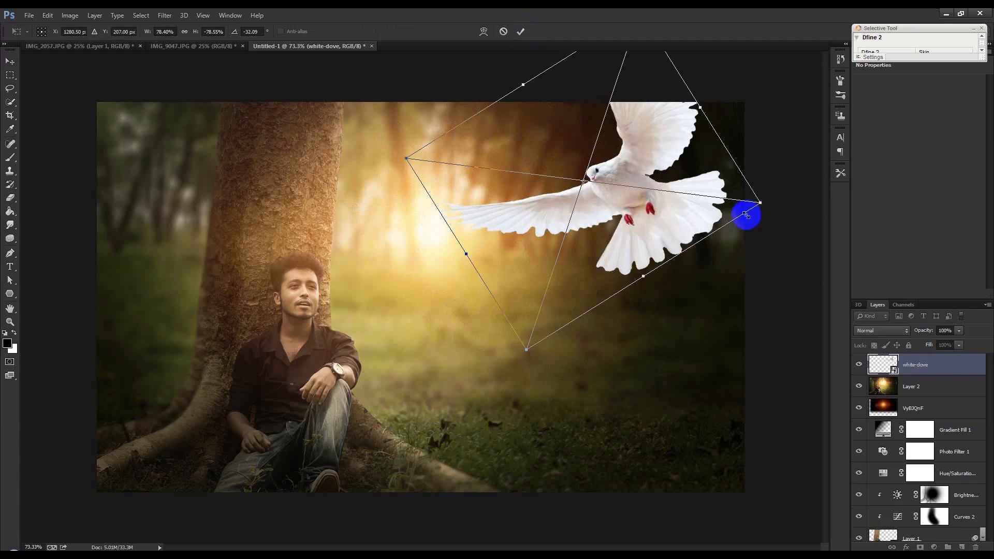
key(Return)
drag(687, 217, 671, 220)
Apply a Gaussian Blur with a small radius to the white-dove layer to slightly soften the bird
click(164, 15)
mouse_move(258, 145)
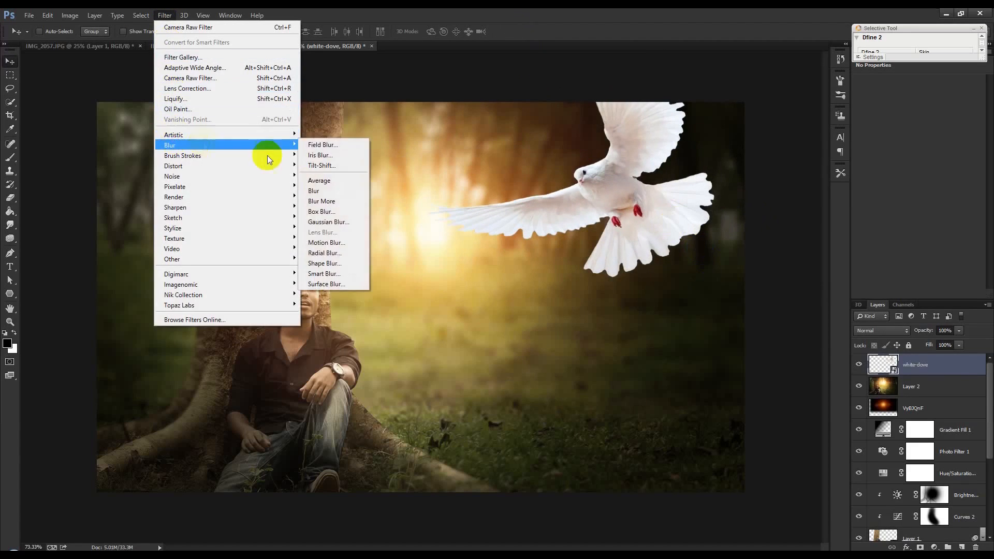
click(337, 223)
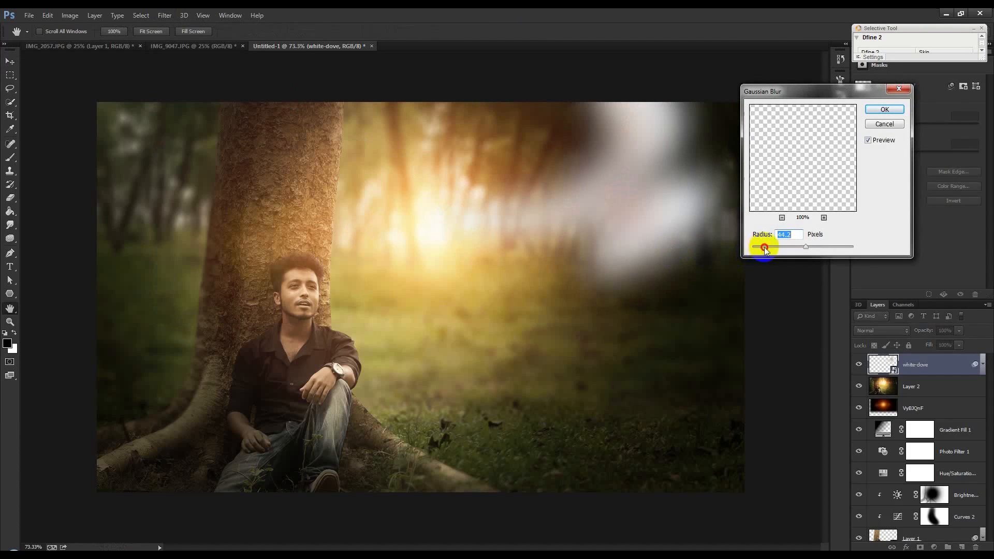
drag(761, 247, 766, 247)
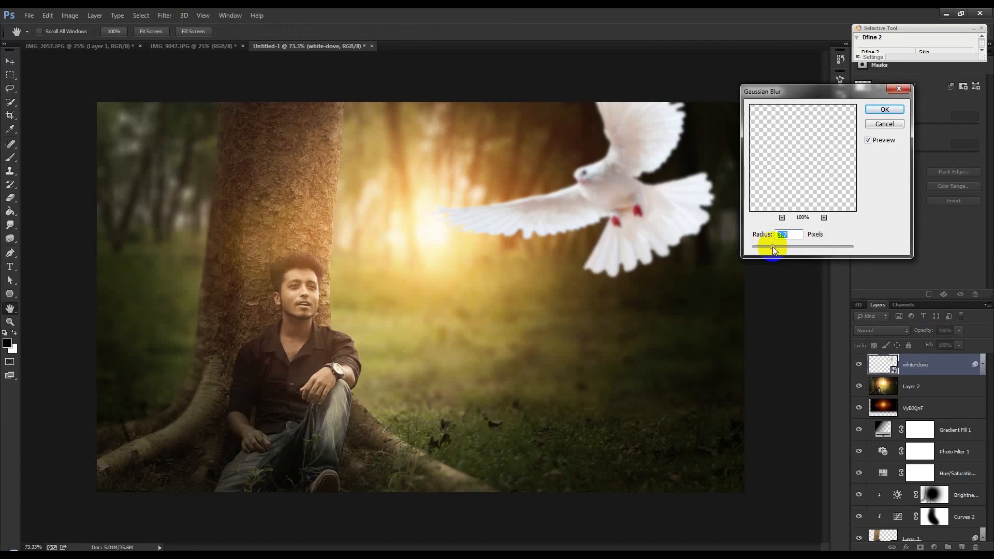
drag(773, 247, 774, 247)
click(884, 109)
Delete the graded merged layer, and move the white-dove layer directly below the unlocked VyBJQnF glow layer
click(983, 370)
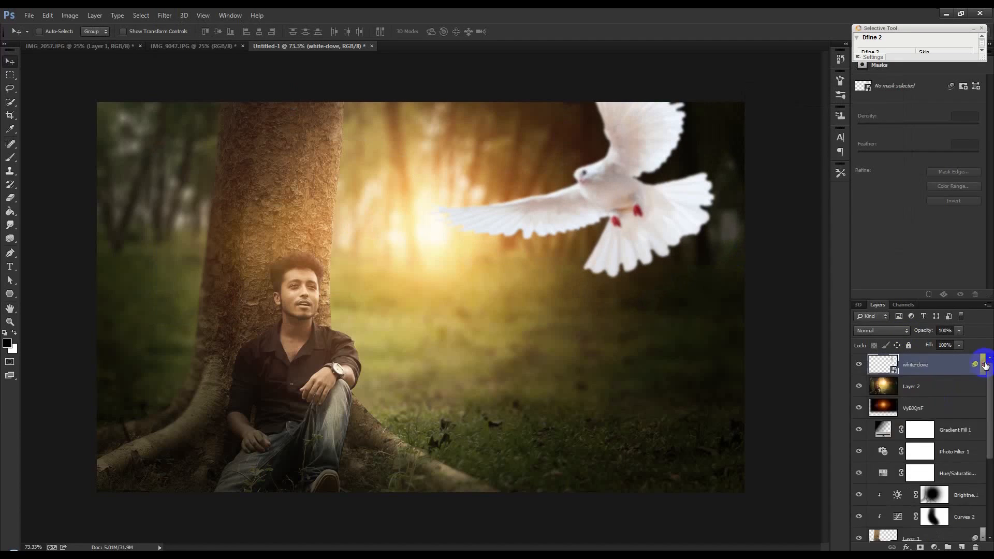
drag(921, 386, 974, 547)
click(908, 345)
click(905, 361)
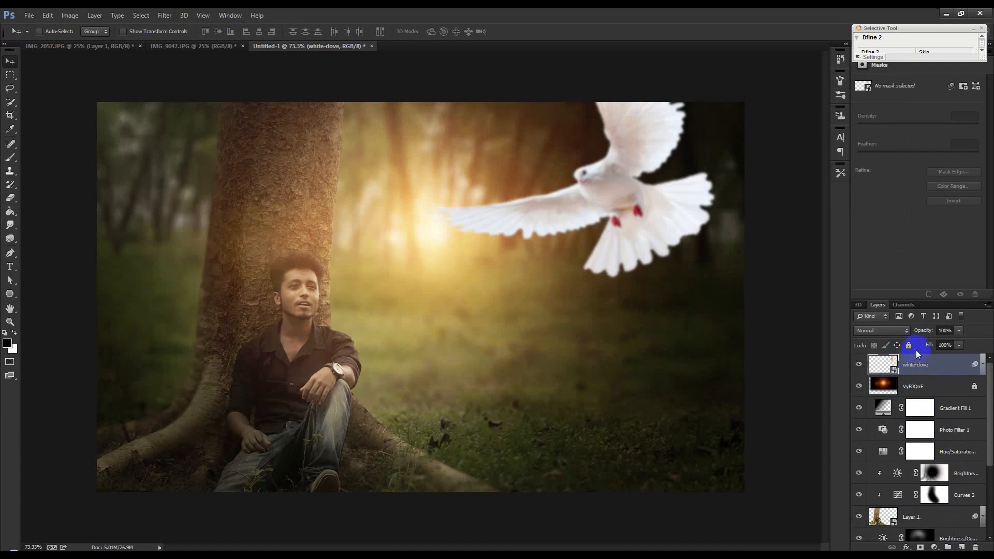
click(912, 383)
click(908, 346)
double_click(915, 364)
drag(943, 366, 936, 390)
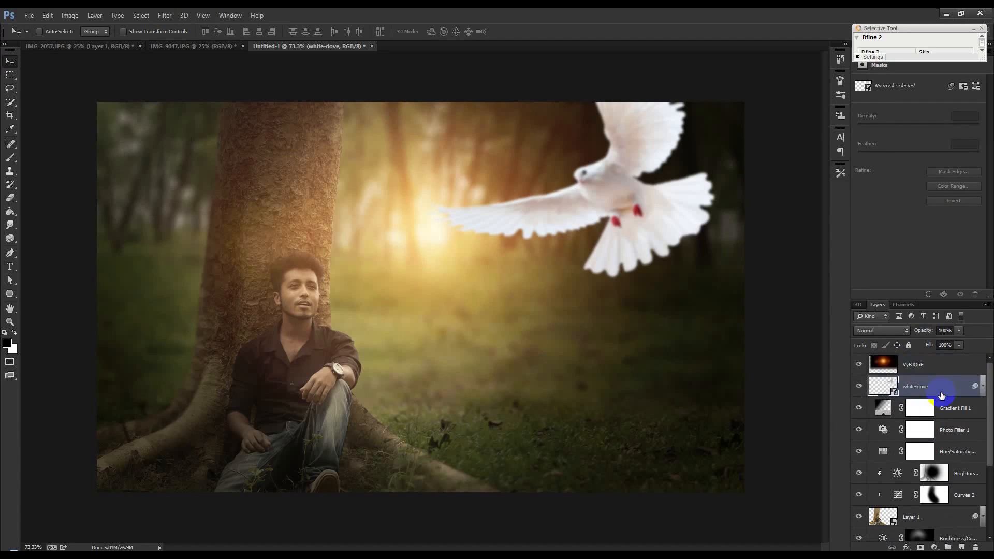
Create a new empty layer above the VyBJQnF glow layer
click(915, 371)
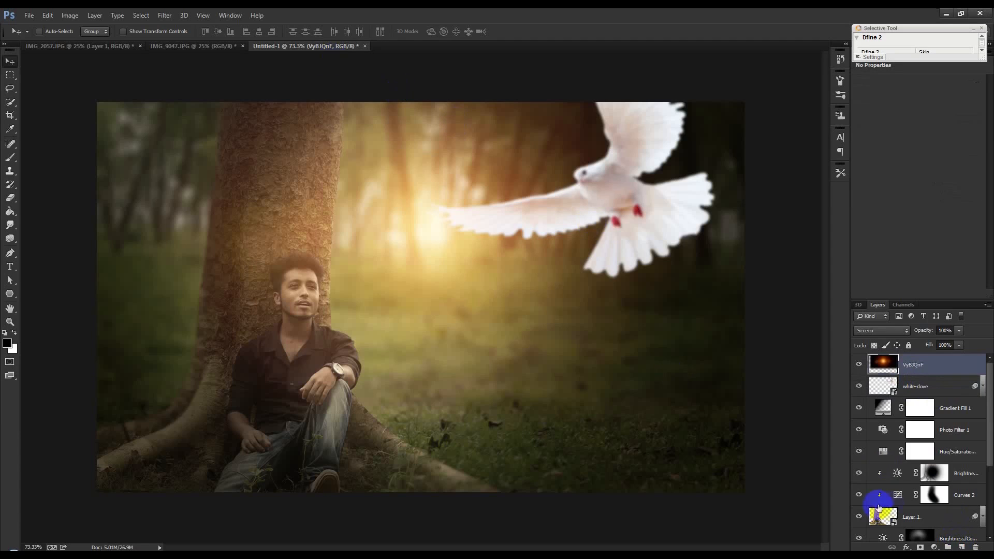
click(961, 548)
click(165, 15)
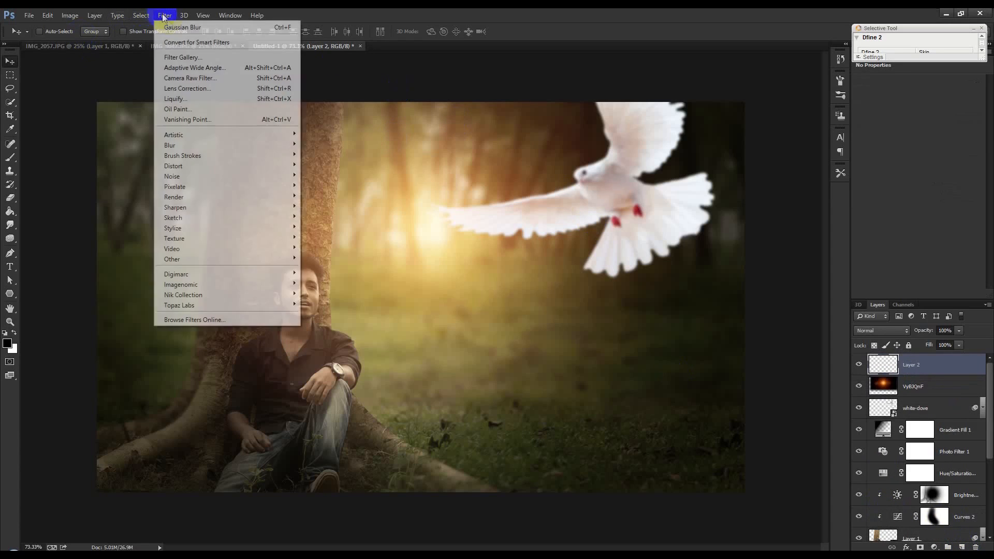
click(191, 77)
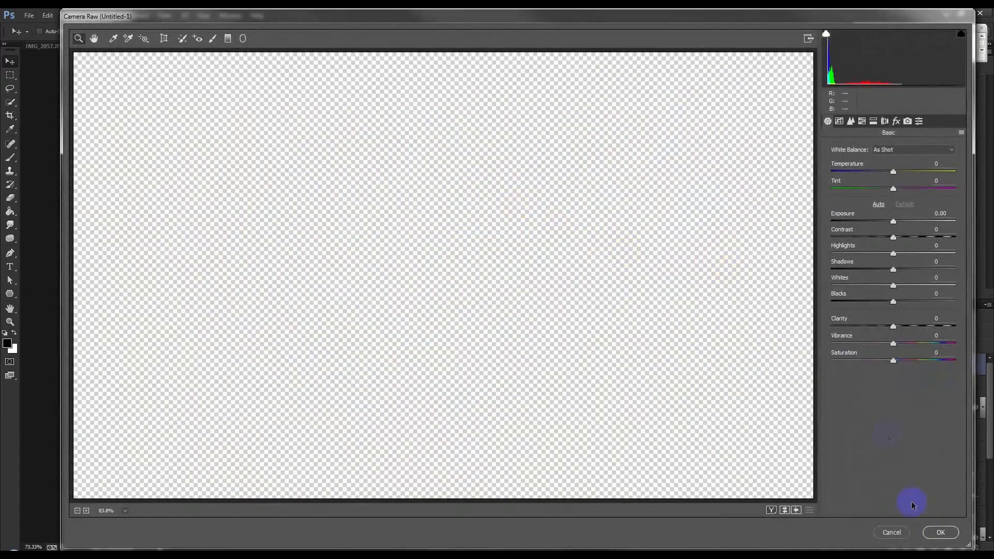
click(891, 534)
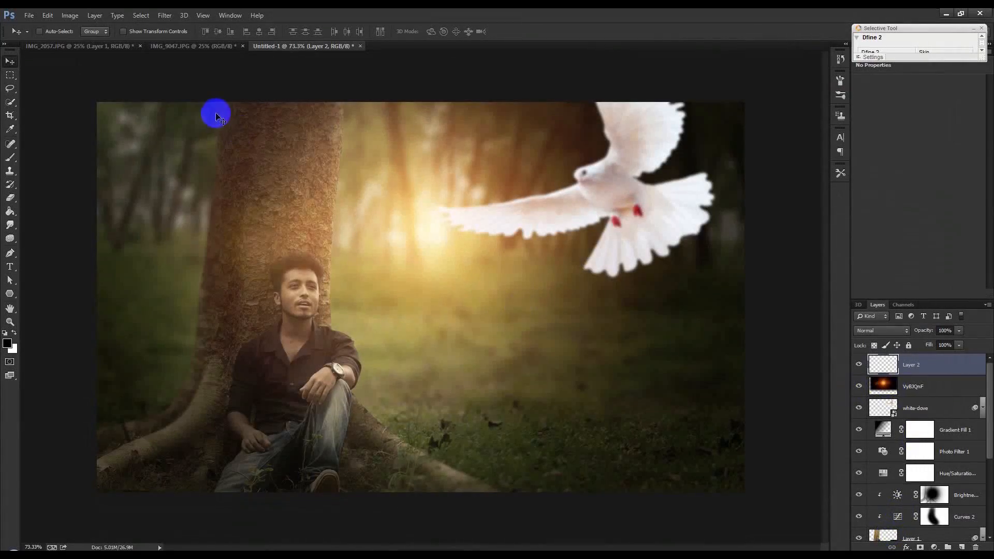
Fill Layer 2 with the merged composite and set Camera Raw contrast +21, highlights -33, shadows +16, whites +18, blacks -23, clarity +18, vibrance +39
key(ctrl+shift+alt+e)
click(165, 15)
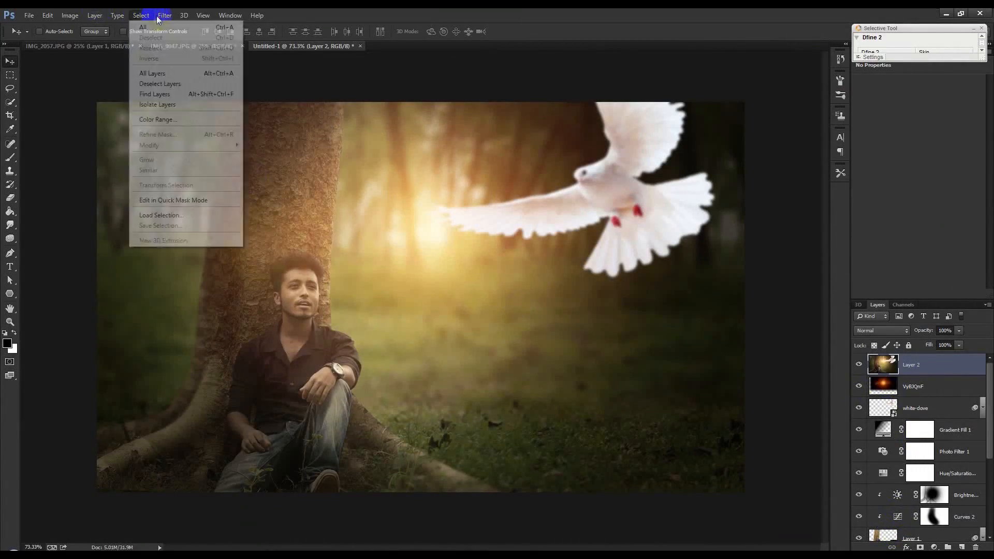
click(181, 78)
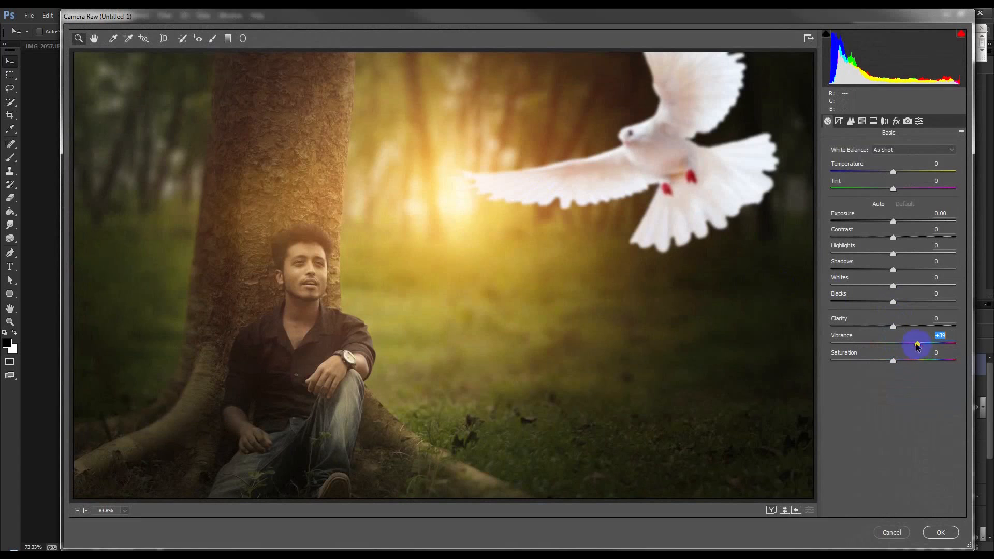
drag(901, 305, 909, 238)
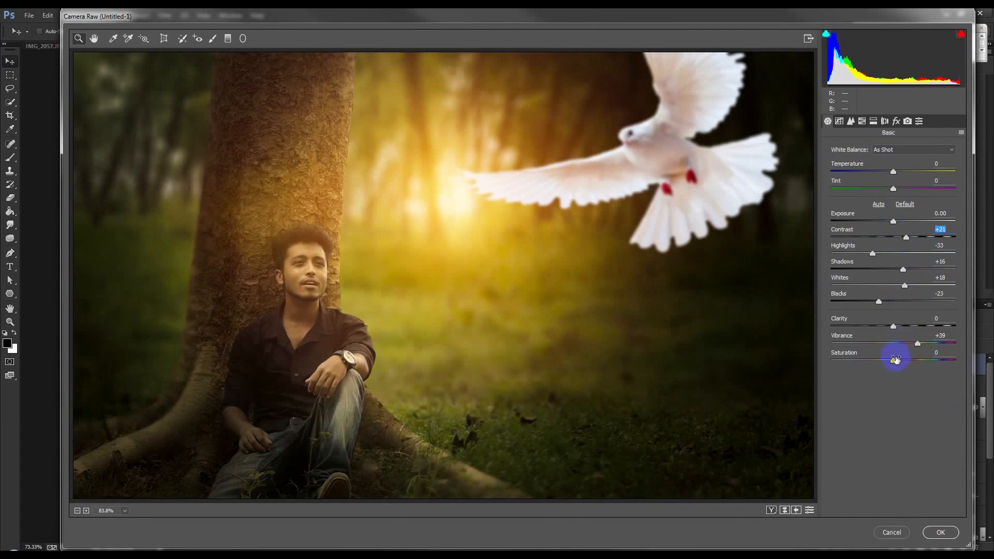
drag(892, 325, 906, 331)
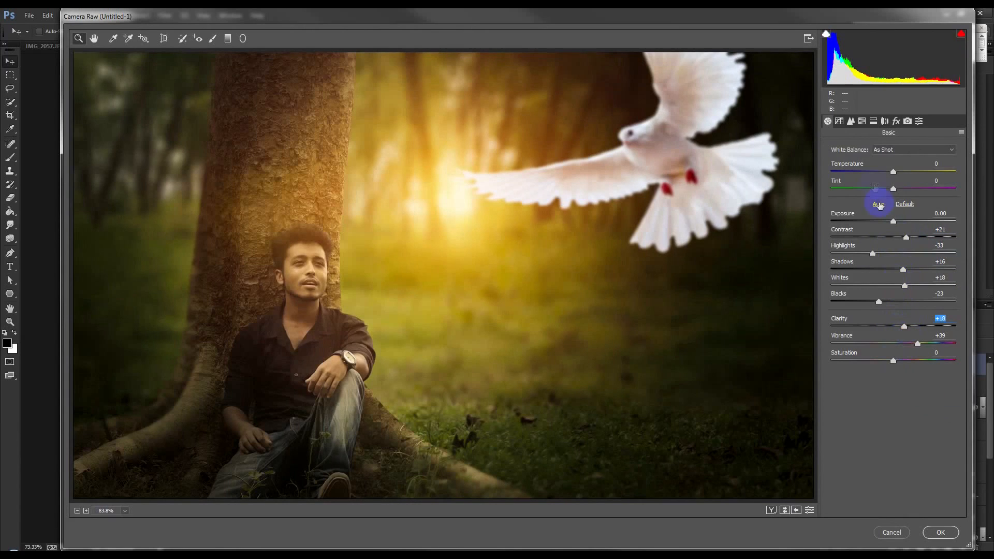
Adjust the parametric tone curve to highlights +44, lights about +25, darks +18 and shadows +8
click(843, 123)
drag(894, 311, 916, 311)
mouse_move(895, 343)
mouse_down()
mouse_move(910, 341)
mouse_move(898, 361)
mouse_up()
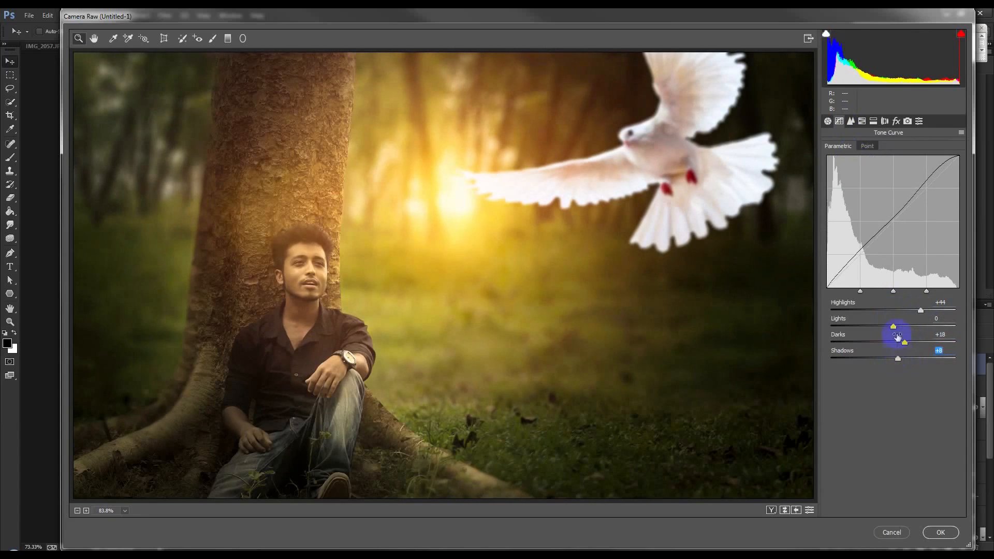
drag(919, 328, 912, 328)
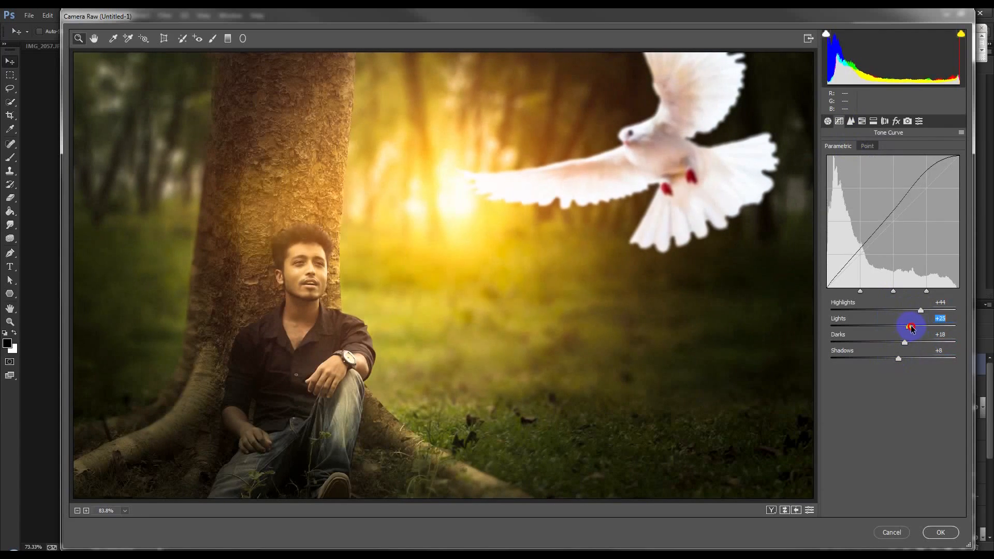
click(851, 122)
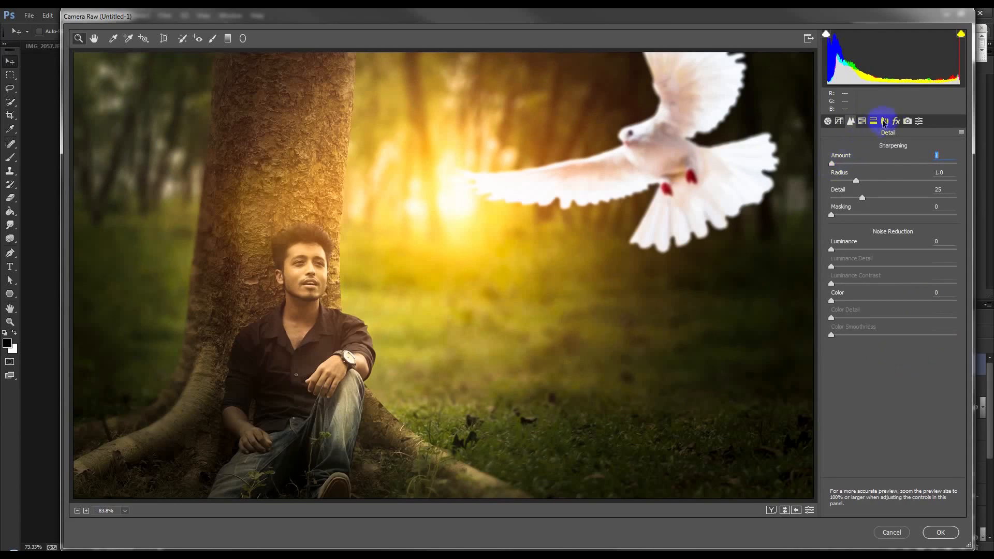
Set the HSL oranges saturation to +20 and oranges luminance to +16, and apply the Camera Raw adjustments to Layer 2
click(896, 122)
click(862, 122)
drag(892, 213, 907, 217)
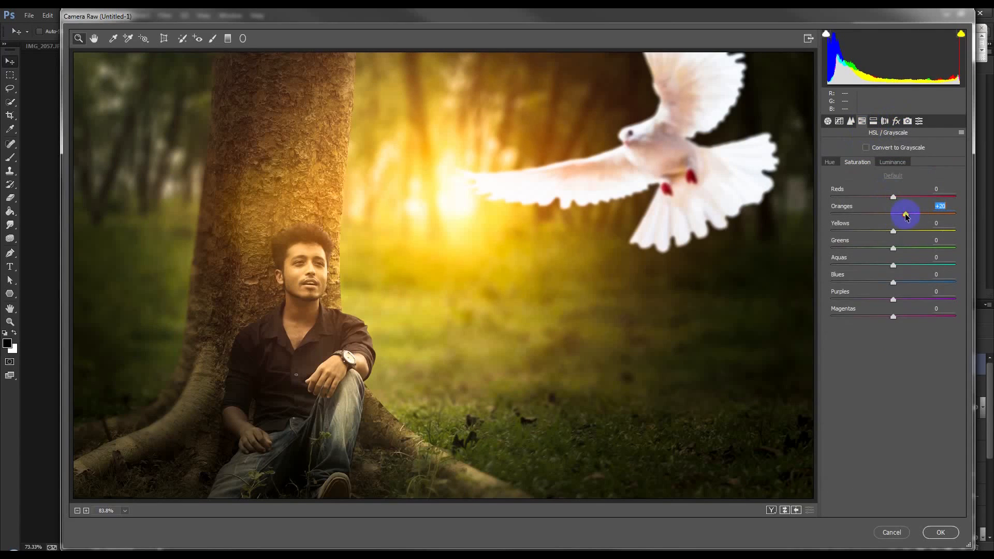
click(892, 163)
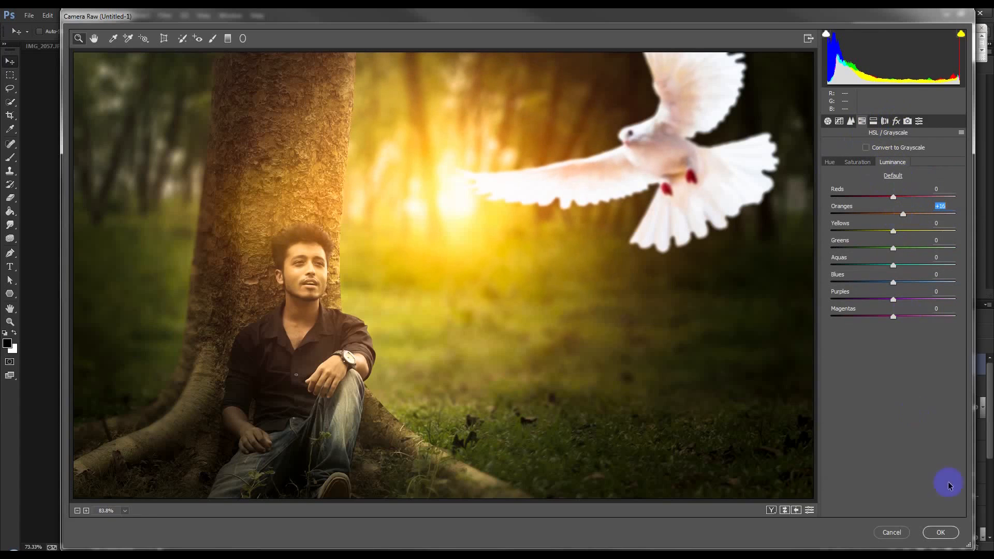
click(947, 528)
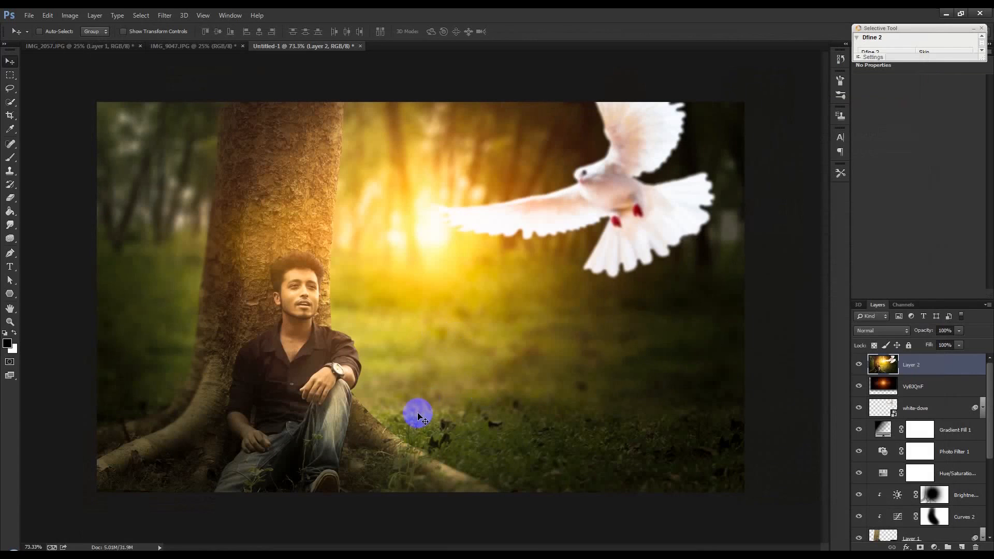
Soften the hard cut-out edges of the root and man against the grass with the Blur tool at 50% strength
scroll(384, 437, up, 11)
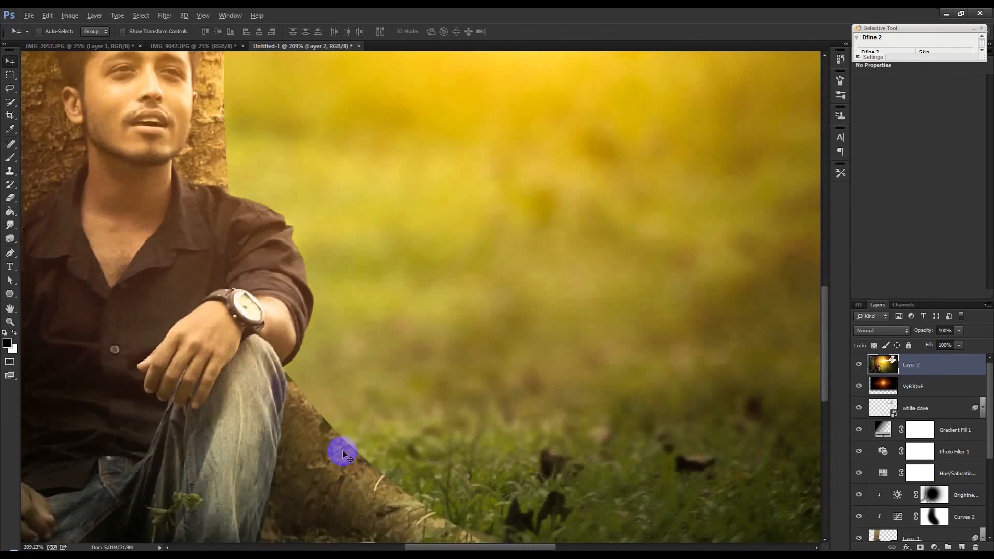
click(10, 227)
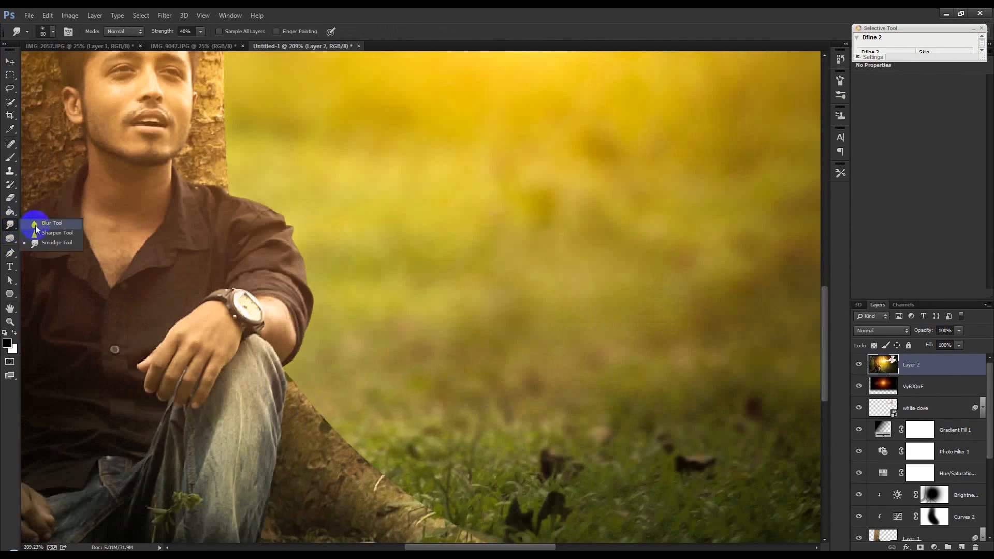
click(35, 225)
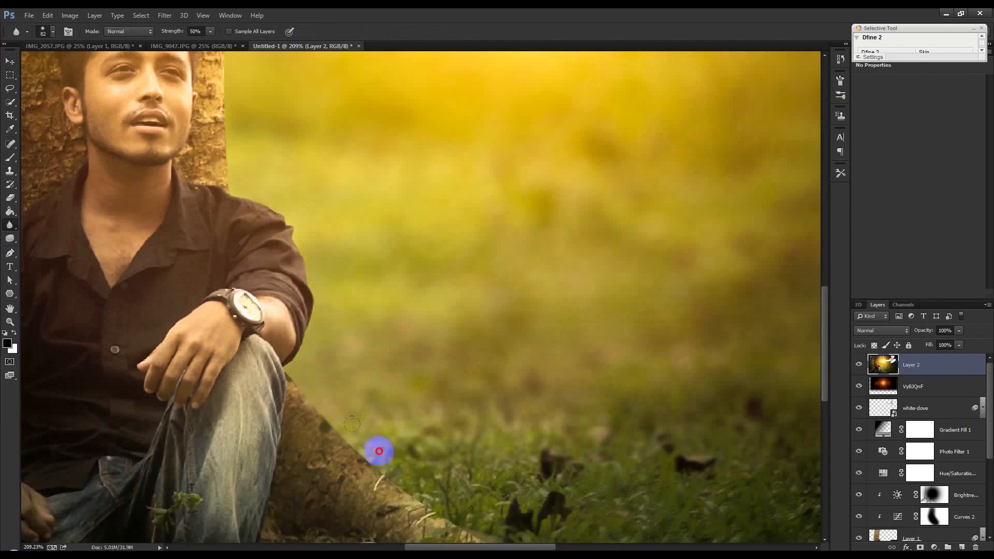
drag(445, 484, 290, 318)
mouse_move(387, 397)
mouse_down()
mouse_move(533, 512)
mouse_move(282, 421)
mouse_move(196, 335)
mouse_move(224, 348)
mouse_move(163, 482)
mouse_move(247, 502)
mouse_move(255, 452)
mouse_up()
drag(122, 324, 317, 470)
mouse_move(521, 458)
mouse_down()
mouse_move(484, 377)
mouse_move(434, 352)
mouse_move(424, 225)
mouse_move(439, 66)
mouse_up()
drag(473, 173, 469, 347)
drag(508, 224, 673, 234)
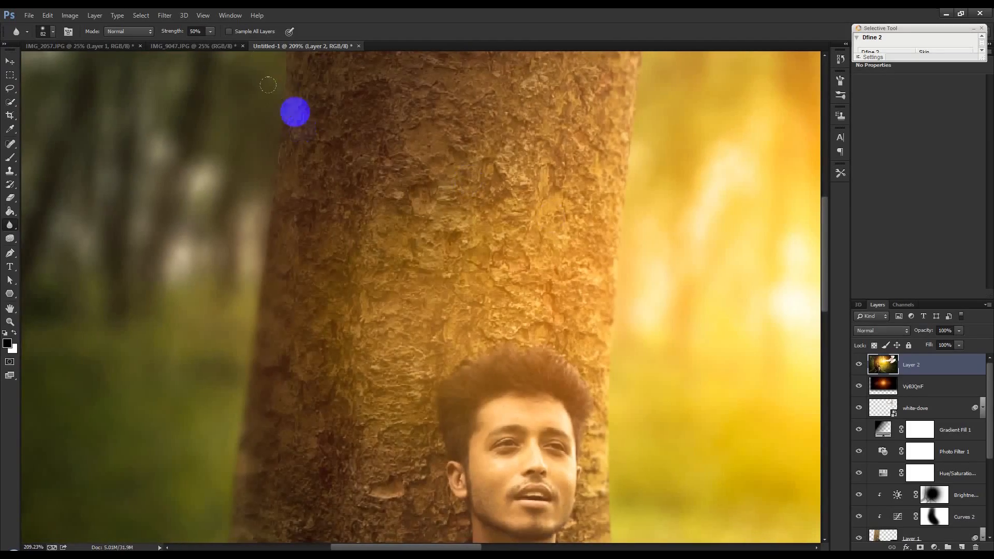
Blur both side edges of the upper tree trunk so they blend into the forest background
mouse_move(278, 192)
mouse_down()
mouse_move(283, 304)
mouse_move(257, 366)
mouse_move(274, 375)
mouse_up()
click(293, 191)
drag(267, 220, 237, 443)
drag(264, 347, 305, 93)
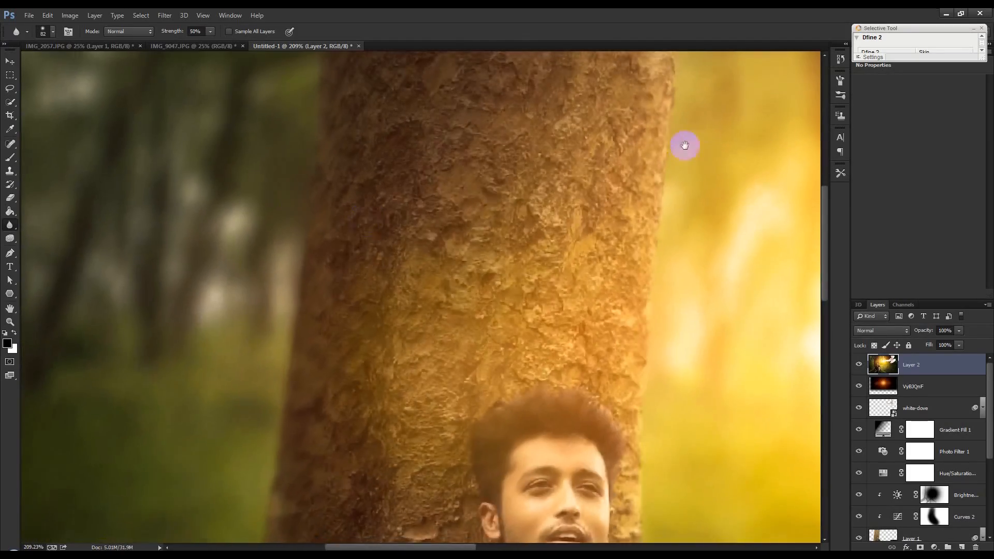
mouse_move(686, 129)
mouse_down()
mouse_move(685, 194)
mouse_move(659, 251)
mouse_up()
drag(643, 79, 606, 406)
Blur the lower left edge of the trunk down along its spreading root, and finish with the Blur tool
mouse_move(305, 394)
mouse_down()
mouse_move(420, 182)
mouse_move(359, 446)
mouse_up()
drag(392, 310, 440, 83)
mouse_move(362, 388)
mouse_down()
mouse_move(399, 263)
mouse_move(226, 405)
mouse_move(298, 391)
mouse_move(135, 483)
mouse_move(152, 528)
mouse_up()
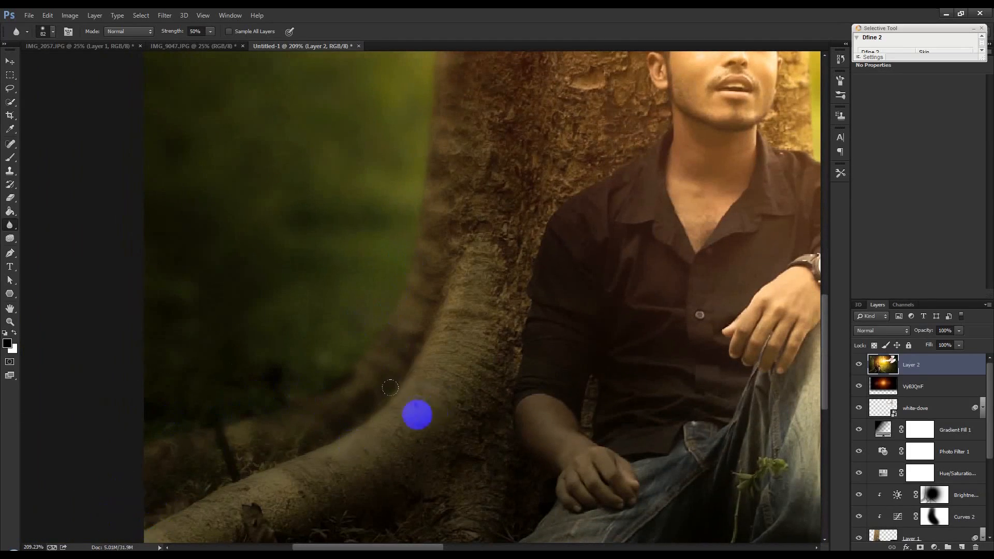
key(ctrl+0)
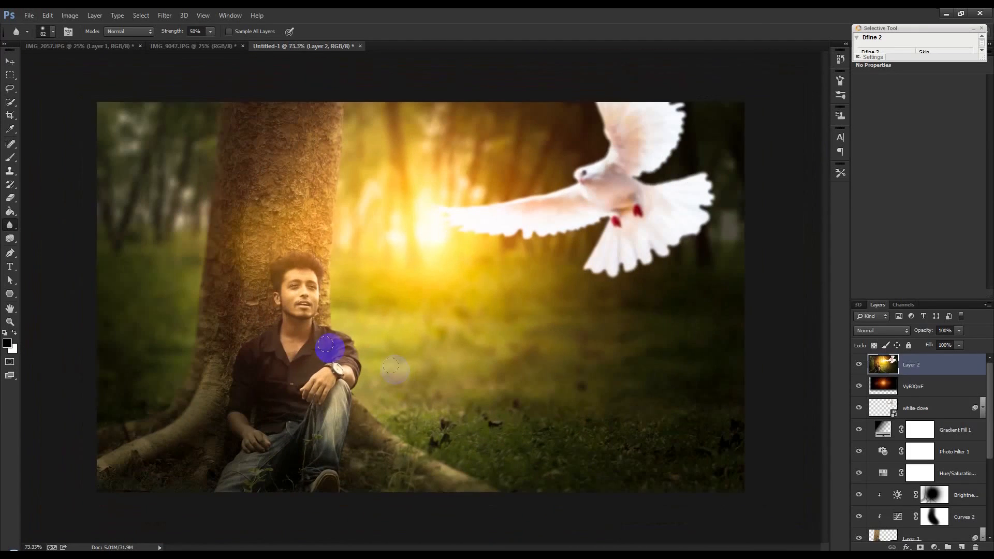
click(11, 63)
click(111, 113)
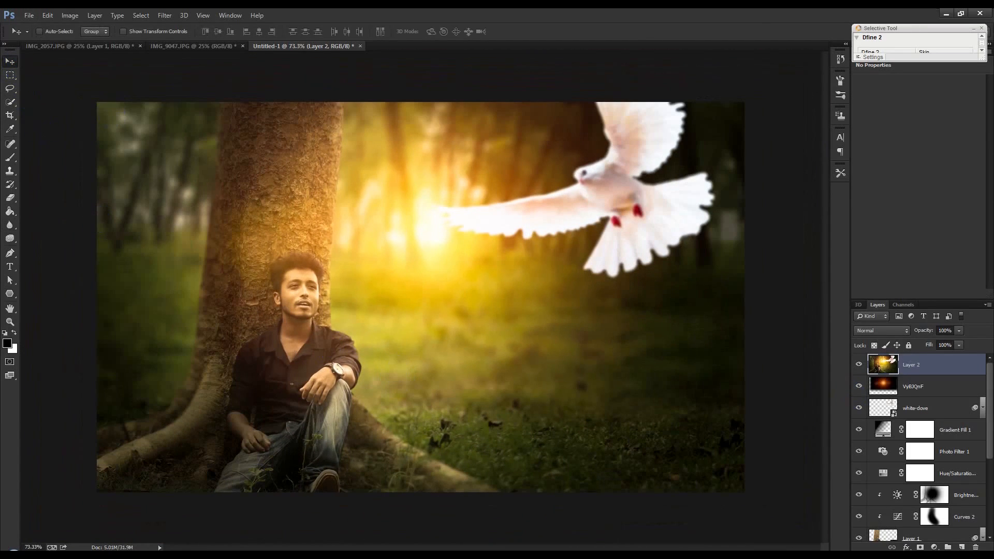
click(466, 273)
click(933, 547)
click(901, 542)
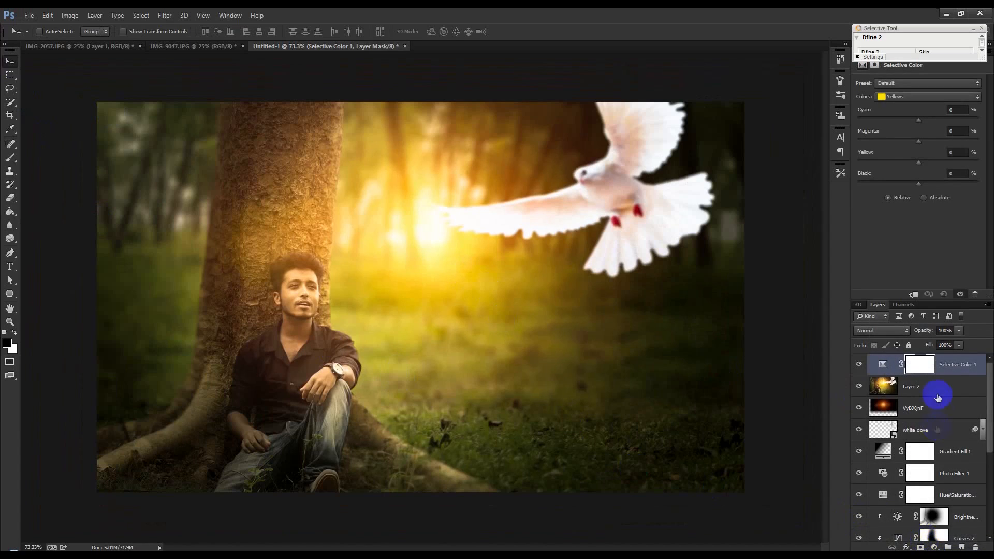
drag(975, 548, 974, 546)
Try the 3DLUT presets from 2Strip.look through Soft_Warming.look on a Color Lookup adjustment above Layer 2, and delete that adjustment layer
click(934, 546)
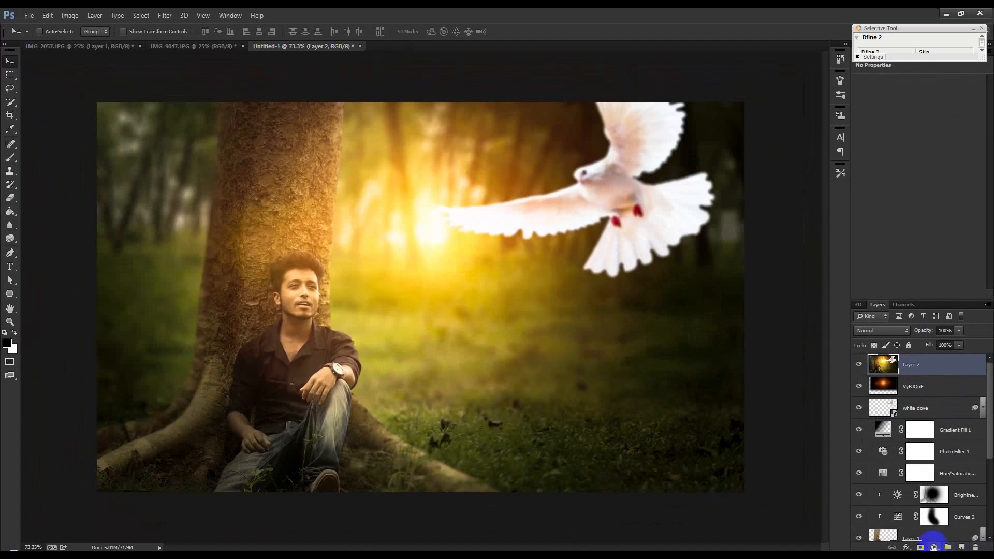
click(903, 477)
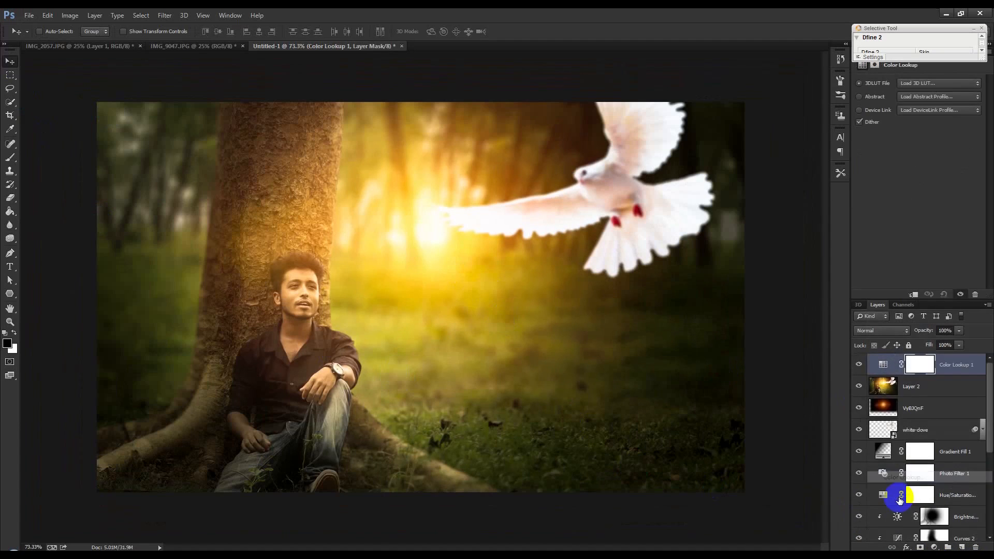
click(925, 84)
click(919, 126)
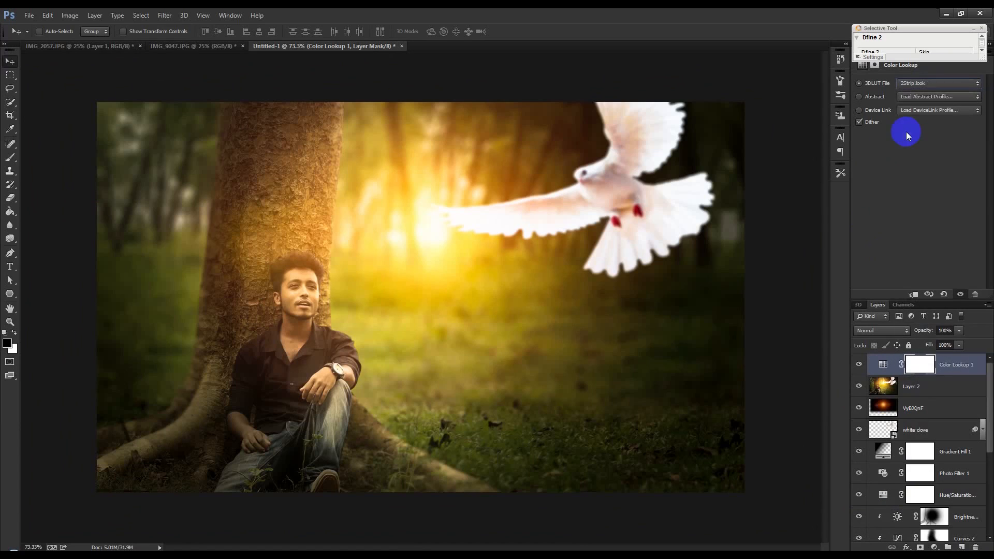
key(Down)
key(Down)
key(Down)
key(Down)
key(Down)
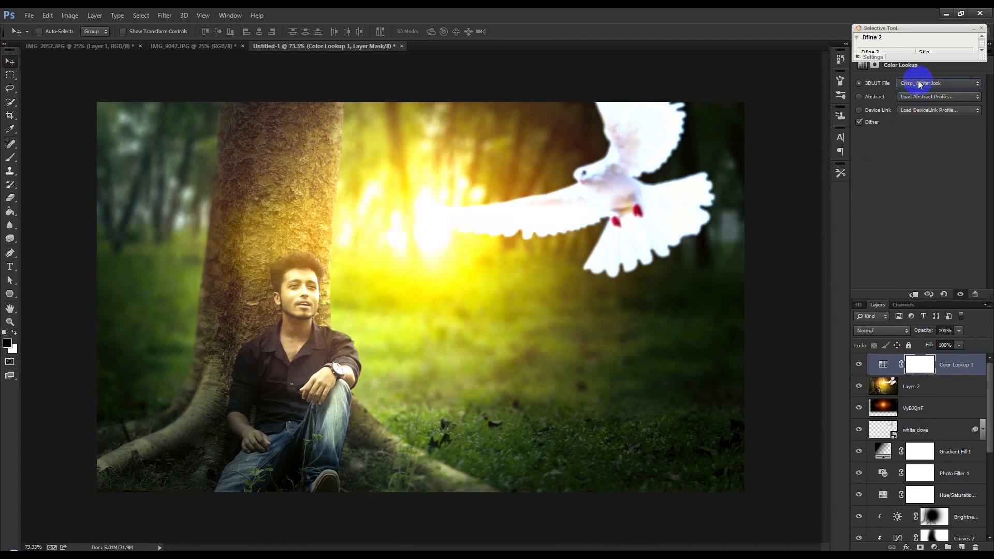
key(Down)
key(Down)
key(Down)
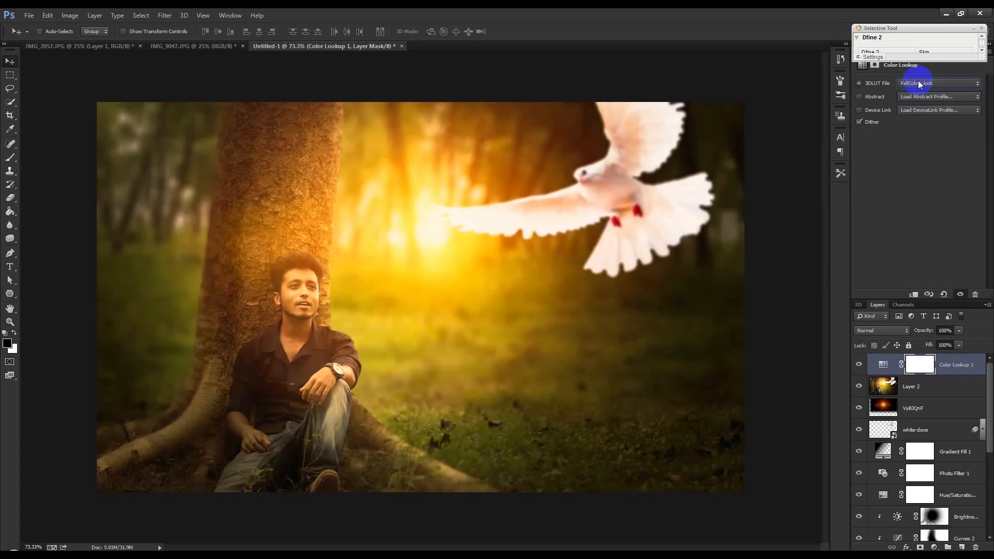
key(Down)
key(Down)
key(Down)
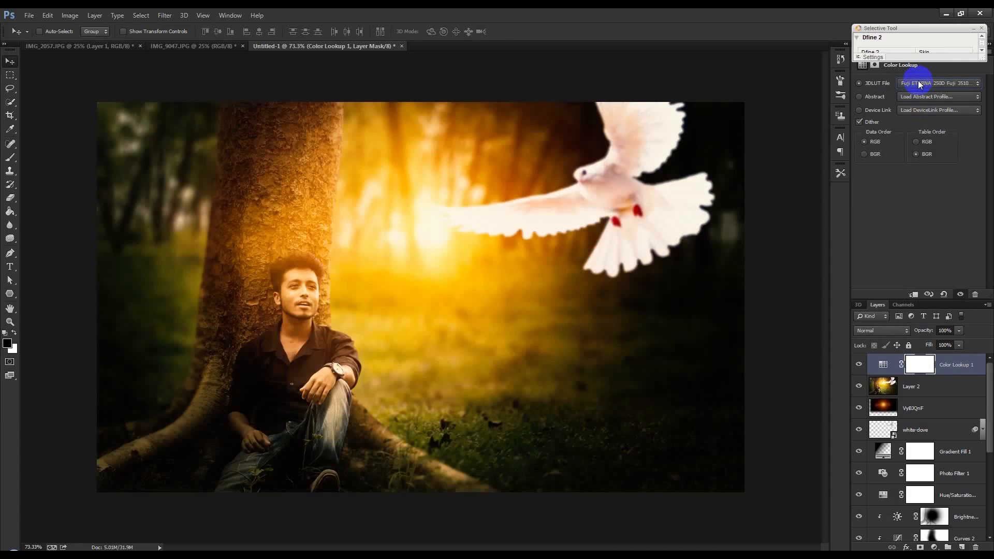
key(Down)
key(Down)
key(Down)
key(Down)
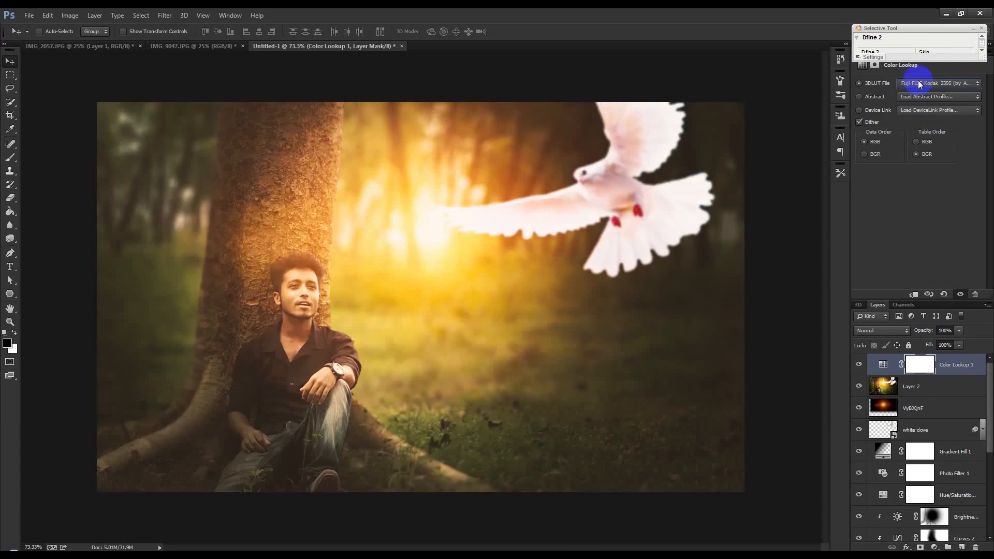
key(Down)
key(Down)
key(Down)
key(Down)
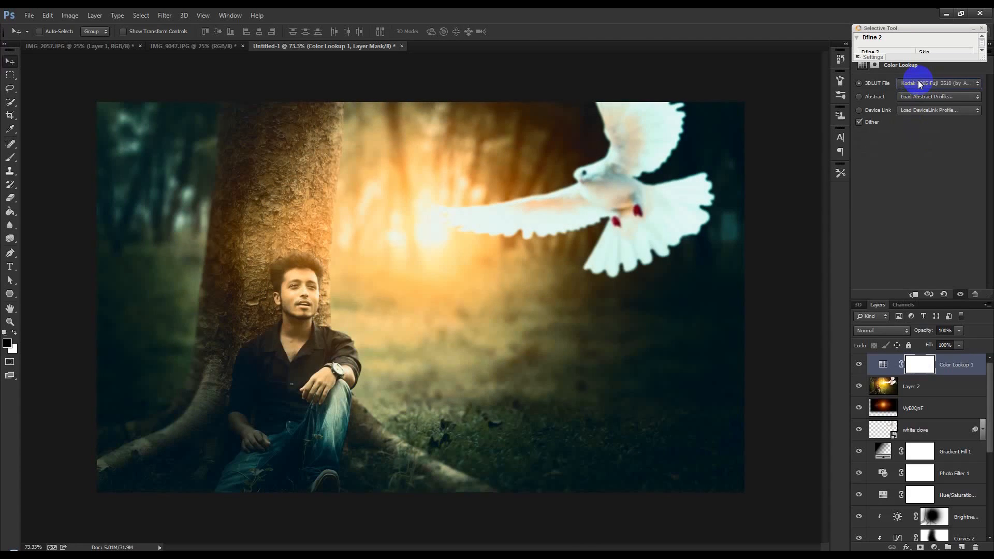
key(Down)
key(Down)
key(Down)
key(Down)
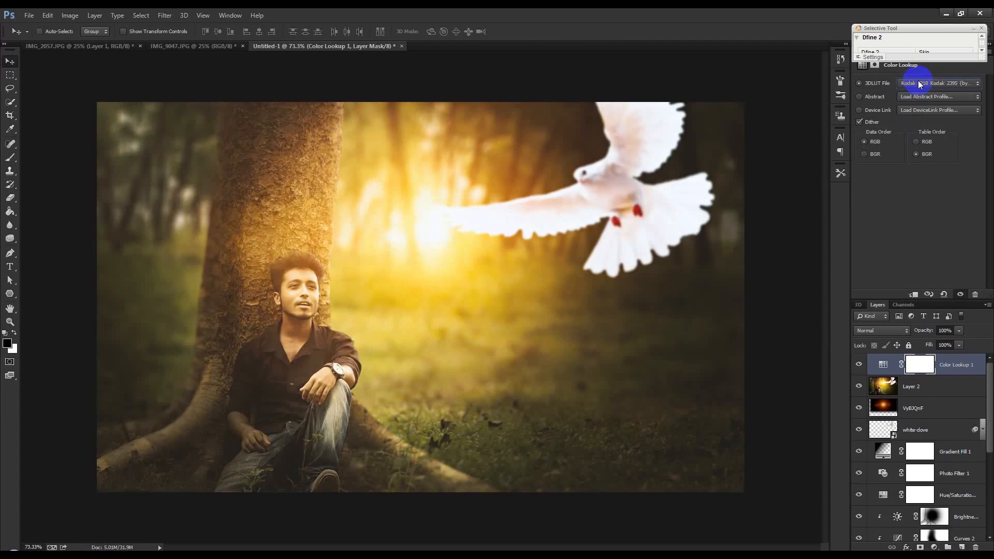
key(Down)
key(Down)
key(Down)
key(Down)
key(Down)
key(Down)
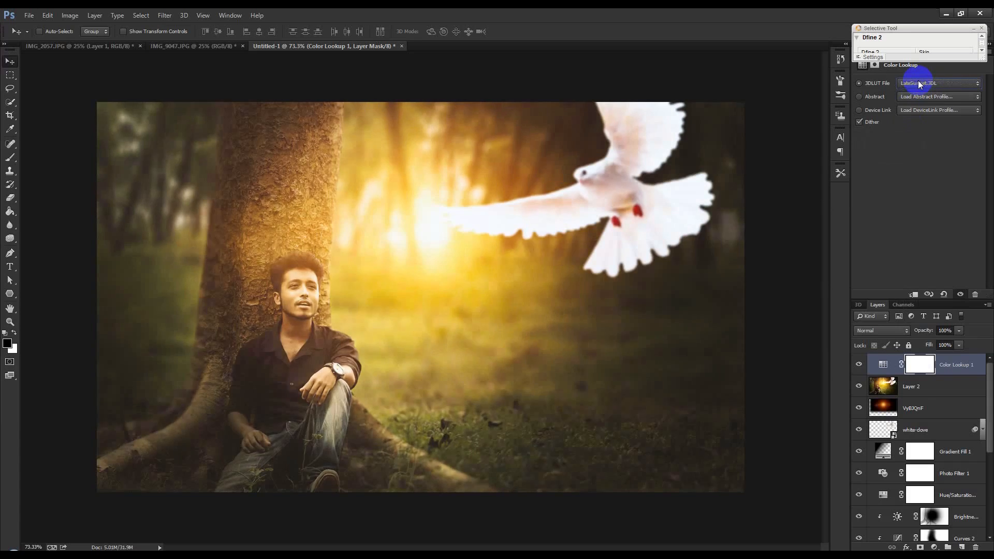
key(Down)
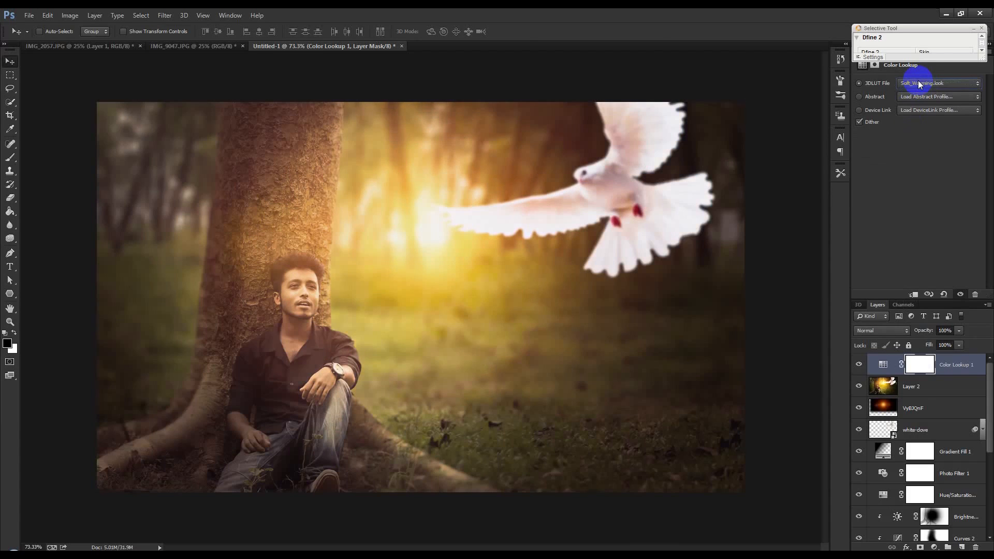
drag(922, 365, 975, 547)
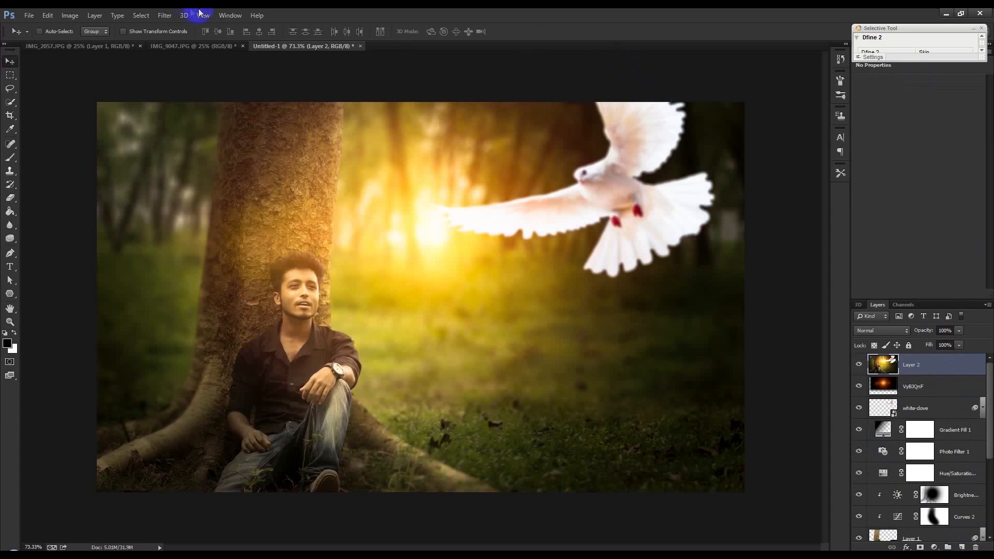
Apply a second Camera Raw pass to Layer 2 with contrast +10, exposure -0.15, clarity +25 and slightly raised vibrance, leaving sharpening at 0
click(164, 15)
click(184, 79)
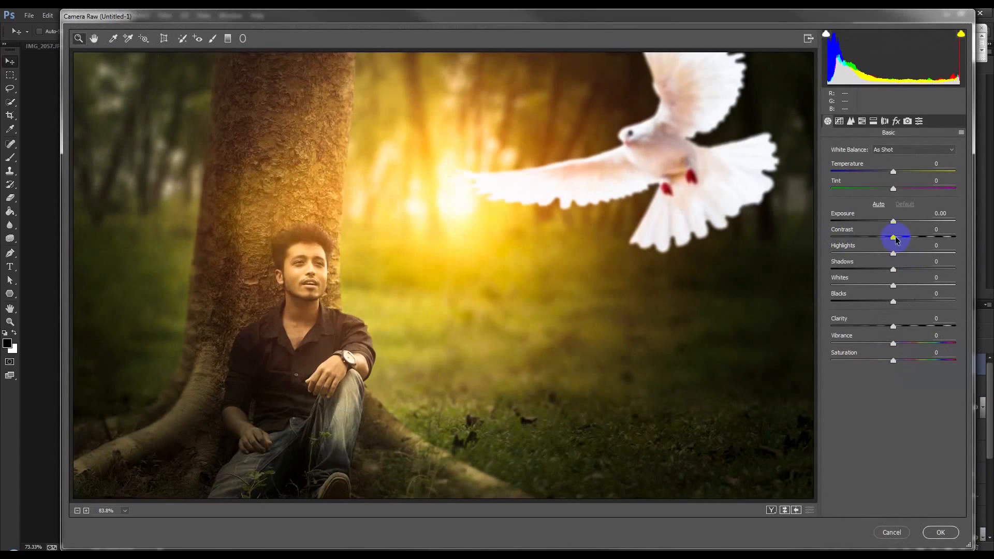
mouse_move(896, 239)
mouse_down()
mouse_move(905, 231)
mouse_move(892, 224)
mouse_up()
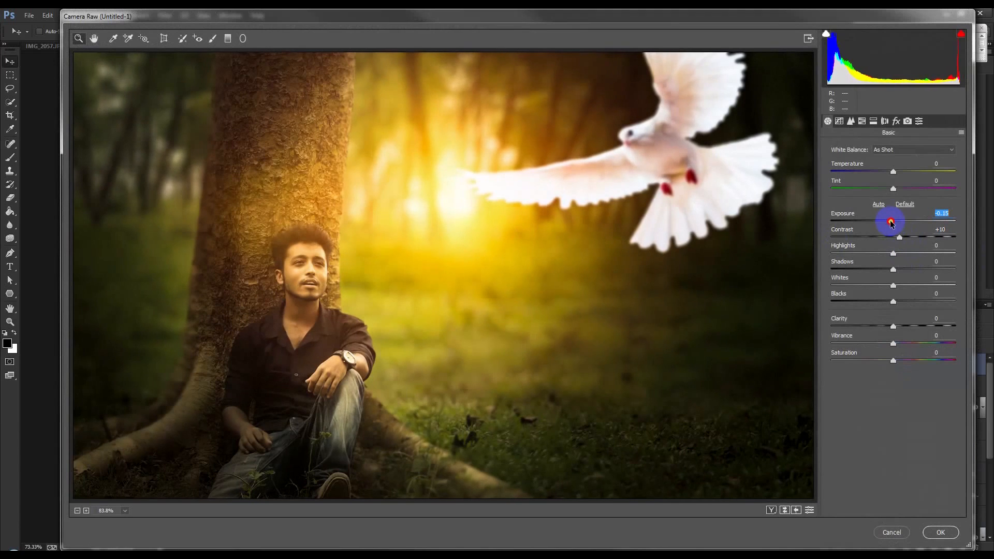
drag(894, 327, 910, 326)
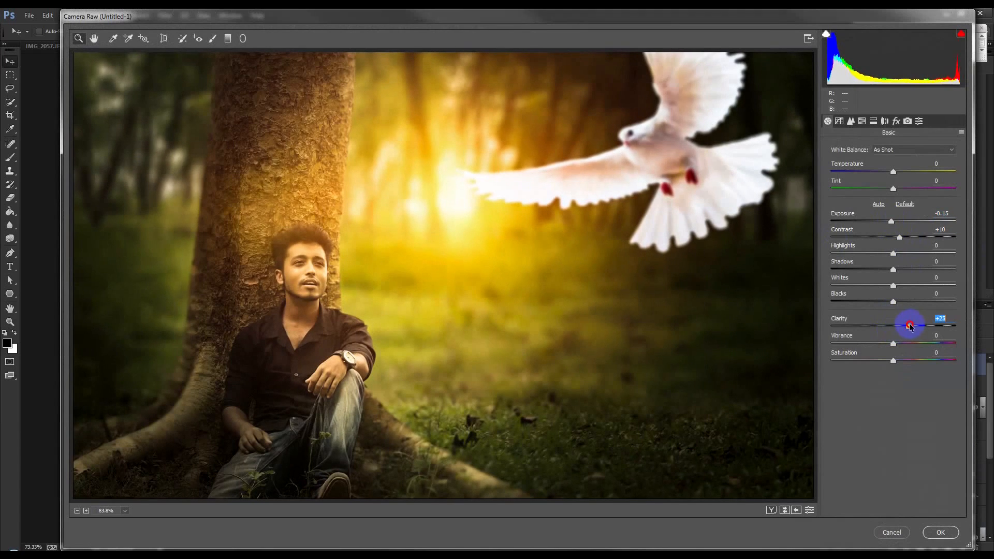
drag(893, 346, 903, 344)
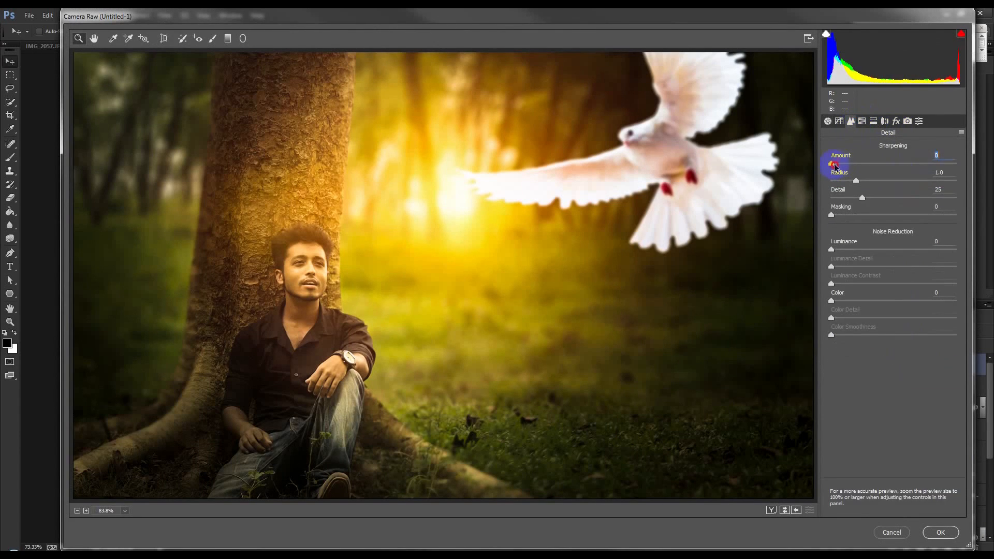
drag(839, 166, 769, 160)
click(950, 536)
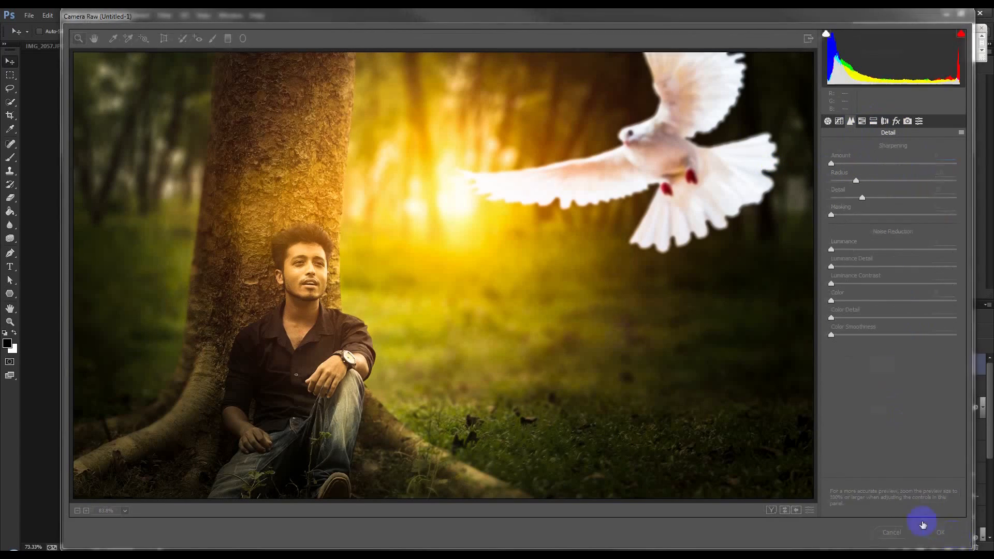